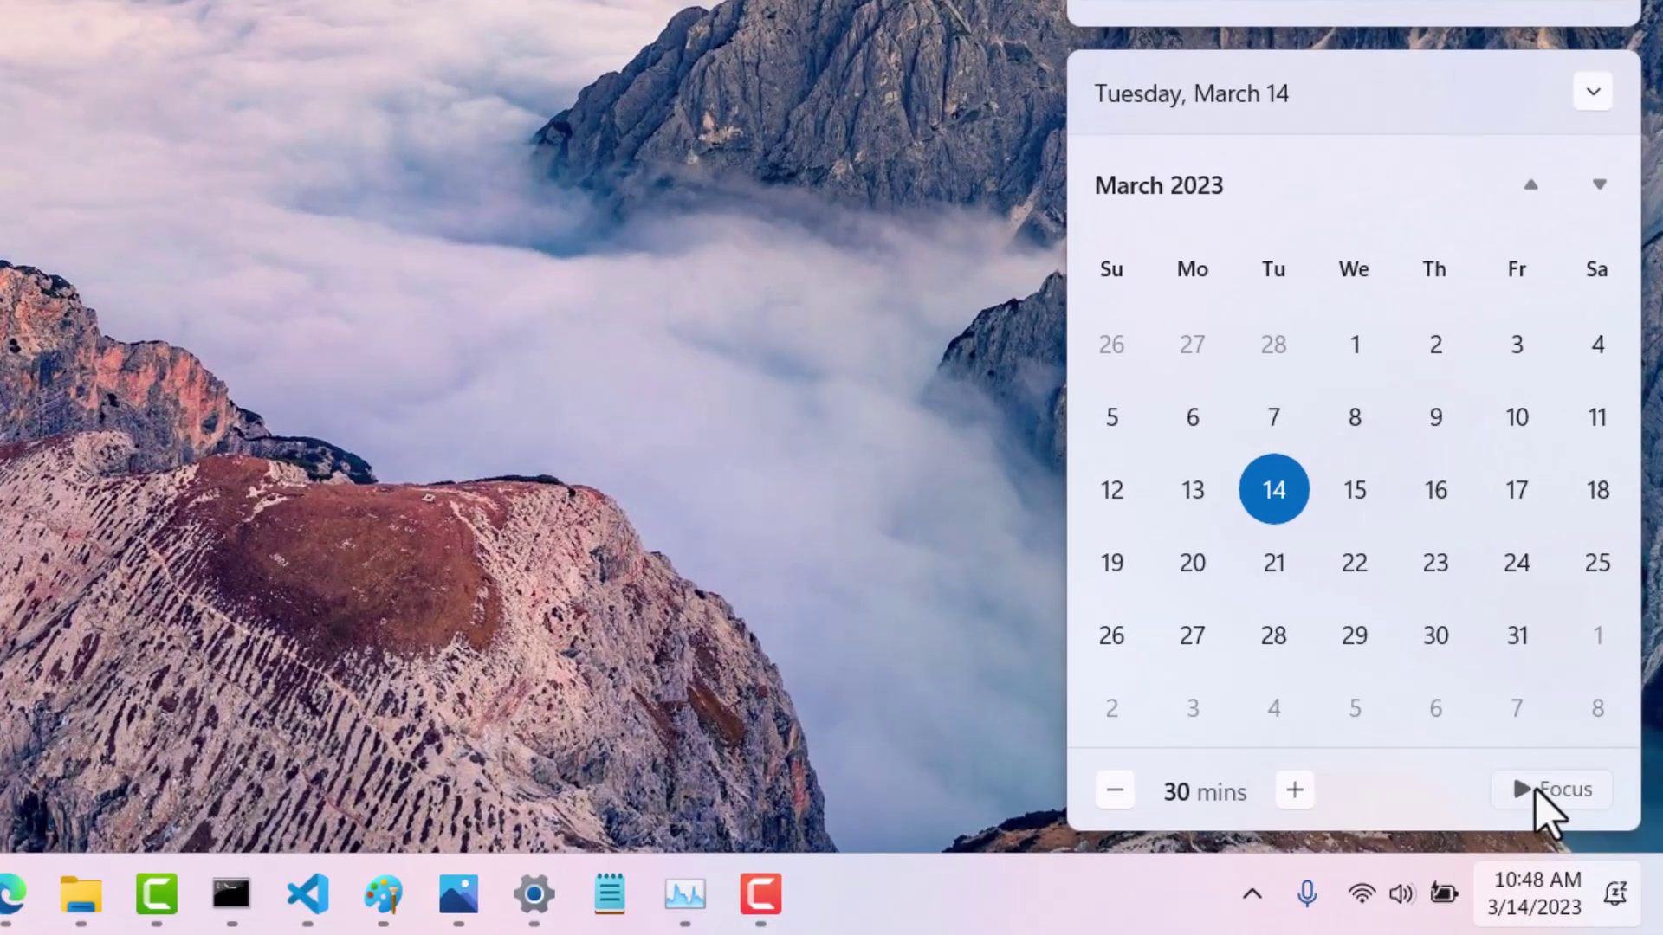
# Step: Start a 30-minute focus session from the calendar flyout and end it again
pyautogui.click(1538, 790)
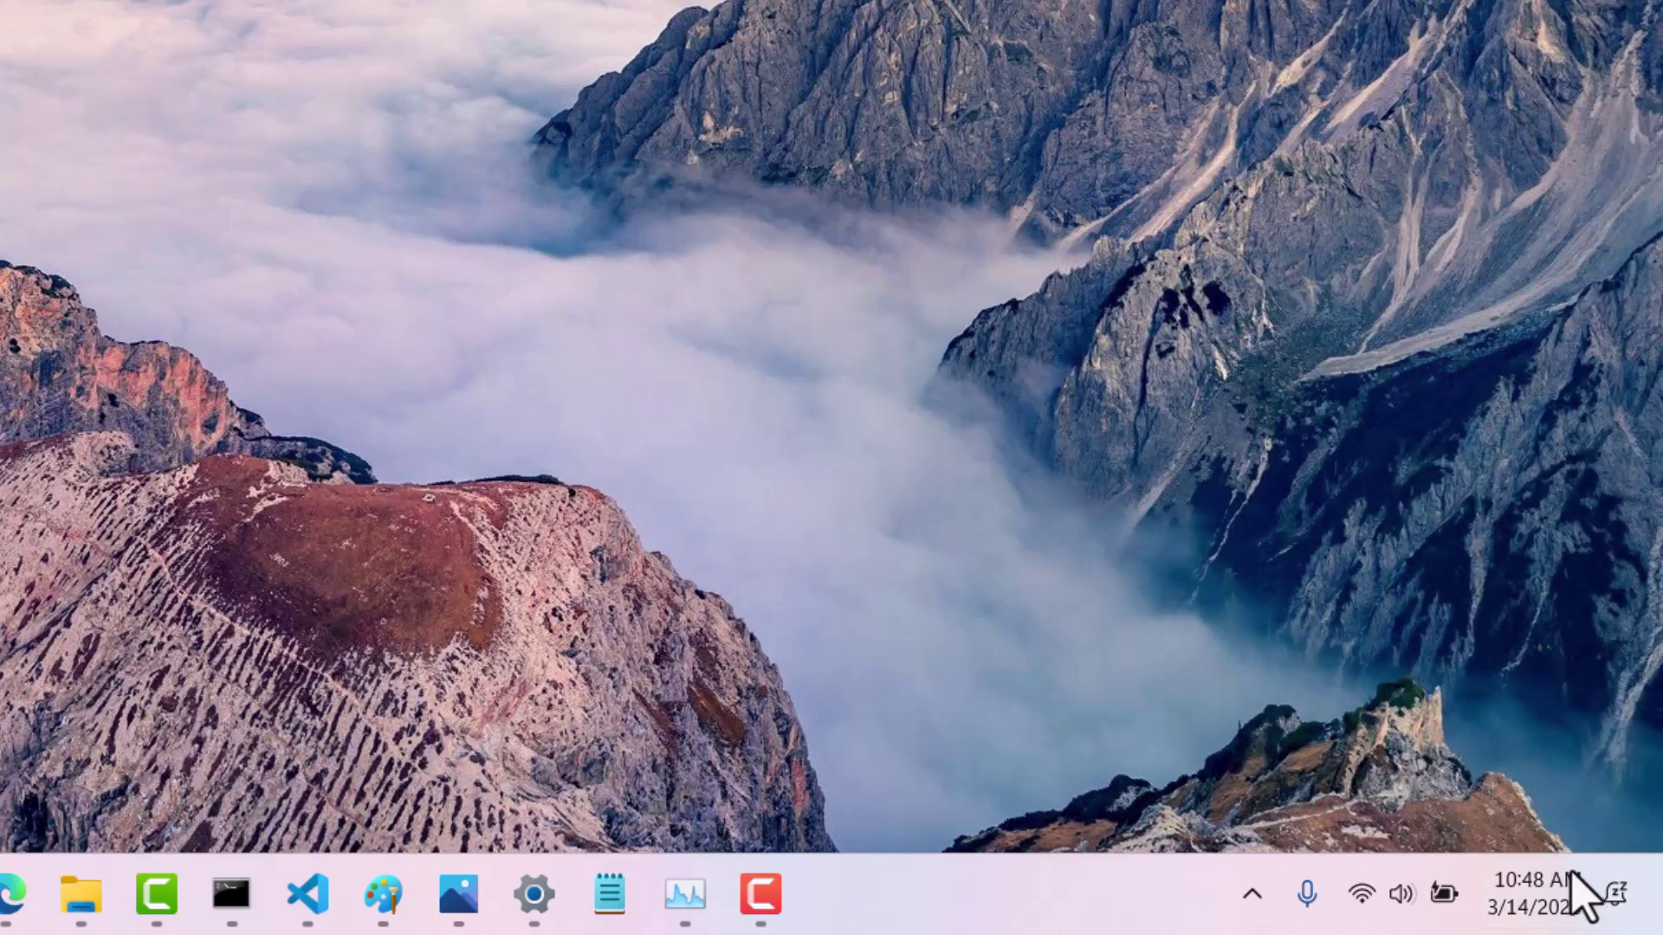
pyautogui.click(1573, 893)
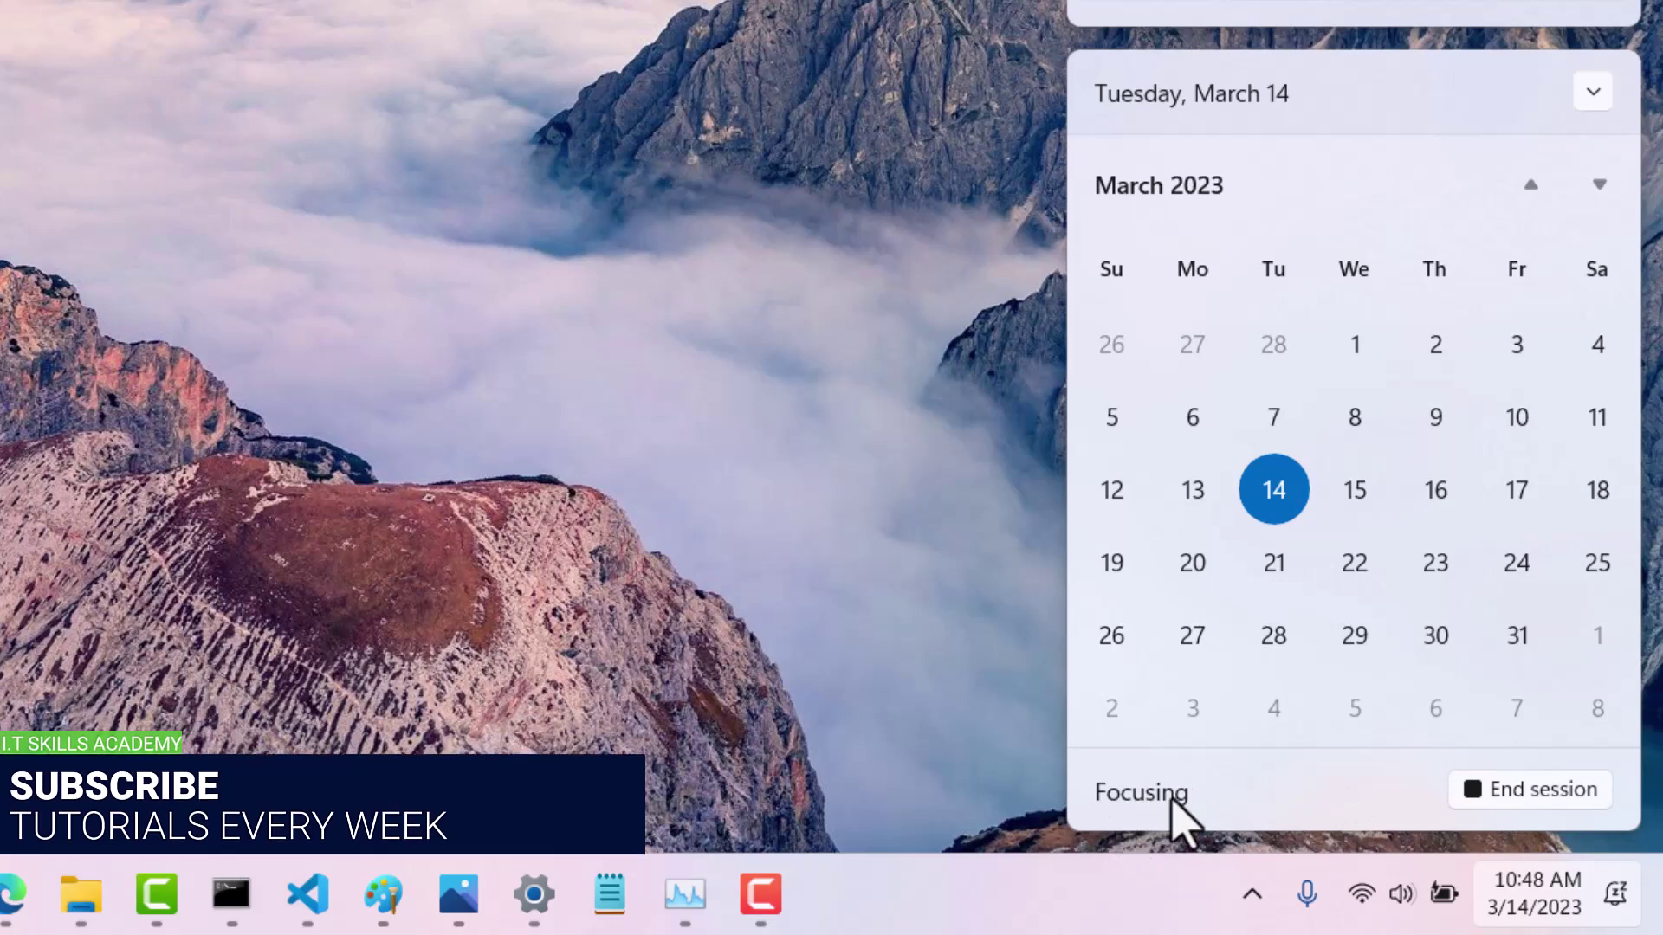
pyautogui.click(1532, 795)
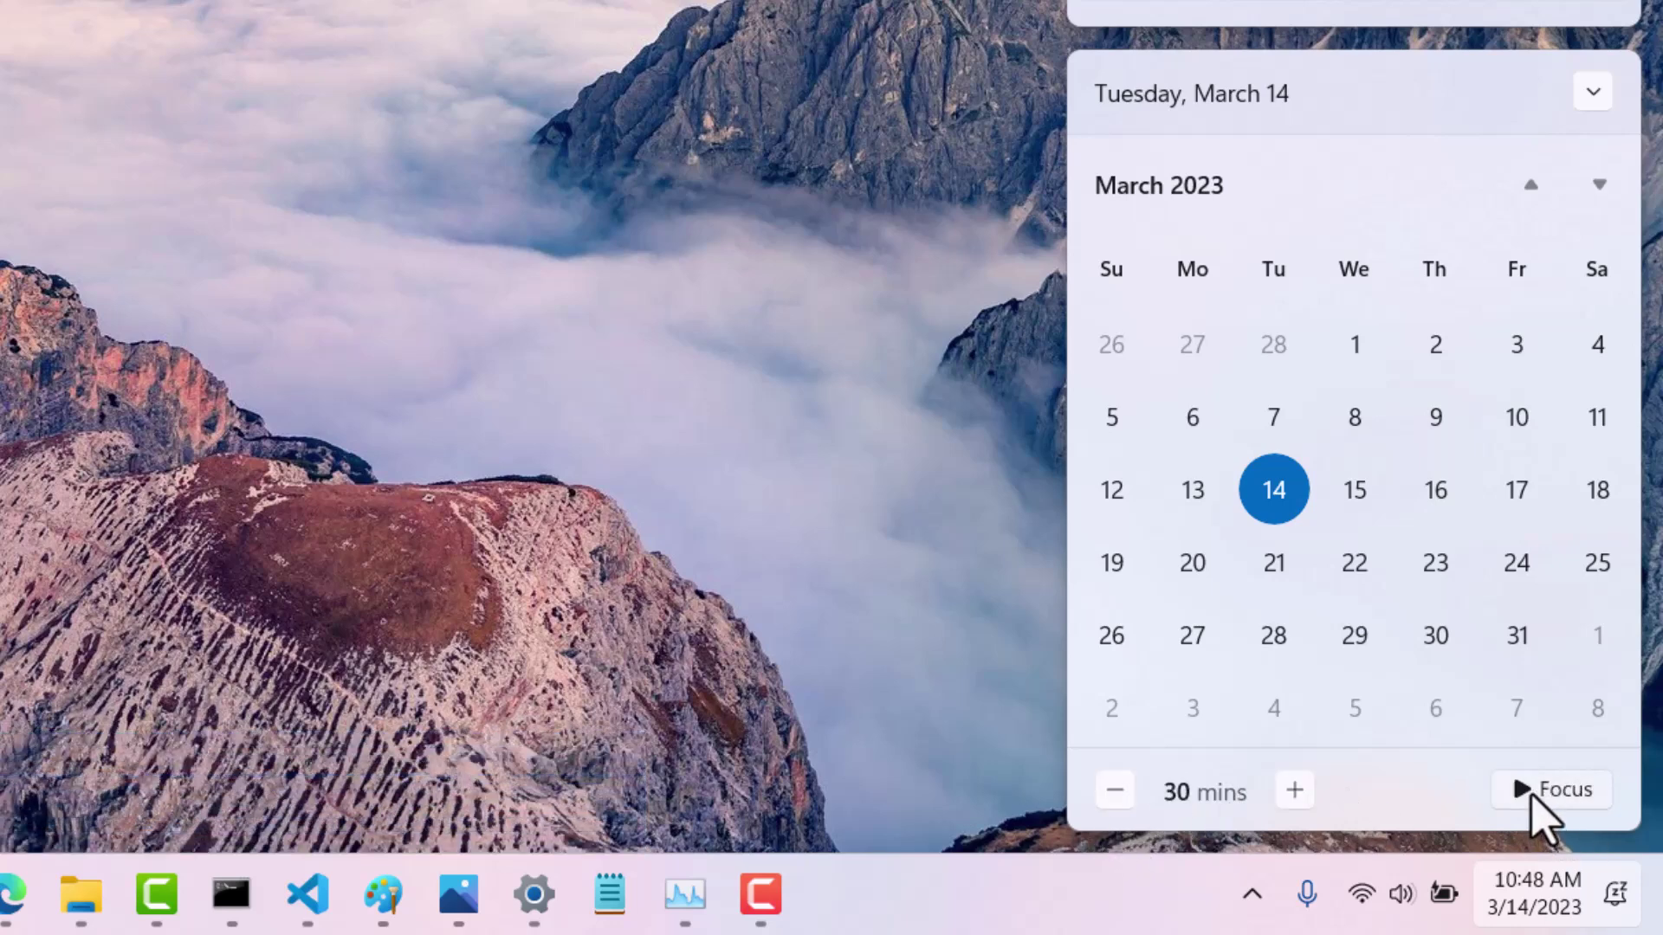
# Step: Set the focus session length to 60 minutes and close the calendar flyout
pyautogui.click(1126, 796)
pyautogui.click(1125, 795)
pyautogui.click(1126, 796)
pyautogui.click(1295, 791)
pyautogui.click(1295, 791)
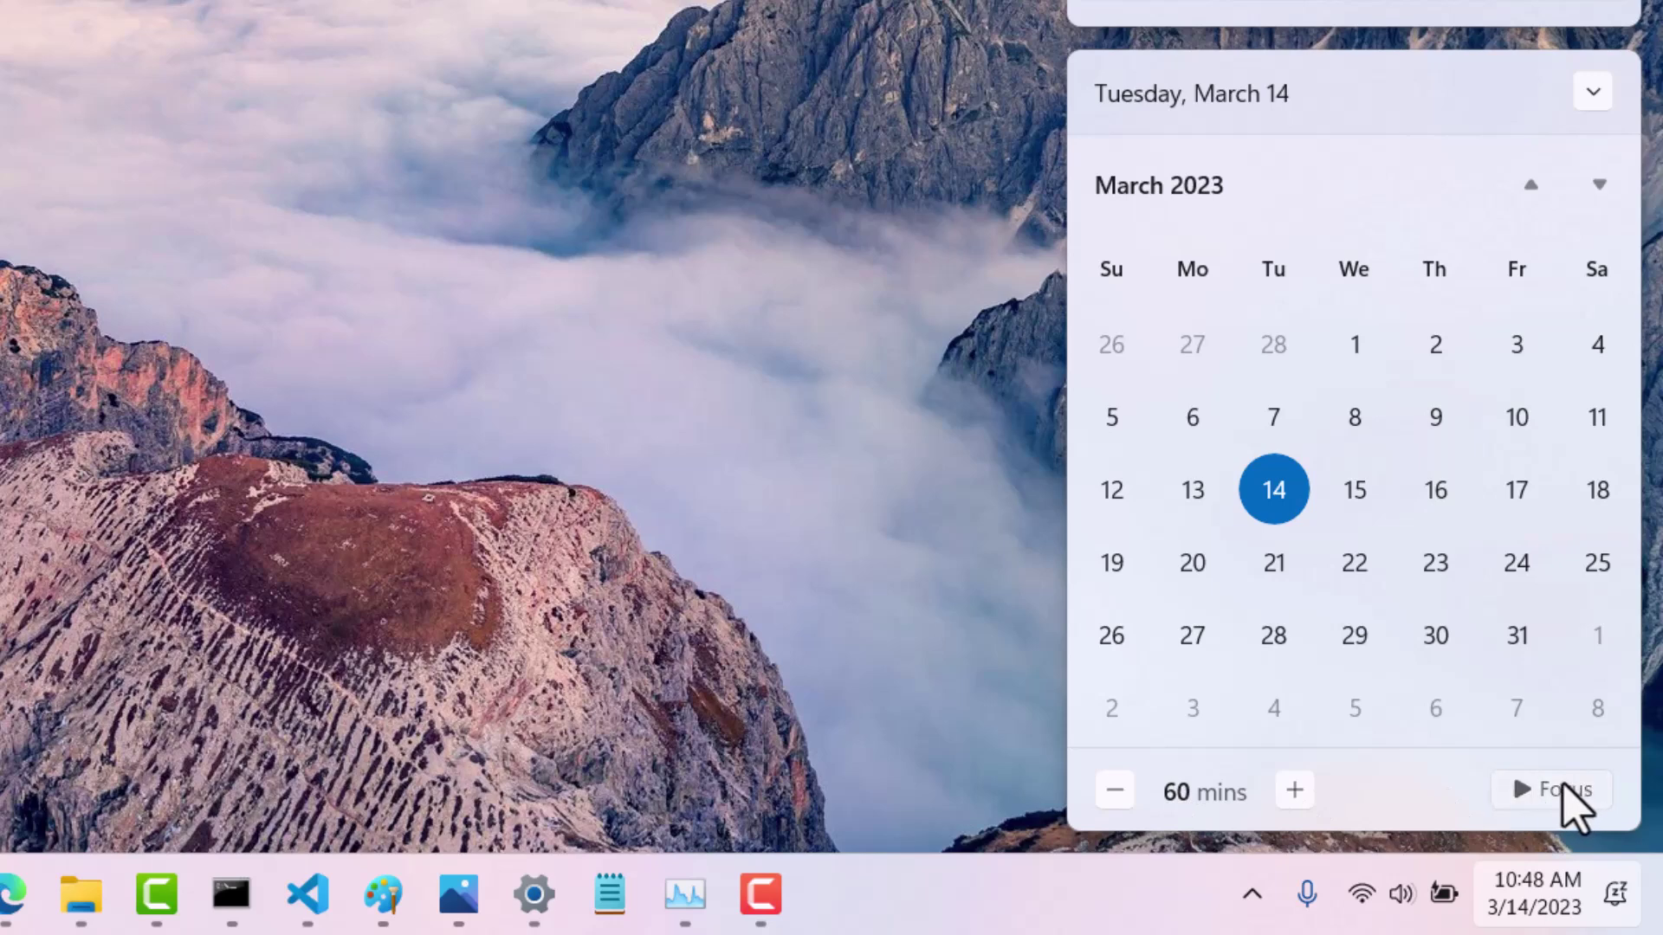
pyautogui.click(872, 362)
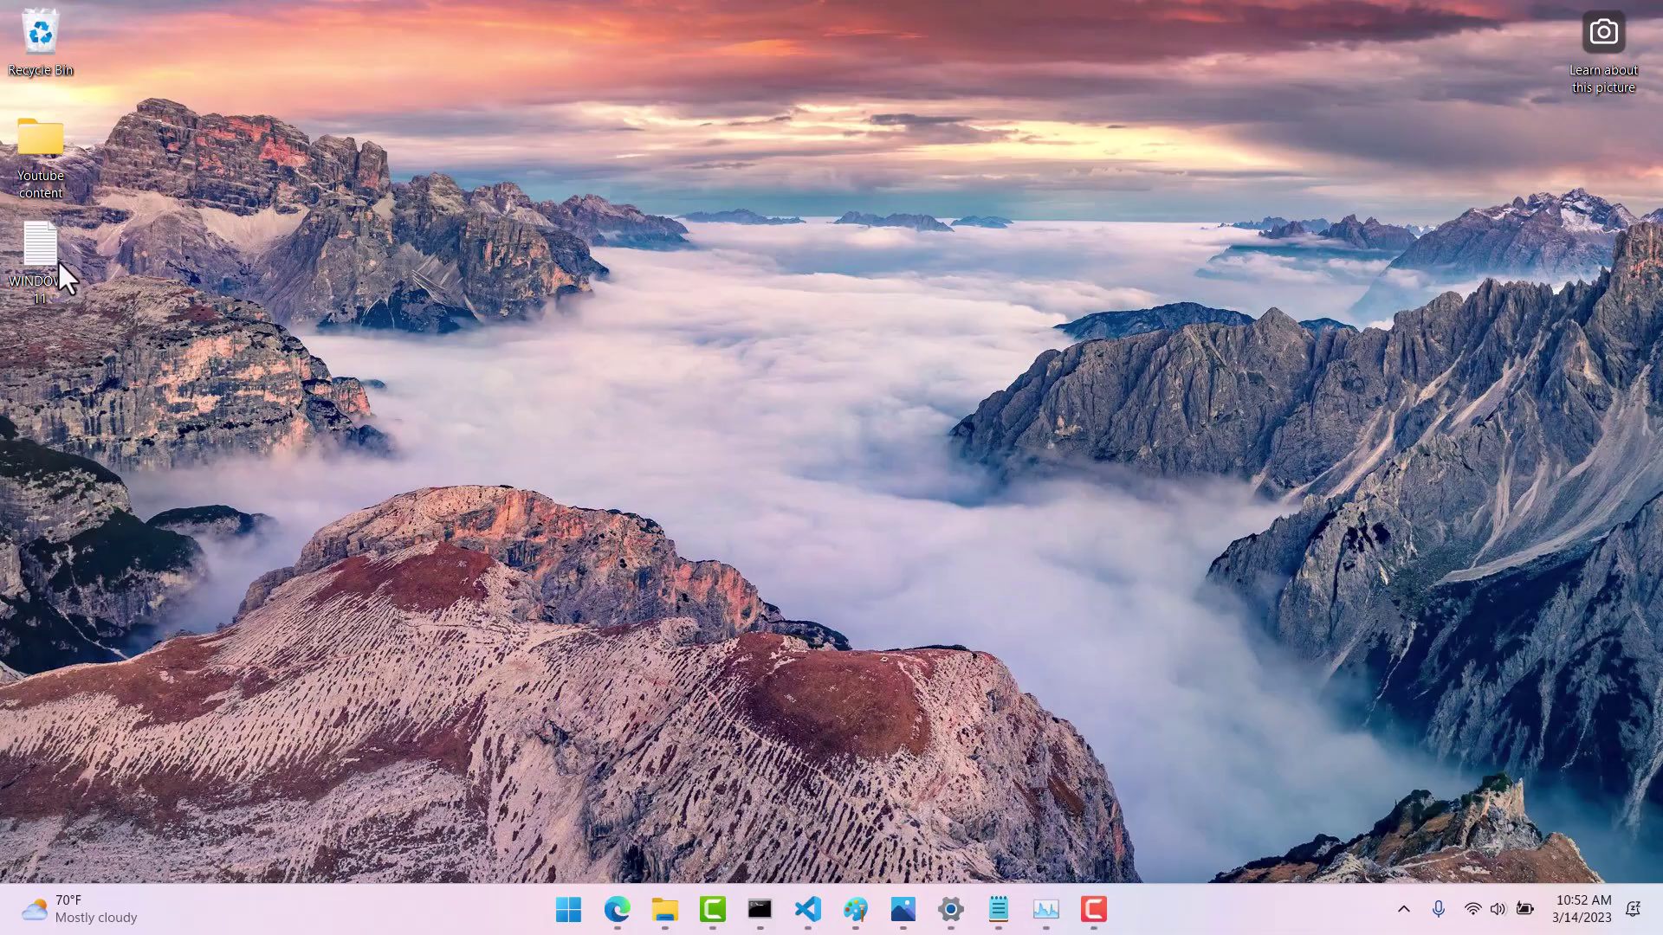
# Step: Open the desktop's WINDOWS 11 text file by dropping it into Notepad through the taskbar, highlight its text, and close Notepad
pyautogui.moveTo(498, 243); pyautogui.dragTo(731, 445)
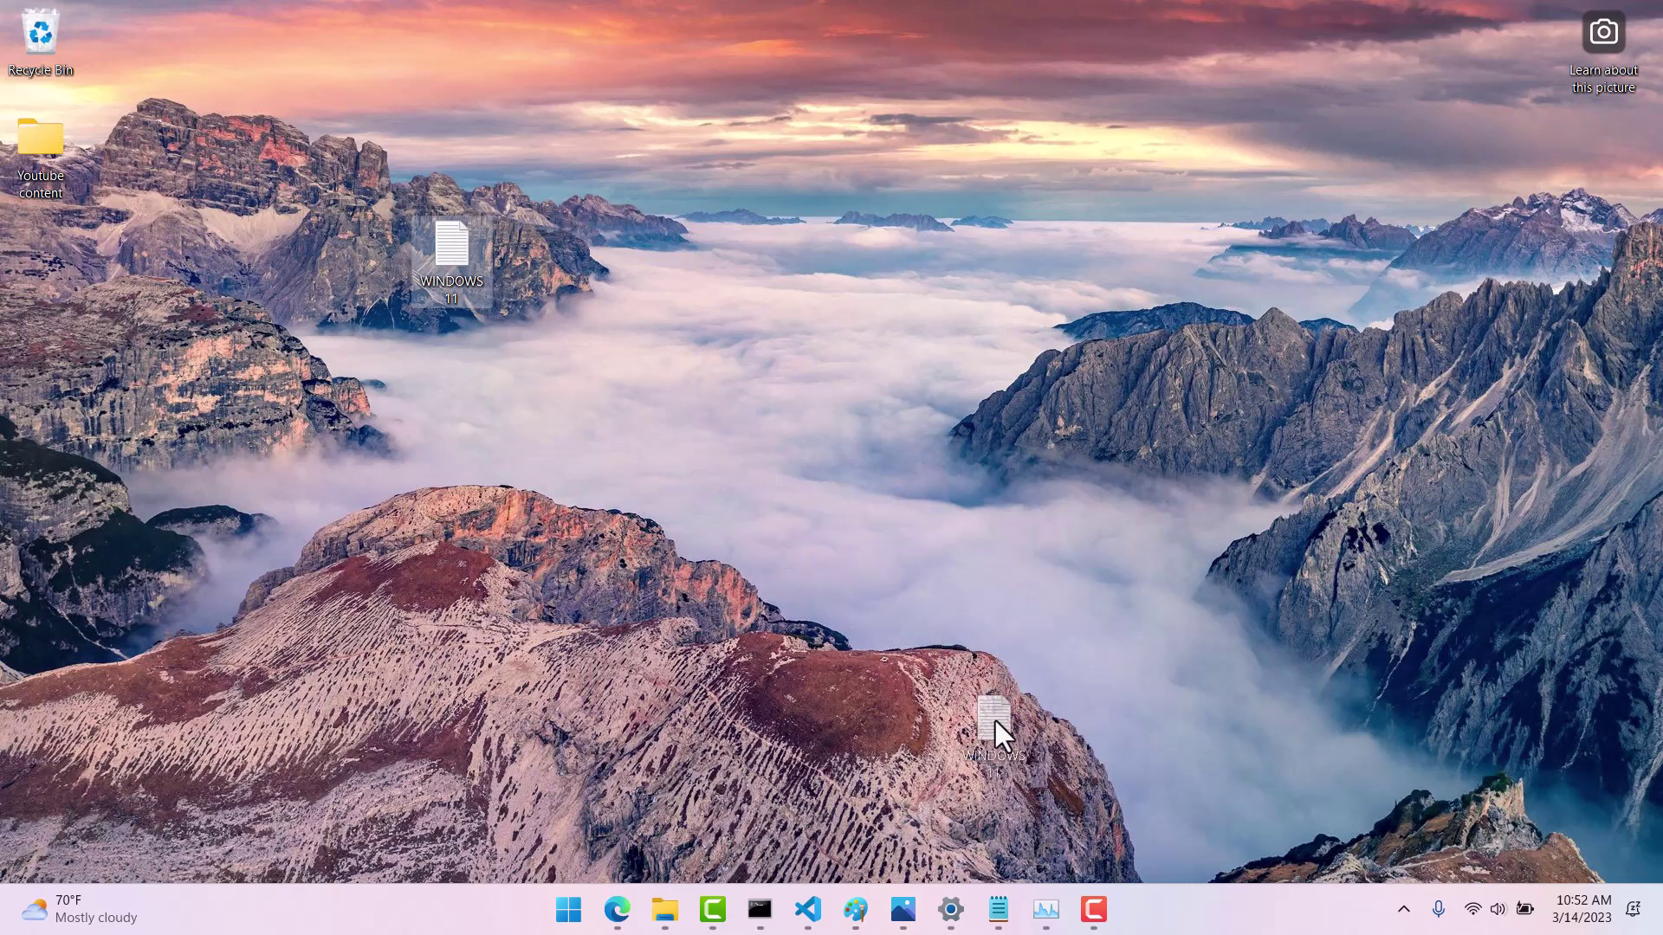
pyautogui.moveTo(1004, 885); pyautogui.dragTo(597, 492)
pyautogui.moveTo(377, 374); pyautogui.dragTo(376, 372)
pyautogui.hotkey('ctrl', 'a')
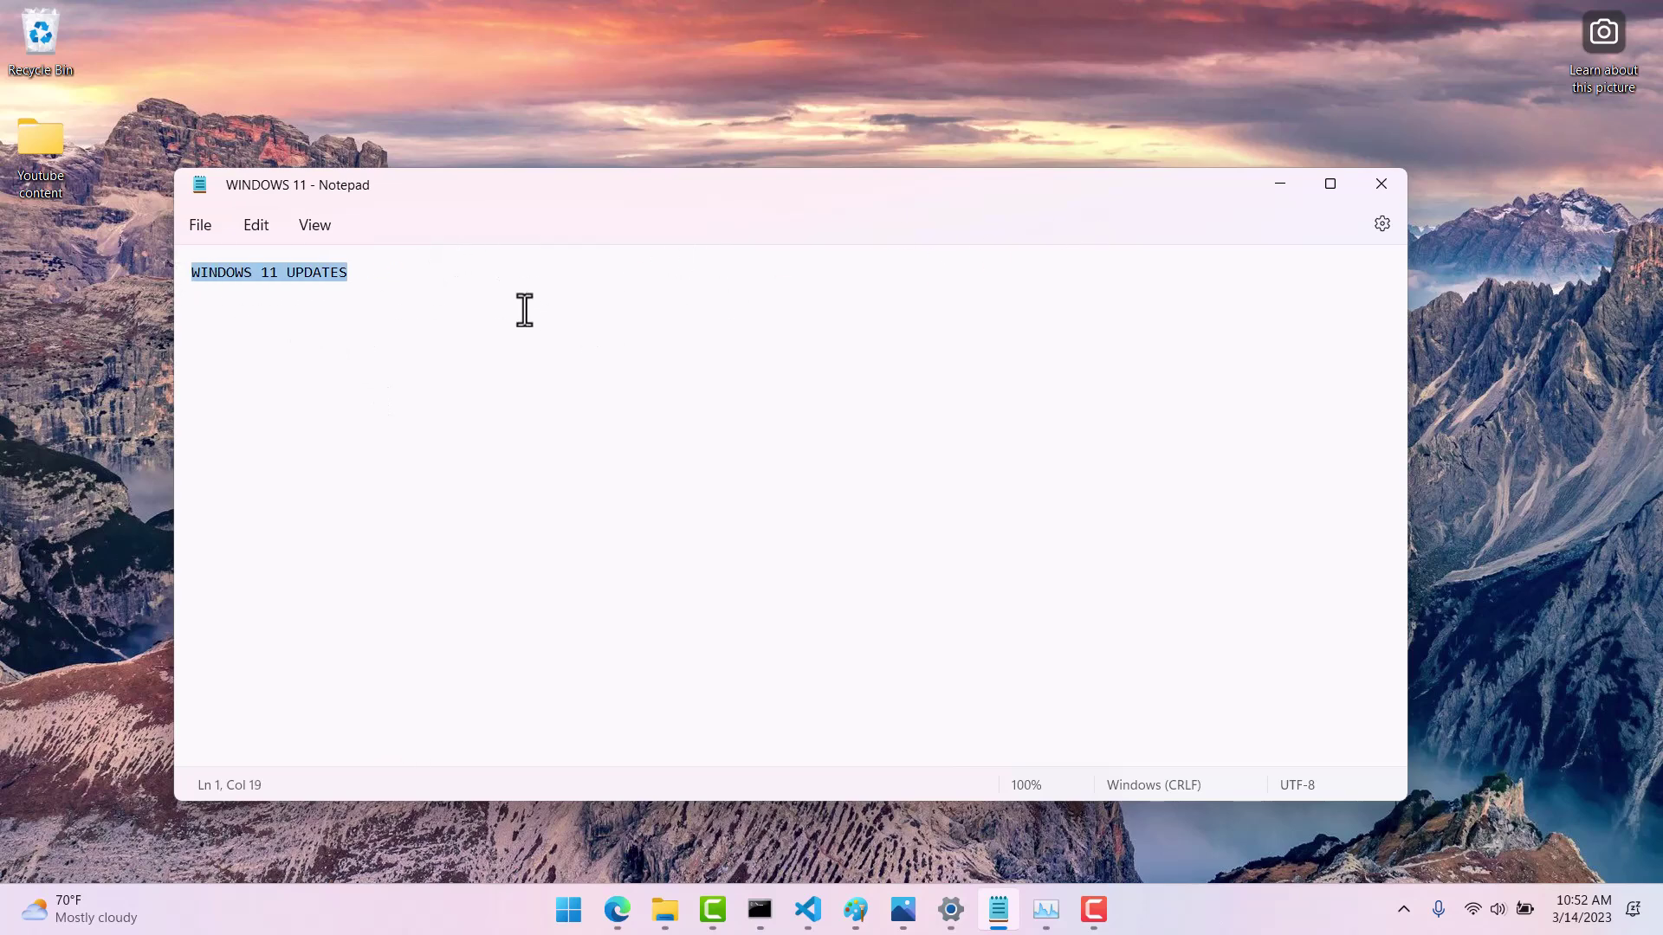
pyautogui.click(459, 291)
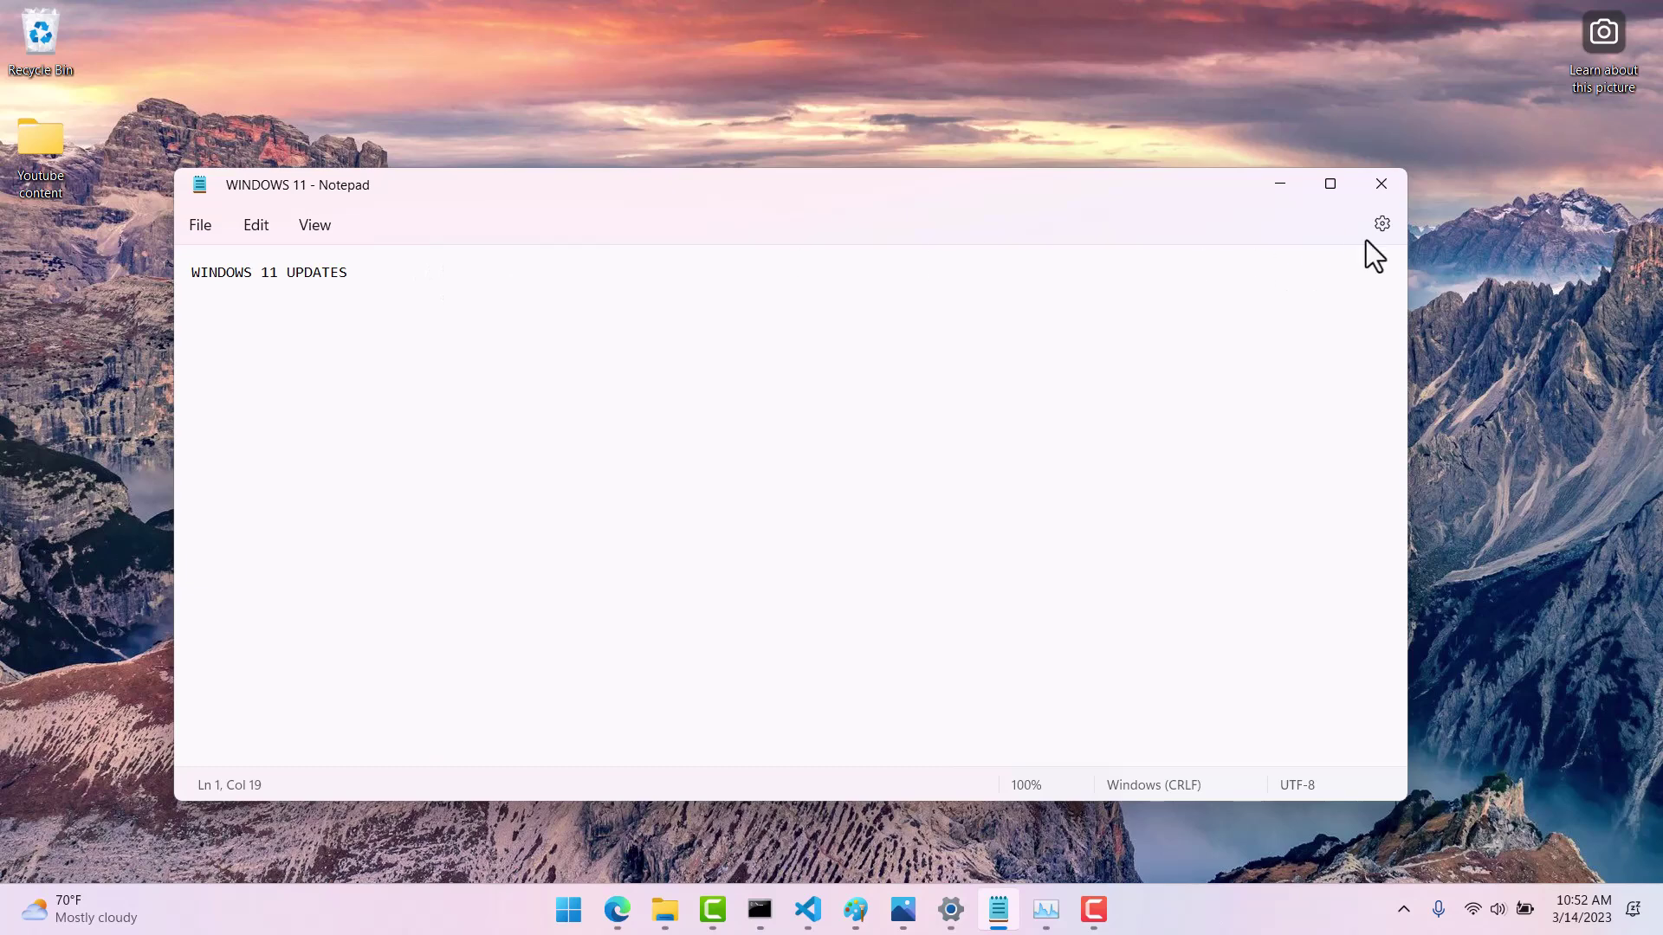
pyautogui.click(1379, 186)
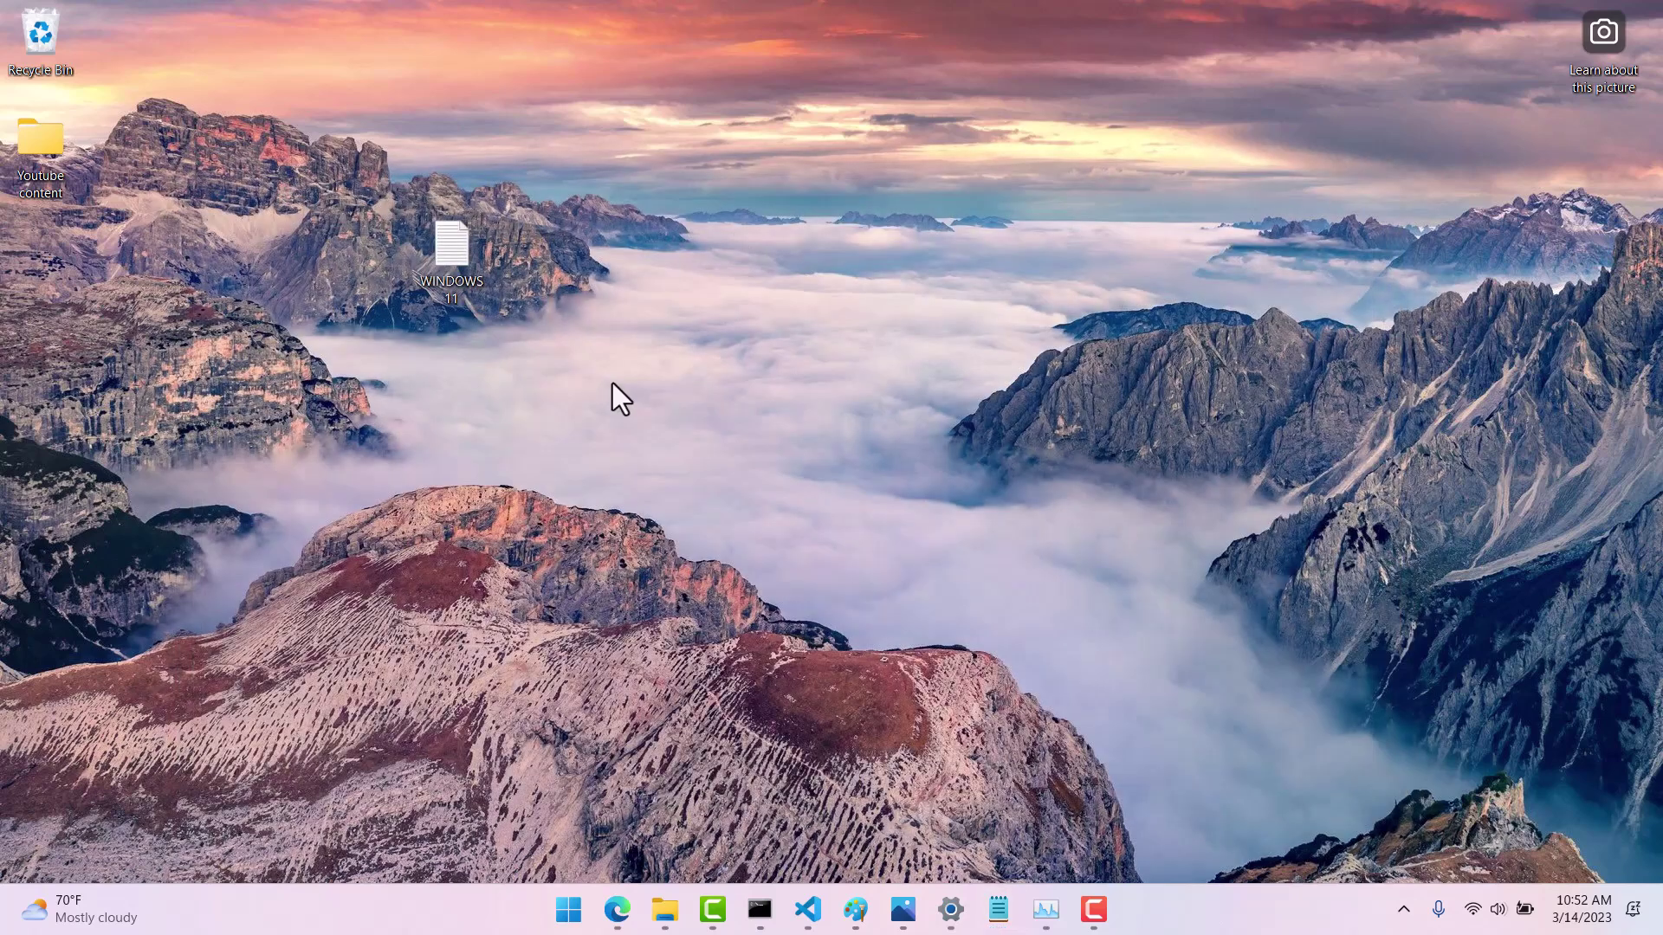
# Step: Reposition the WINDOWS 11 text file on the desktop and carry it through the taskbar into the File Explorer window
pyautogui.moveTo(441, 259); pyautogui.dragTo(319, 278)
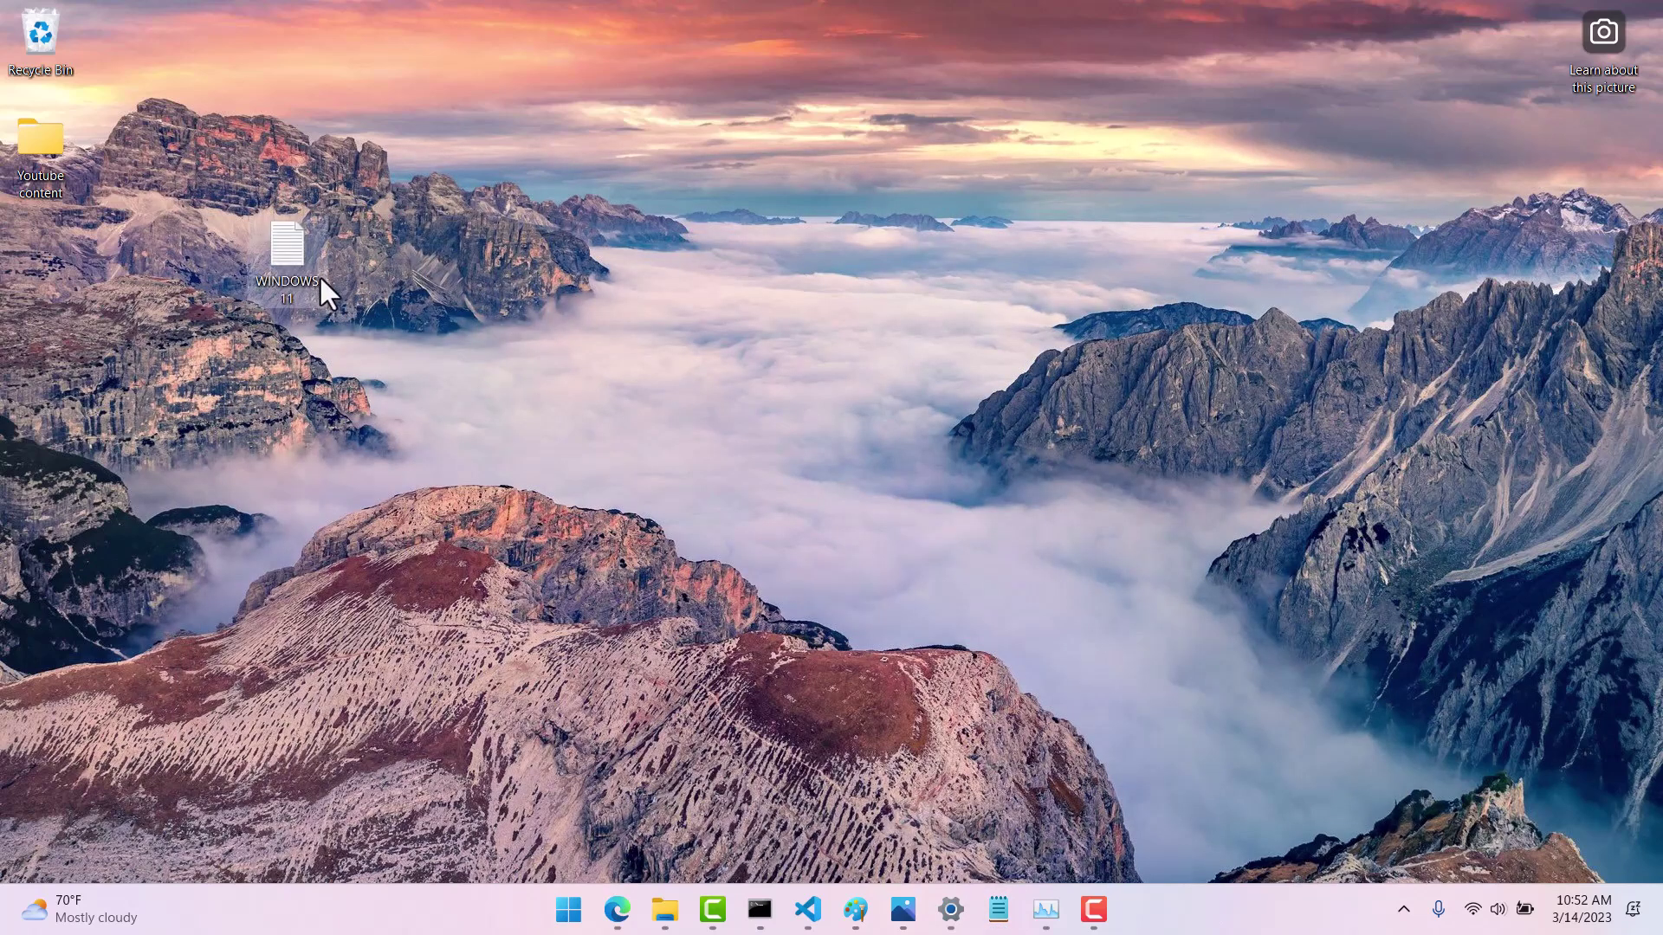
pyautogui.click(166, 238)
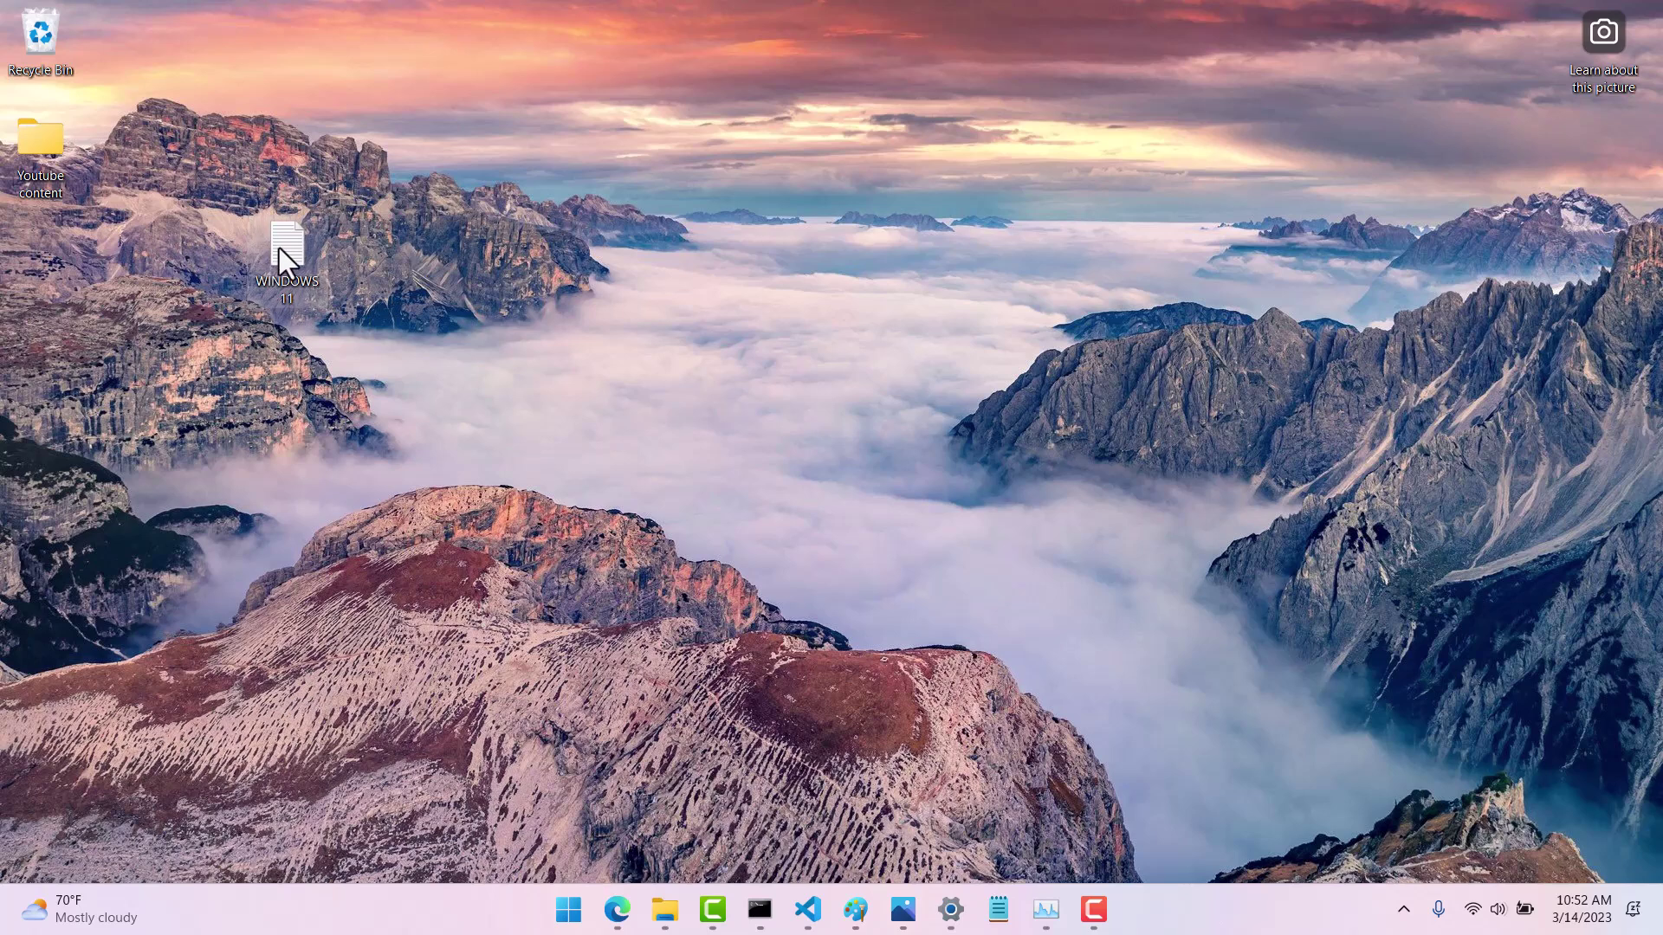
pyautogui.moveTo(667, 866); pyautogui.dragTo(681, 464)
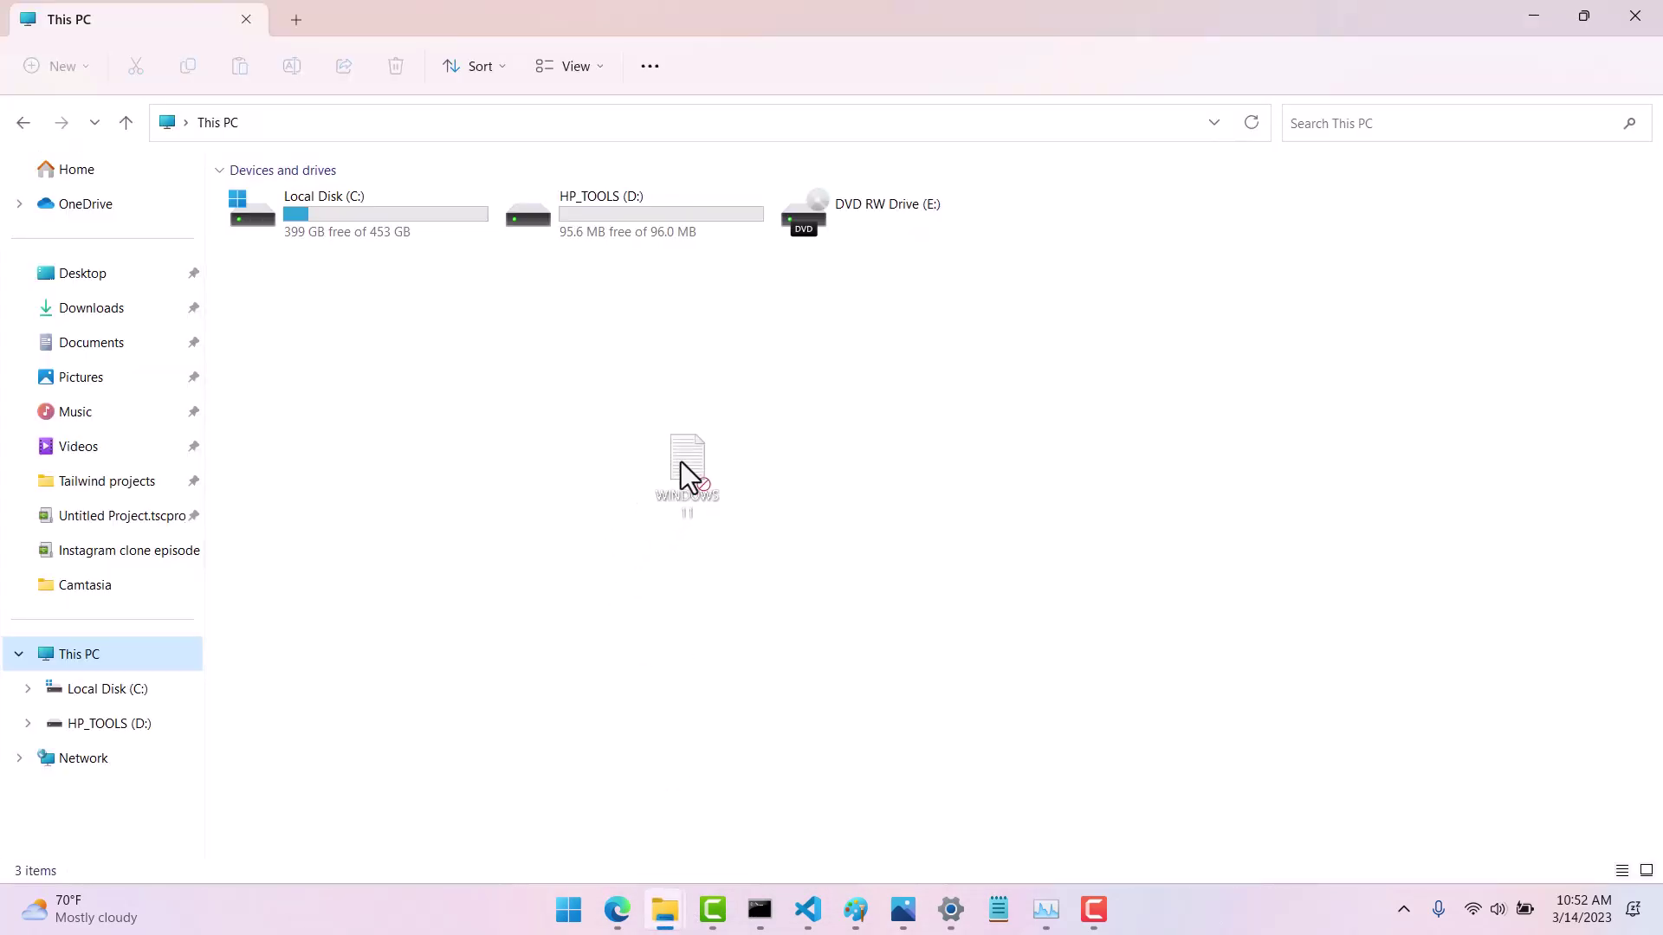
pyautogui.moveTo(679, 803); pyautogui.dragTo(721, 857)
pyautogui.moveTo(882, 800)
pyautogui.mouseDown()
pyautogui.moveTo(898, 814)
pyautogui.moveTo(847, 647)
pyautogui.moveTo(735, 861)
pyautogui.moveTo(685, 906)
pyautogui.moveTo(504, 836)
pyautogui.moveTo(453, 780)
pyautogui.moveTo(916, 443)
pyautogui.moveTo(1287, 425)
pyautogui.moveTo(1315, 474)
pyautogui.moveTo(1233, 498)
pyautogui.moveTo(996, 667)
pyautogui.moveTo(972, 758)
pyautogui.mouseUp()
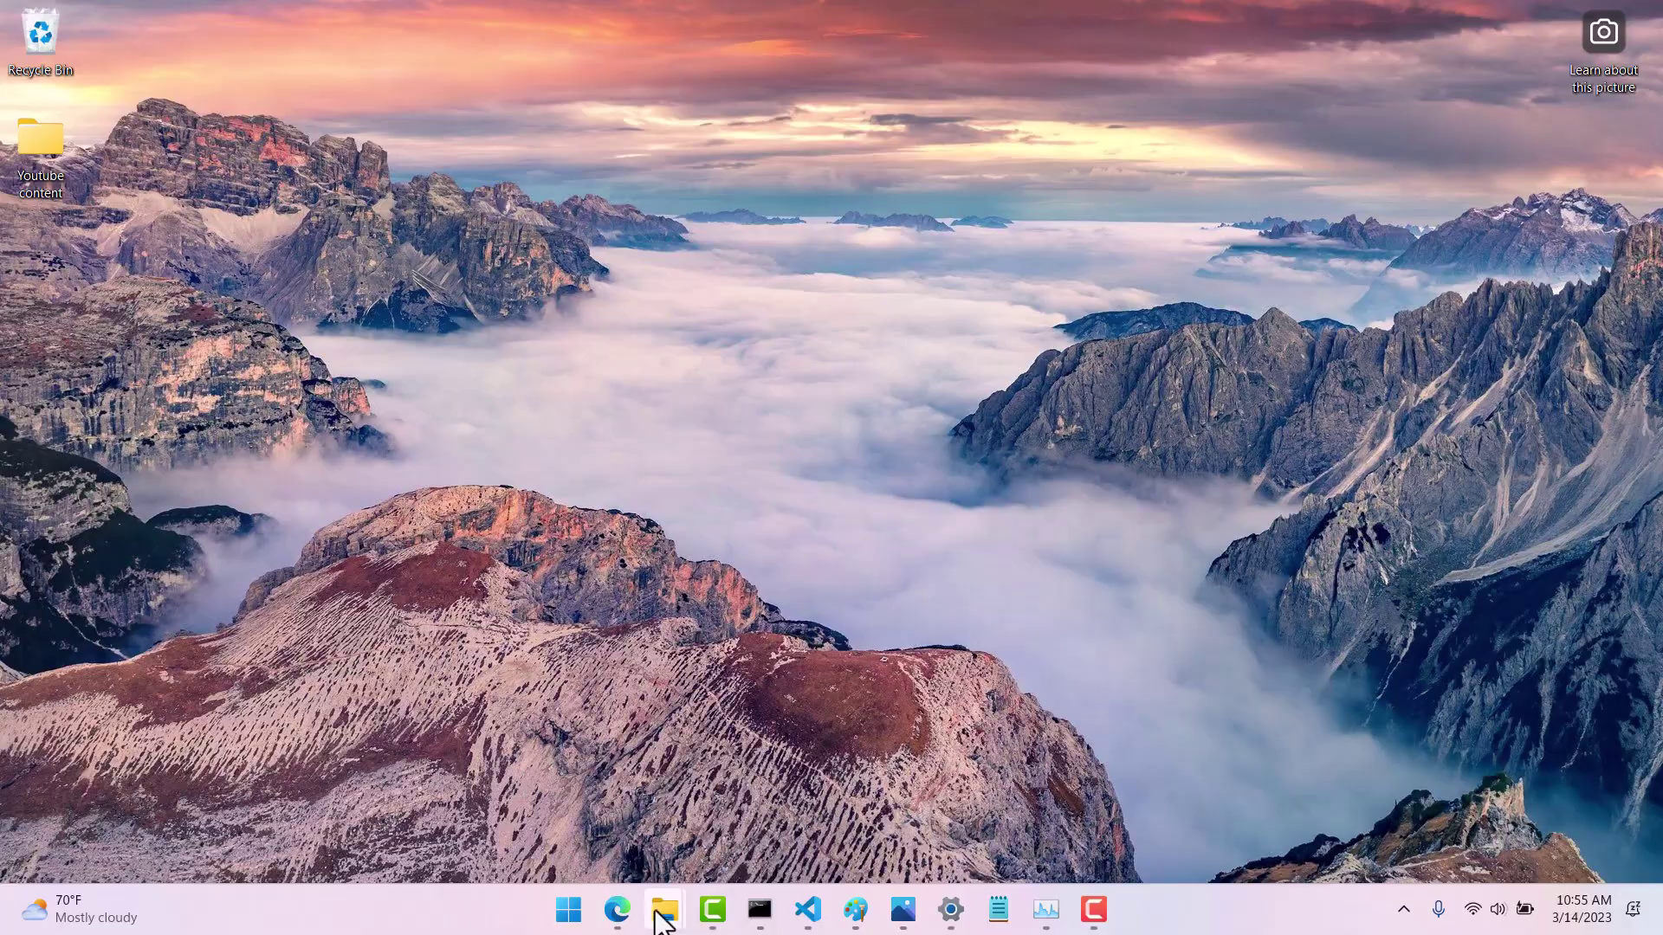
# Step: Bring up the This PC window, show its snap layout choices, and restore the window down from full screen
pyautogui.moveTo(664, 912)
pyautogui.click(685, 809)
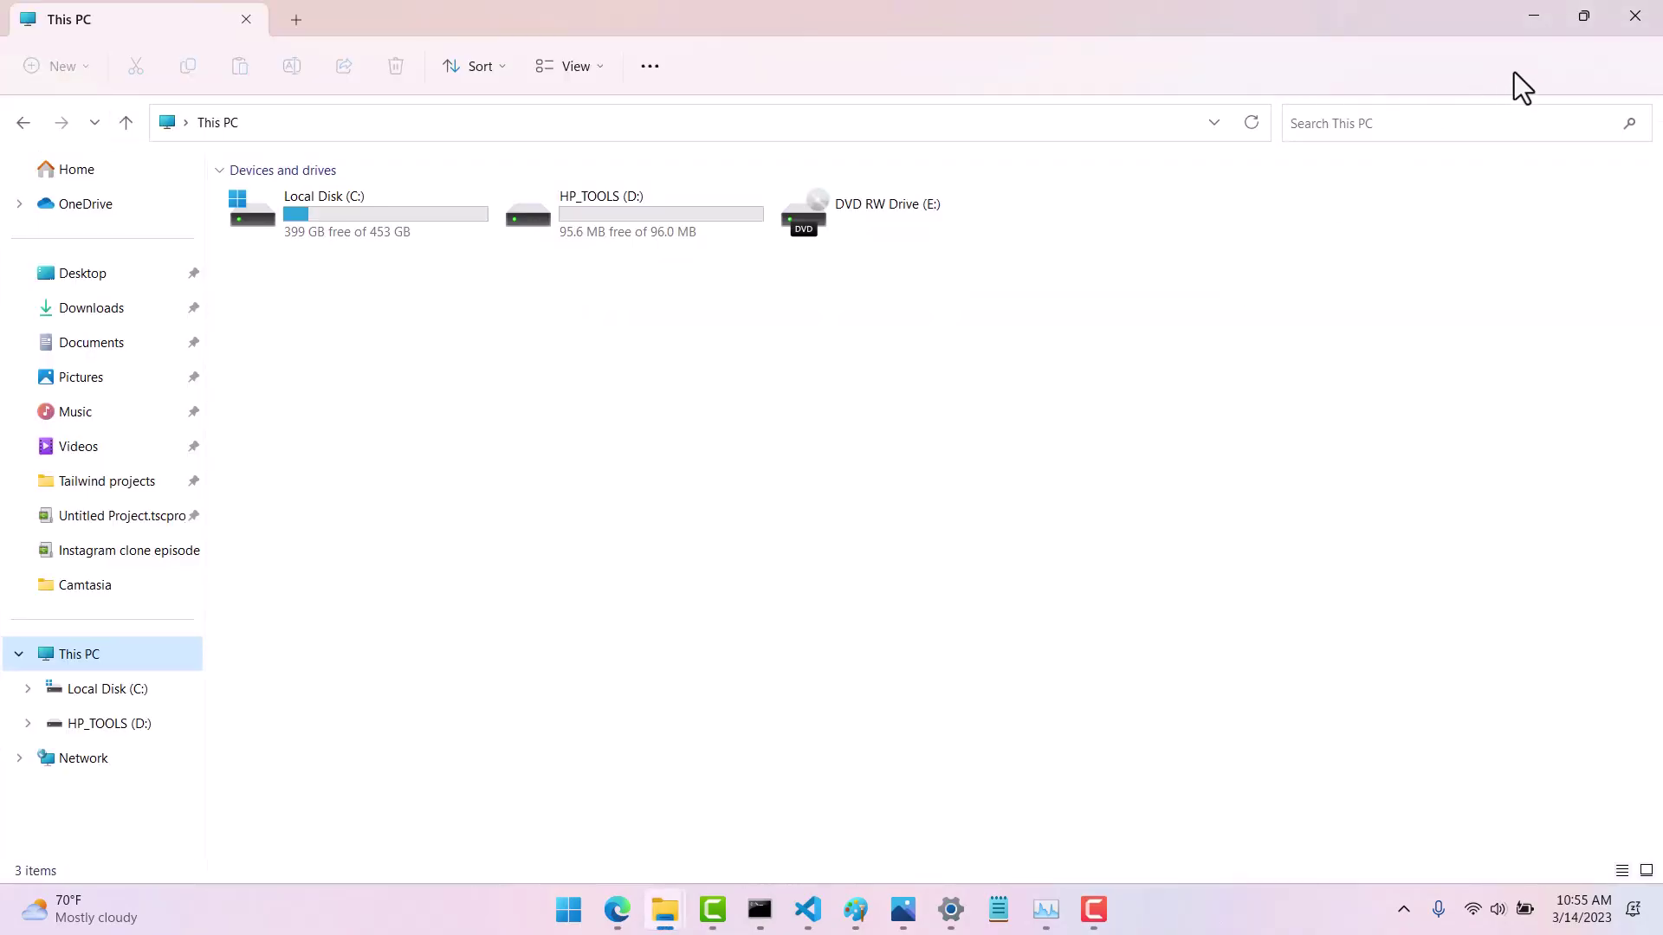
pyautogui.moveTo(1596, 15)
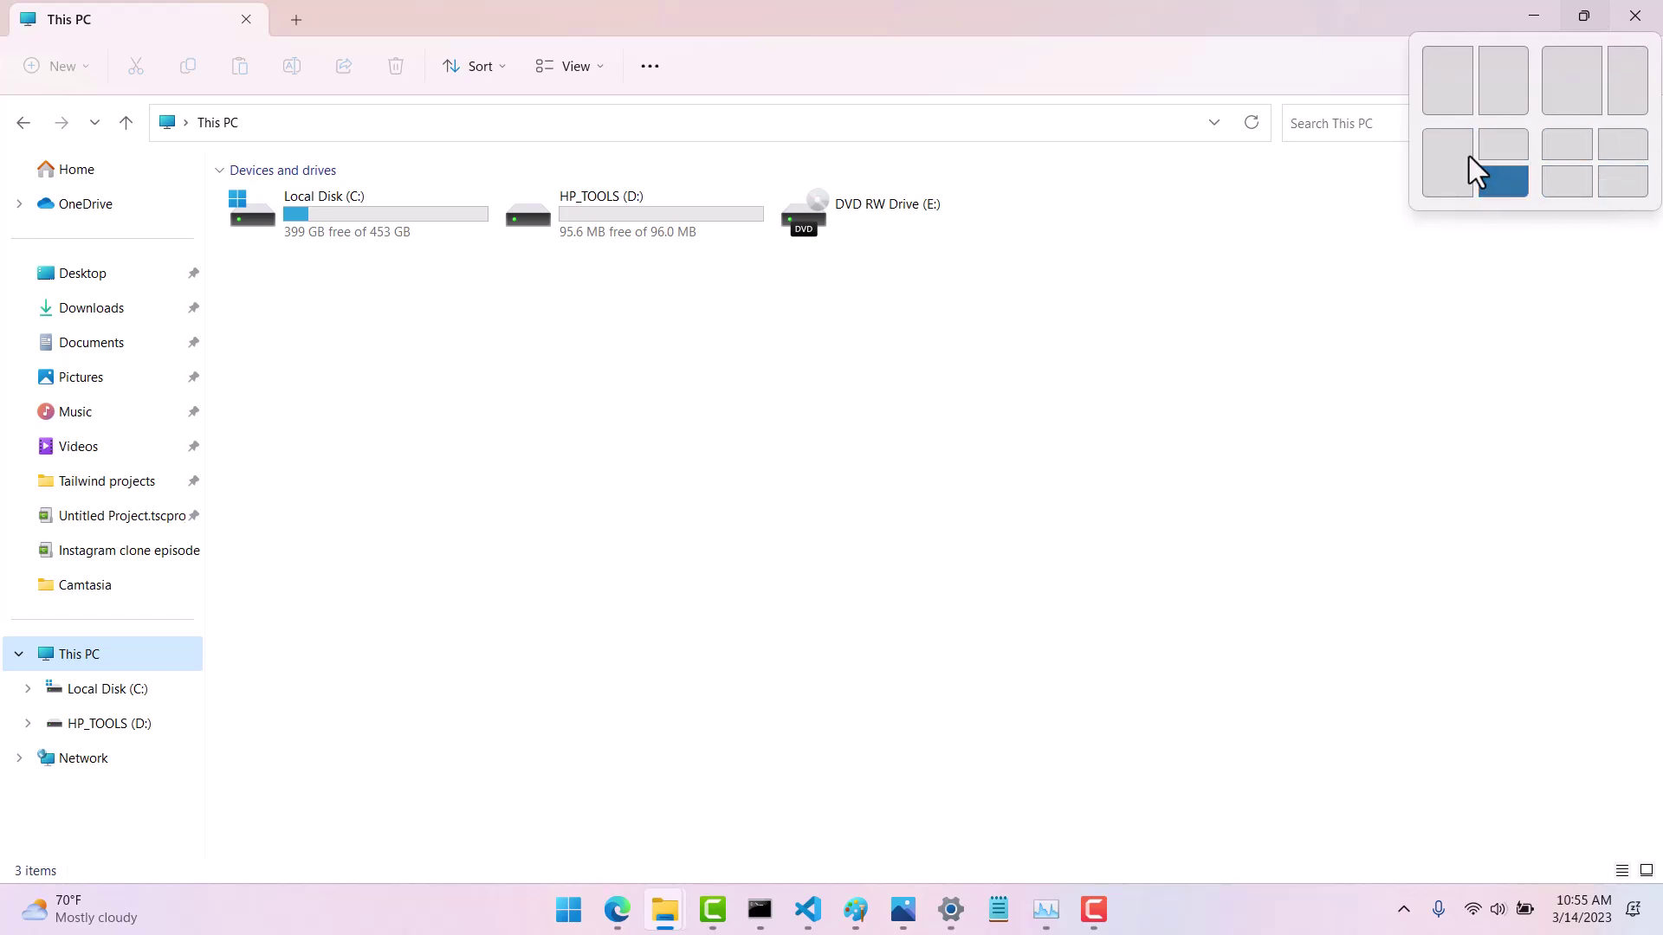
pyautogui.doubleClick(1114, 27)
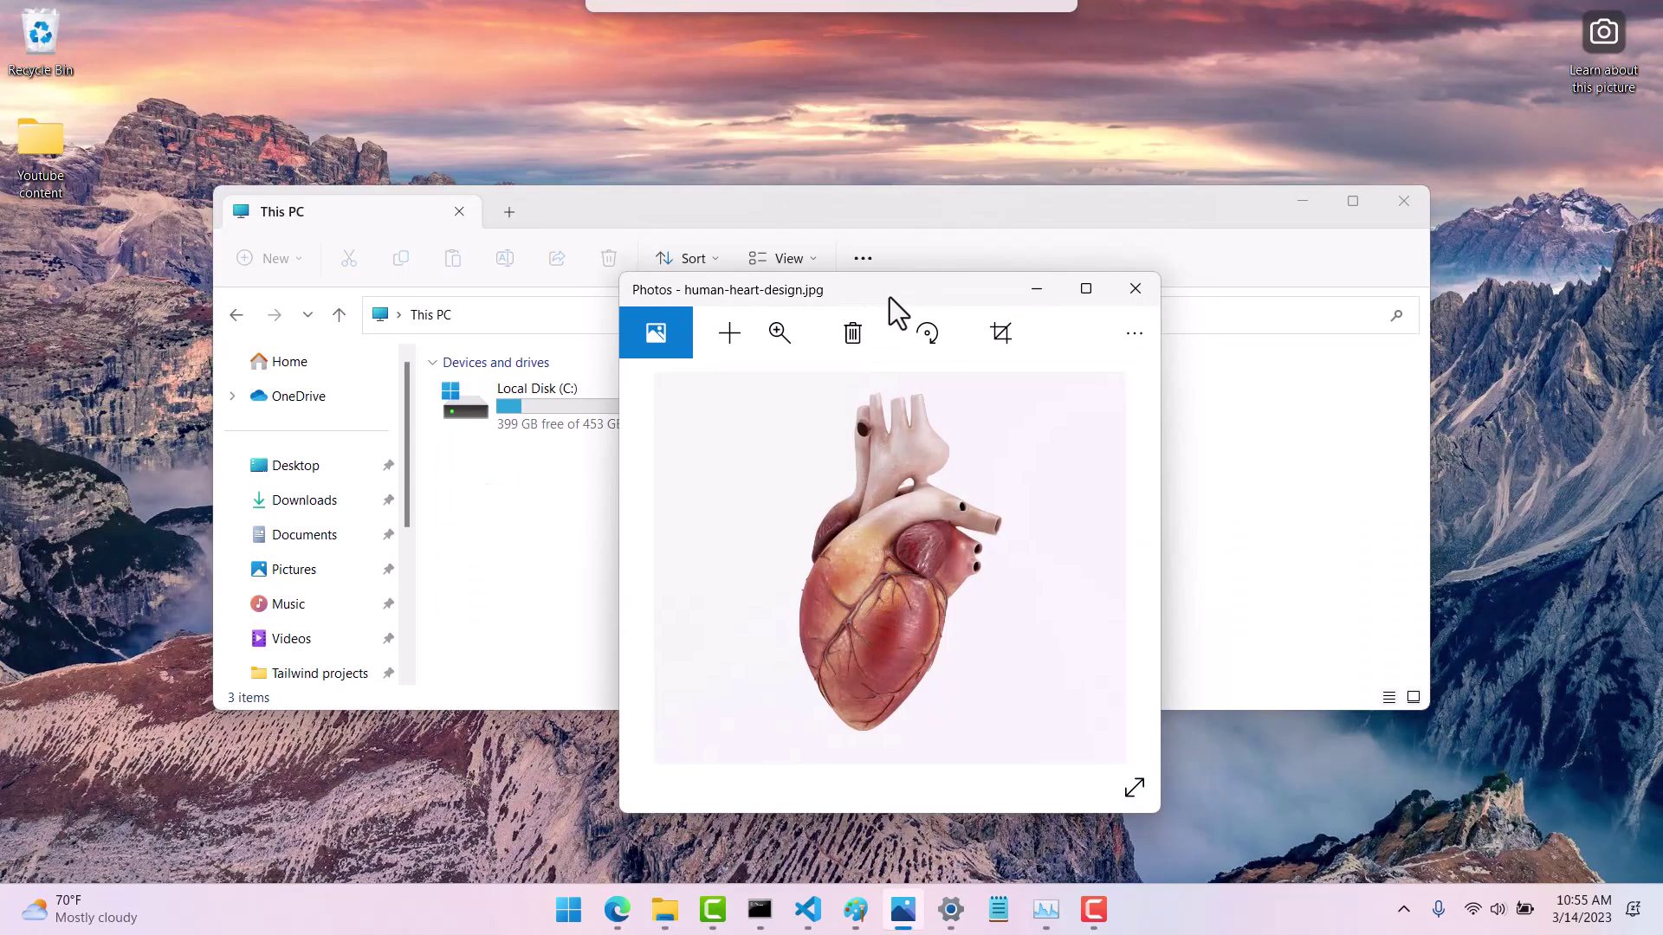
# Step: Snap the Photos window to the left half, with the Microsoft news page in the upper-right quarter and This PC in the lower-right quarter
pyautogui.moveTo(890, 298); pyautogui.dragTo(847, 82)
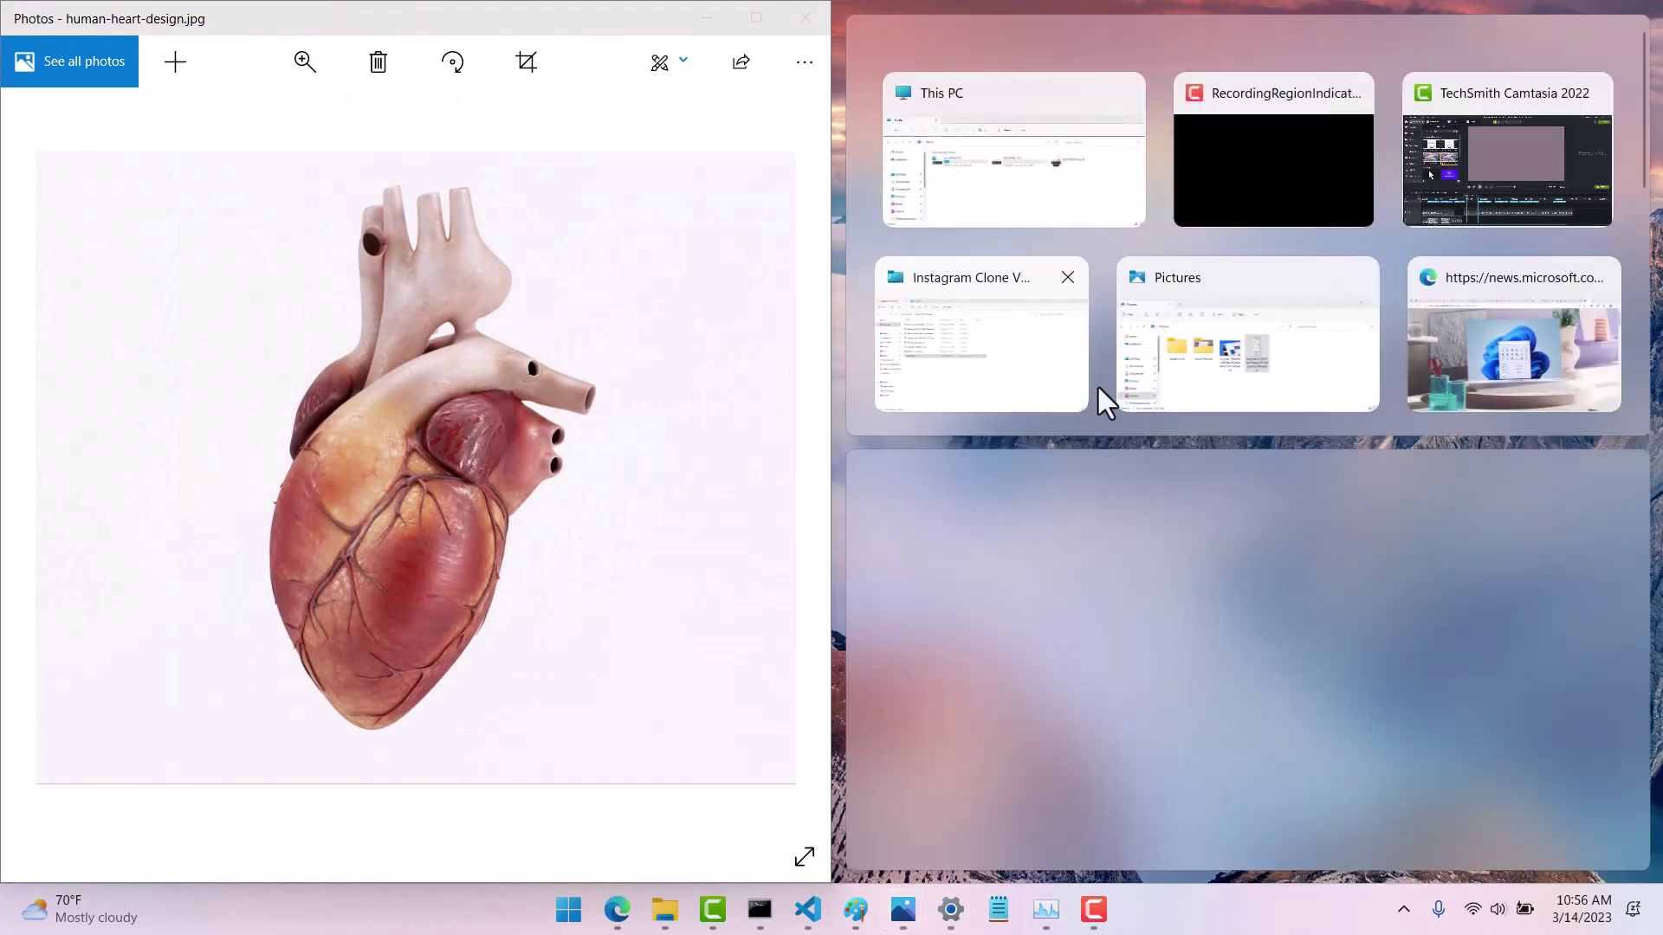
pyautogui.click(1489, 347)
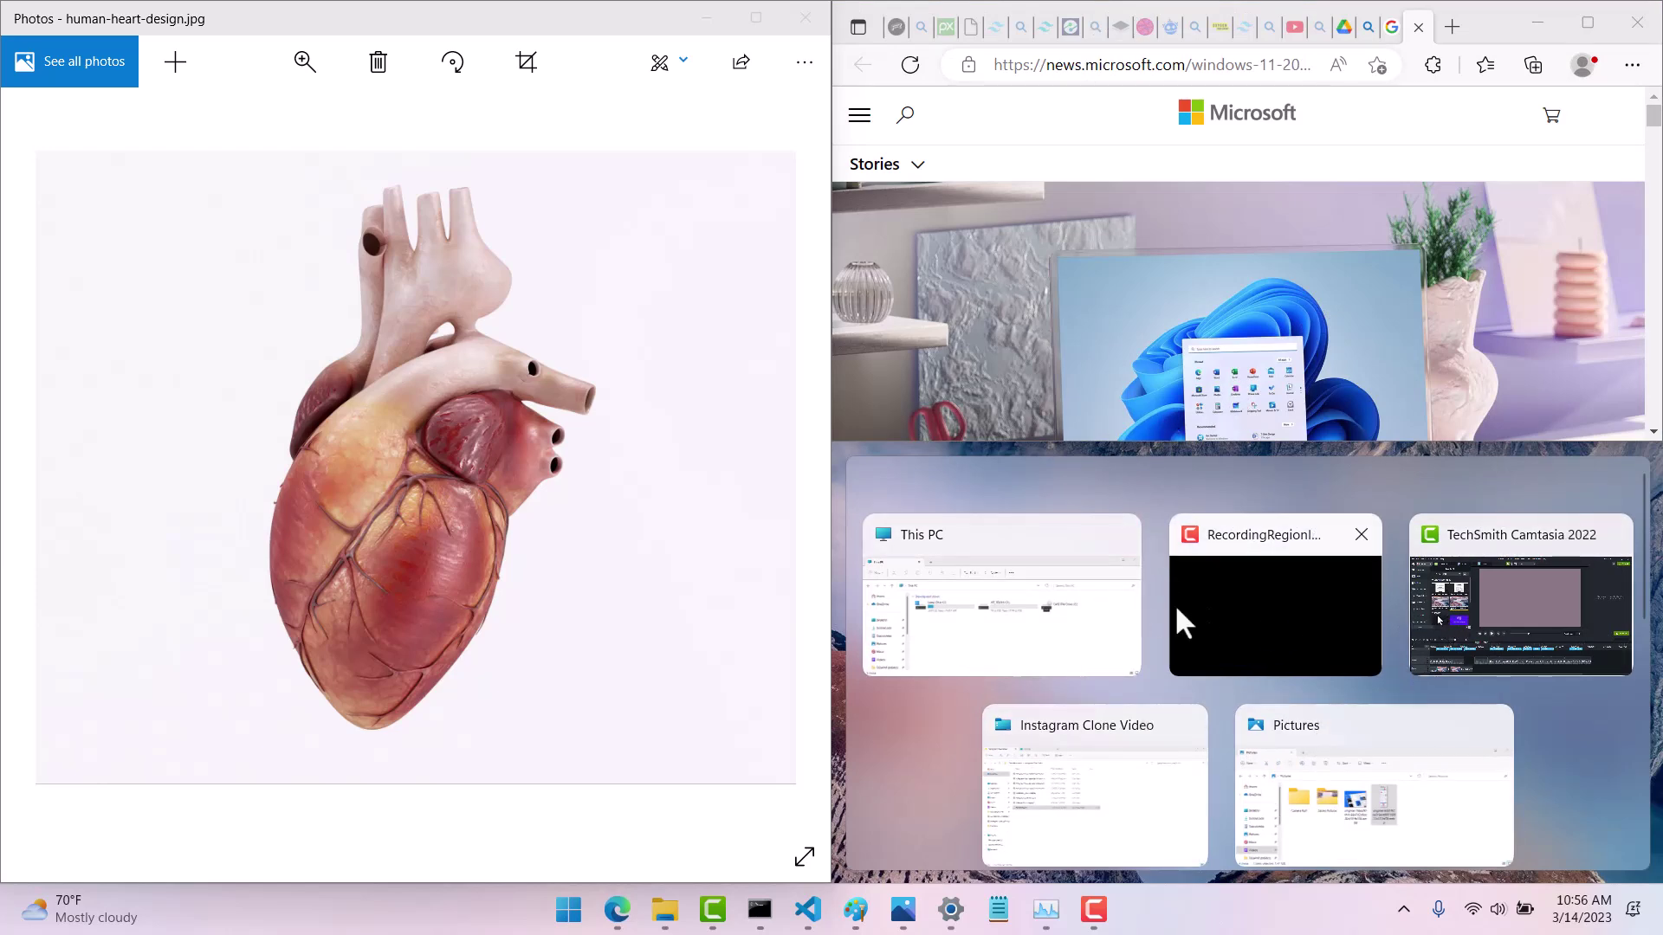
pyautogui.click(1044, 614)
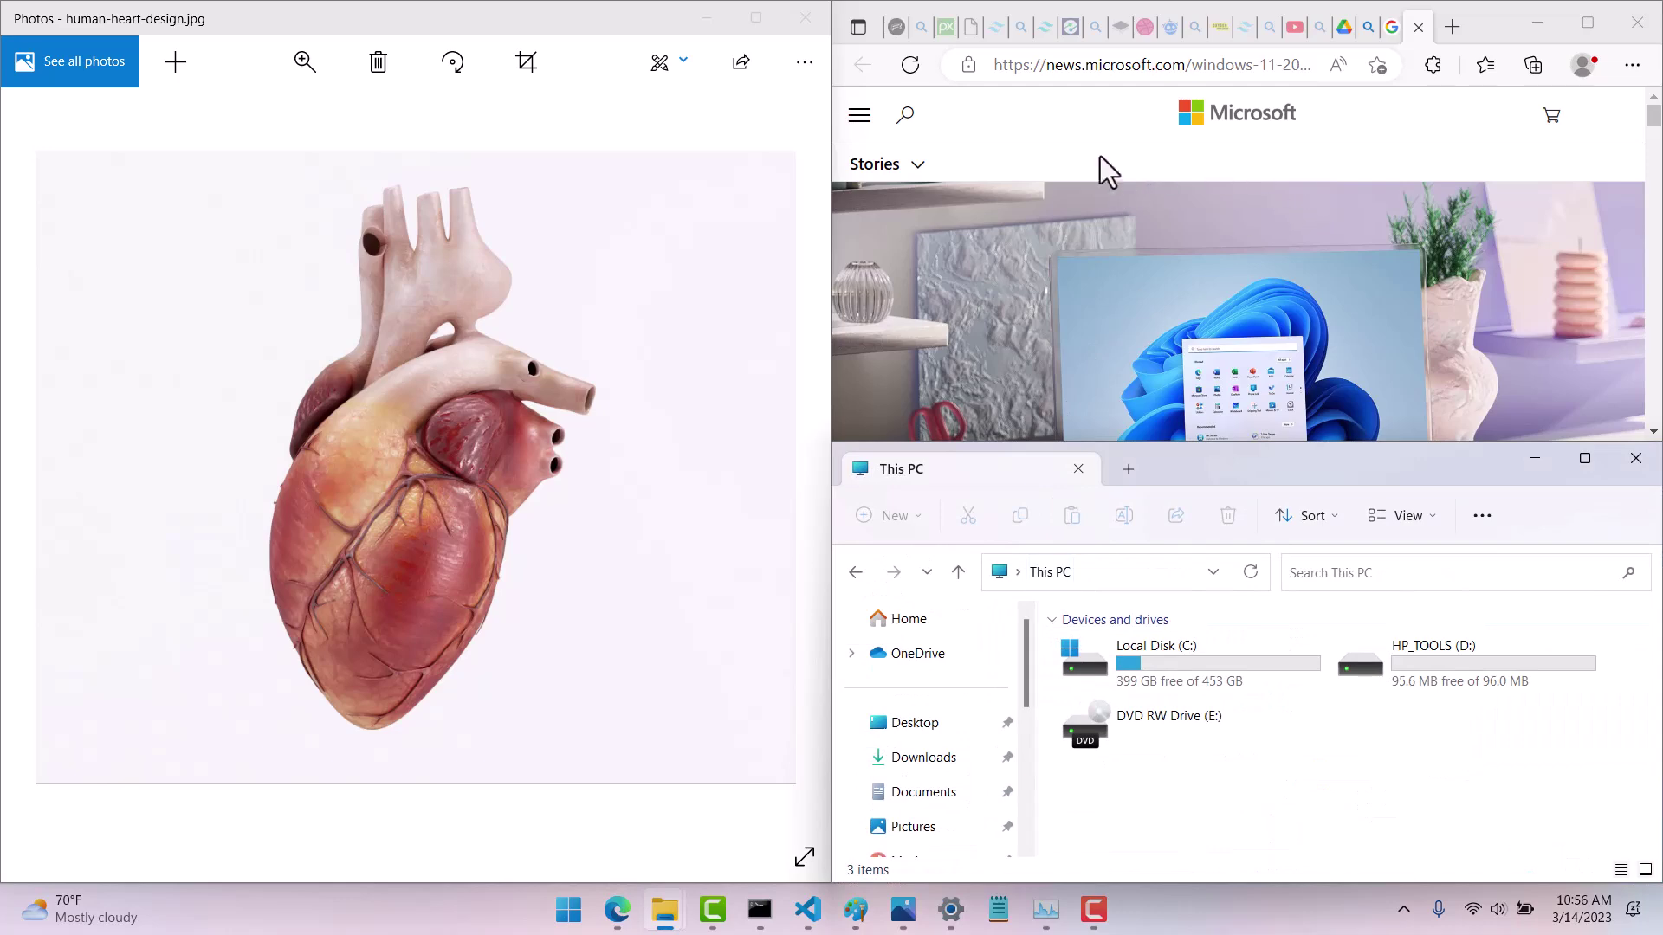
# Step: Snap the Photos window into a two-column layout's left half and fill the right half with the Paint window
pyautogui.moveTo(595, 21); pyautogui.dragTo(619, 77)
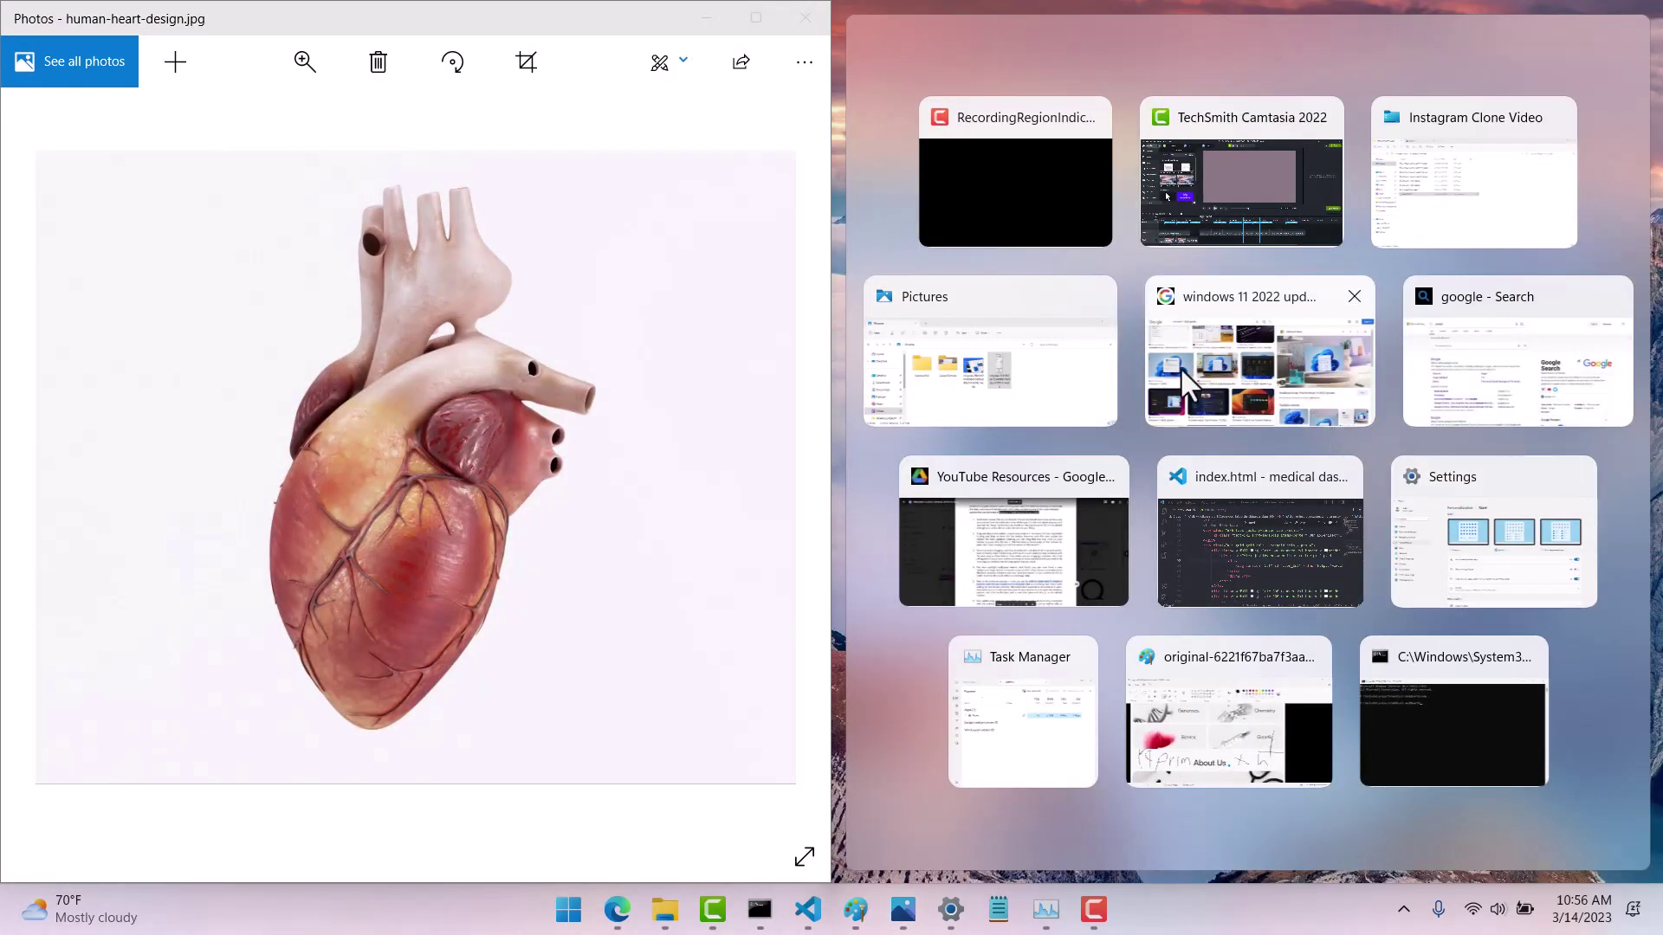
pyautogui.click(1209, 736)
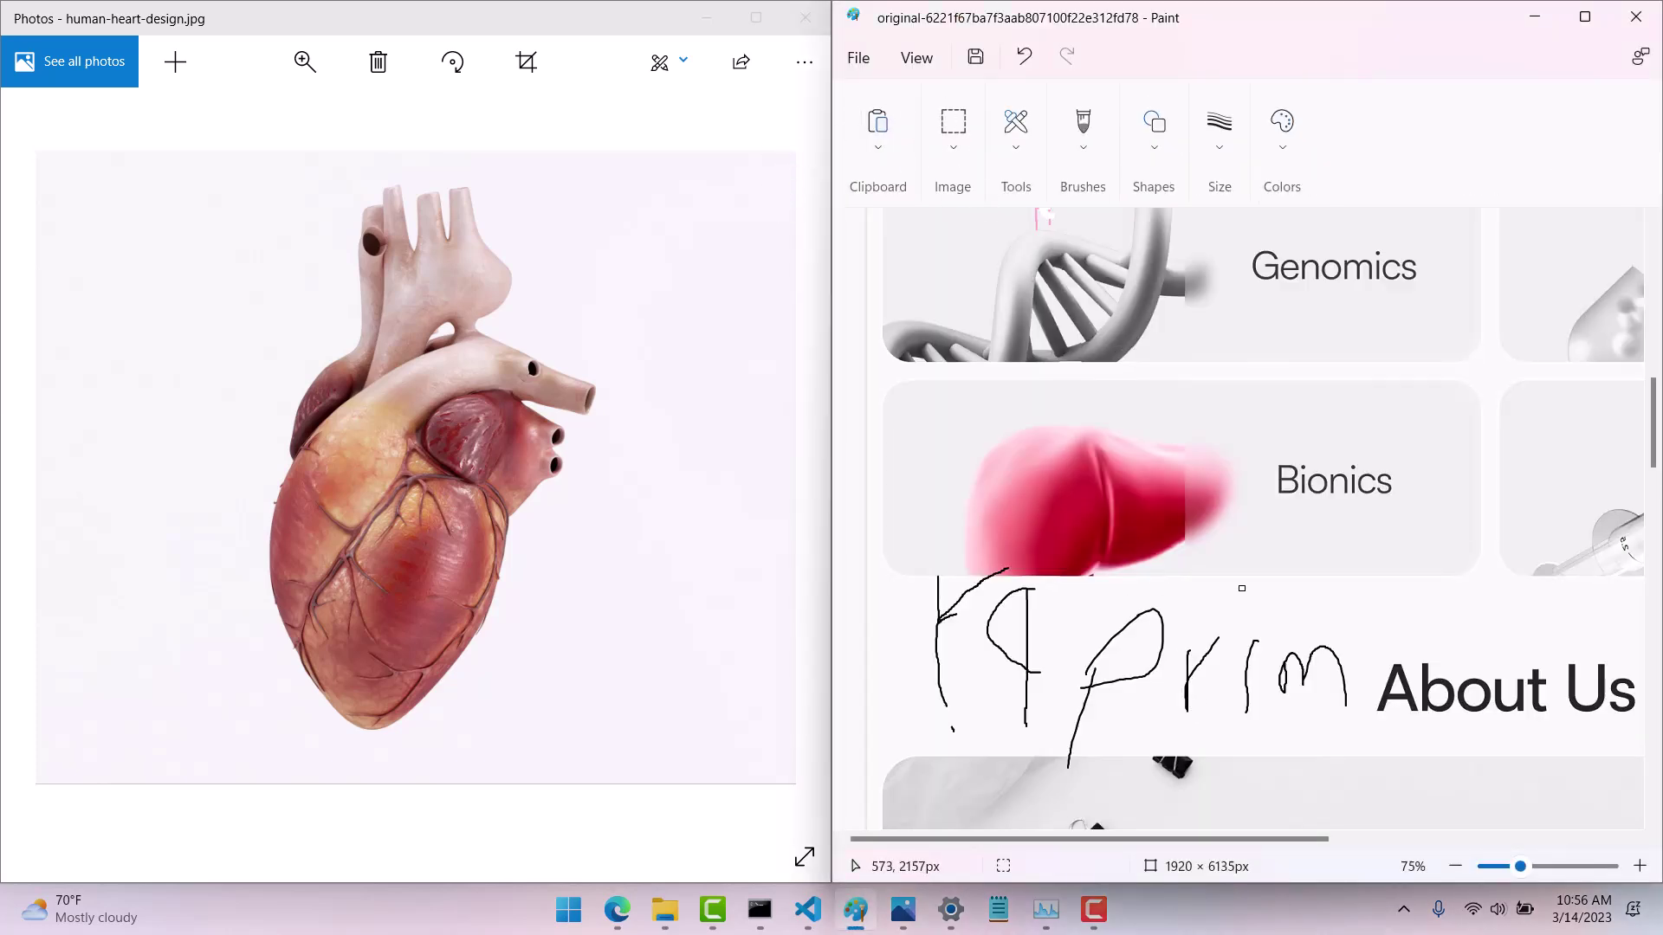
pyautogui.scroll(-10, 1152, 433)
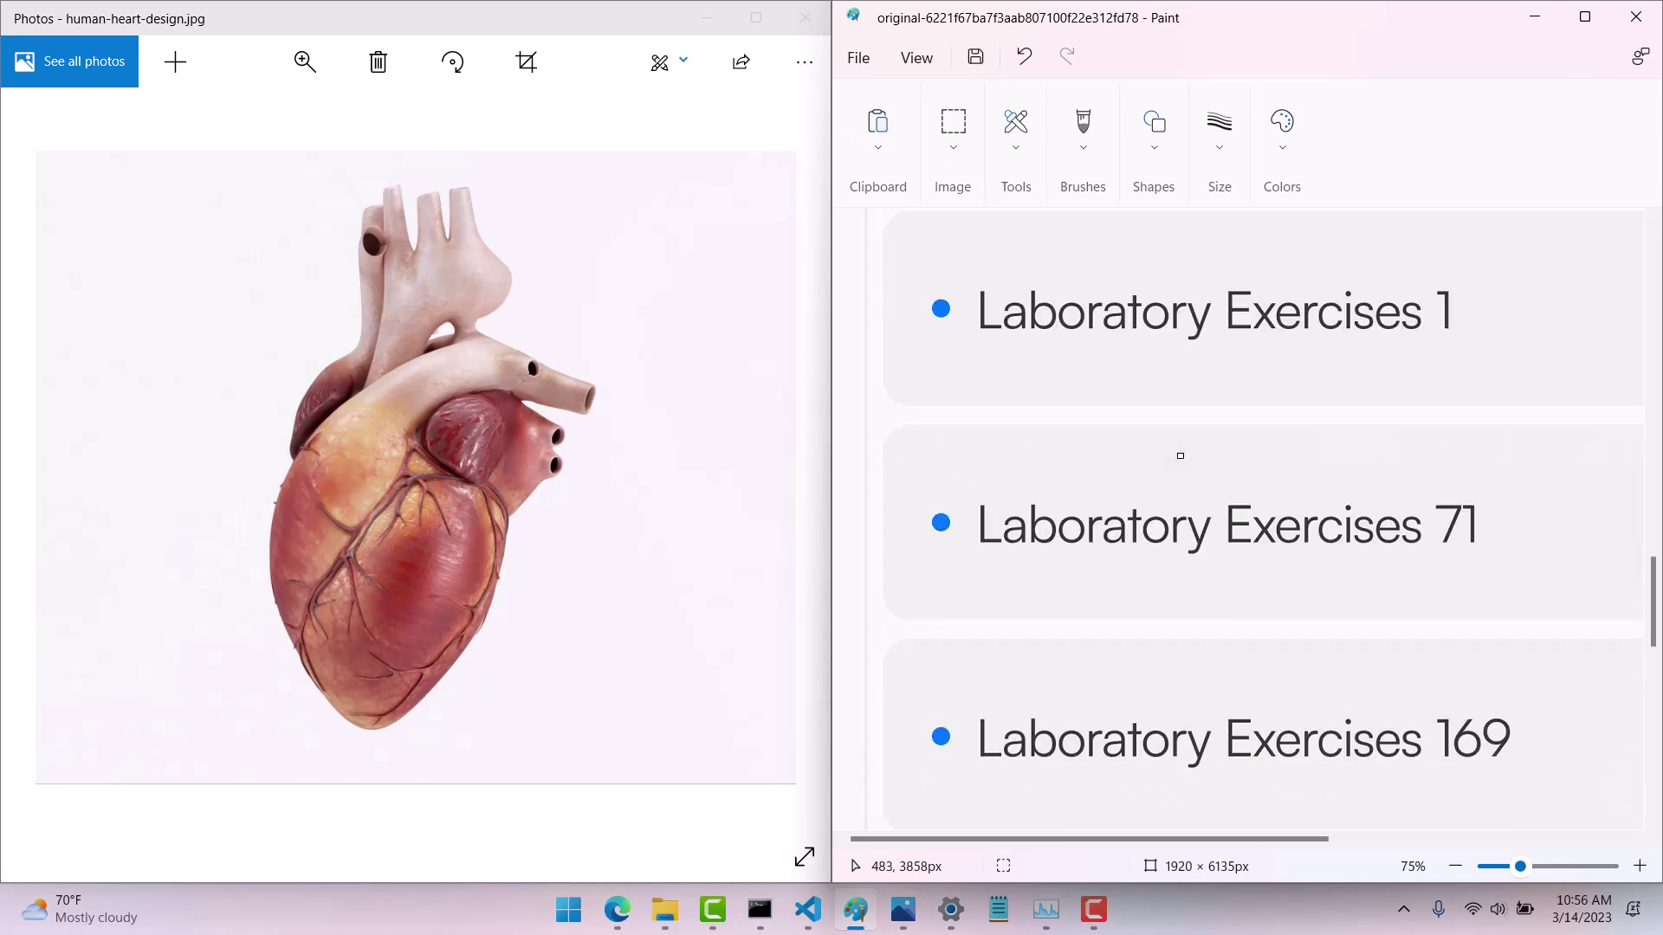
pyautogui.scroll(6, 1181, 455)
pyautogui.scroll(15, 1181, 455)
pyautogui.scroll(-2, 1180, 455)
pyautogui.scroll(-3, 1180, 453)
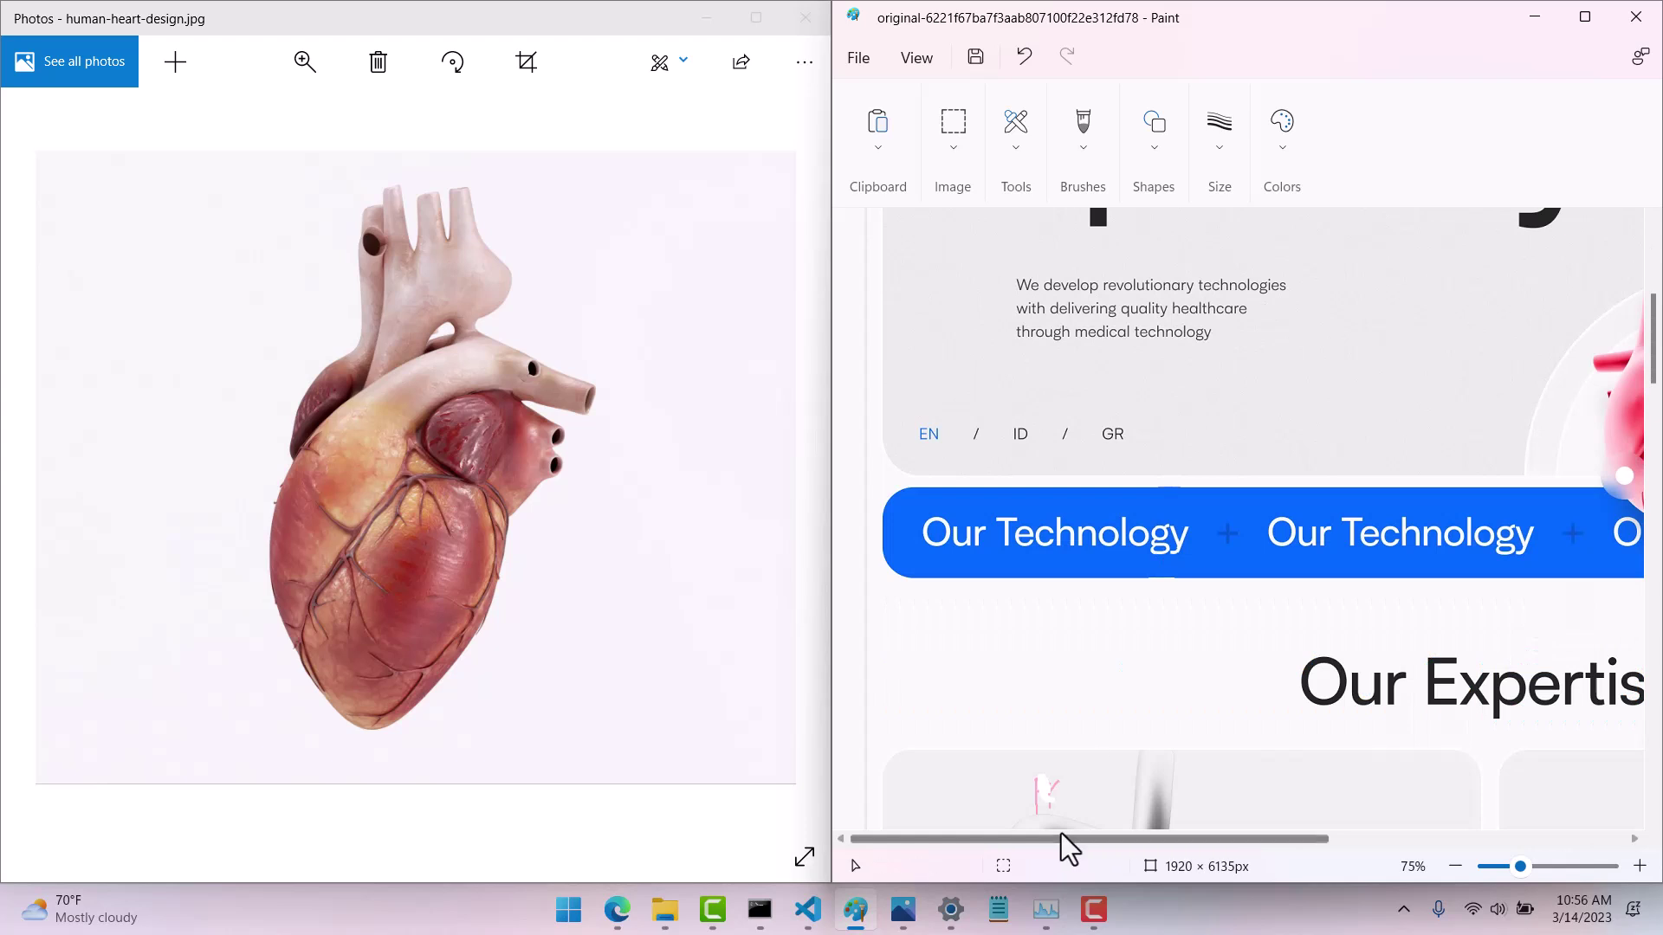
pyautogui.moveTo(1059, 839)
pyautogui.mouseDown()
pyautogui.moveTo(1261, 805)
pyautogui.moveTo(1280, 760)
pyautogui.mouseUp()
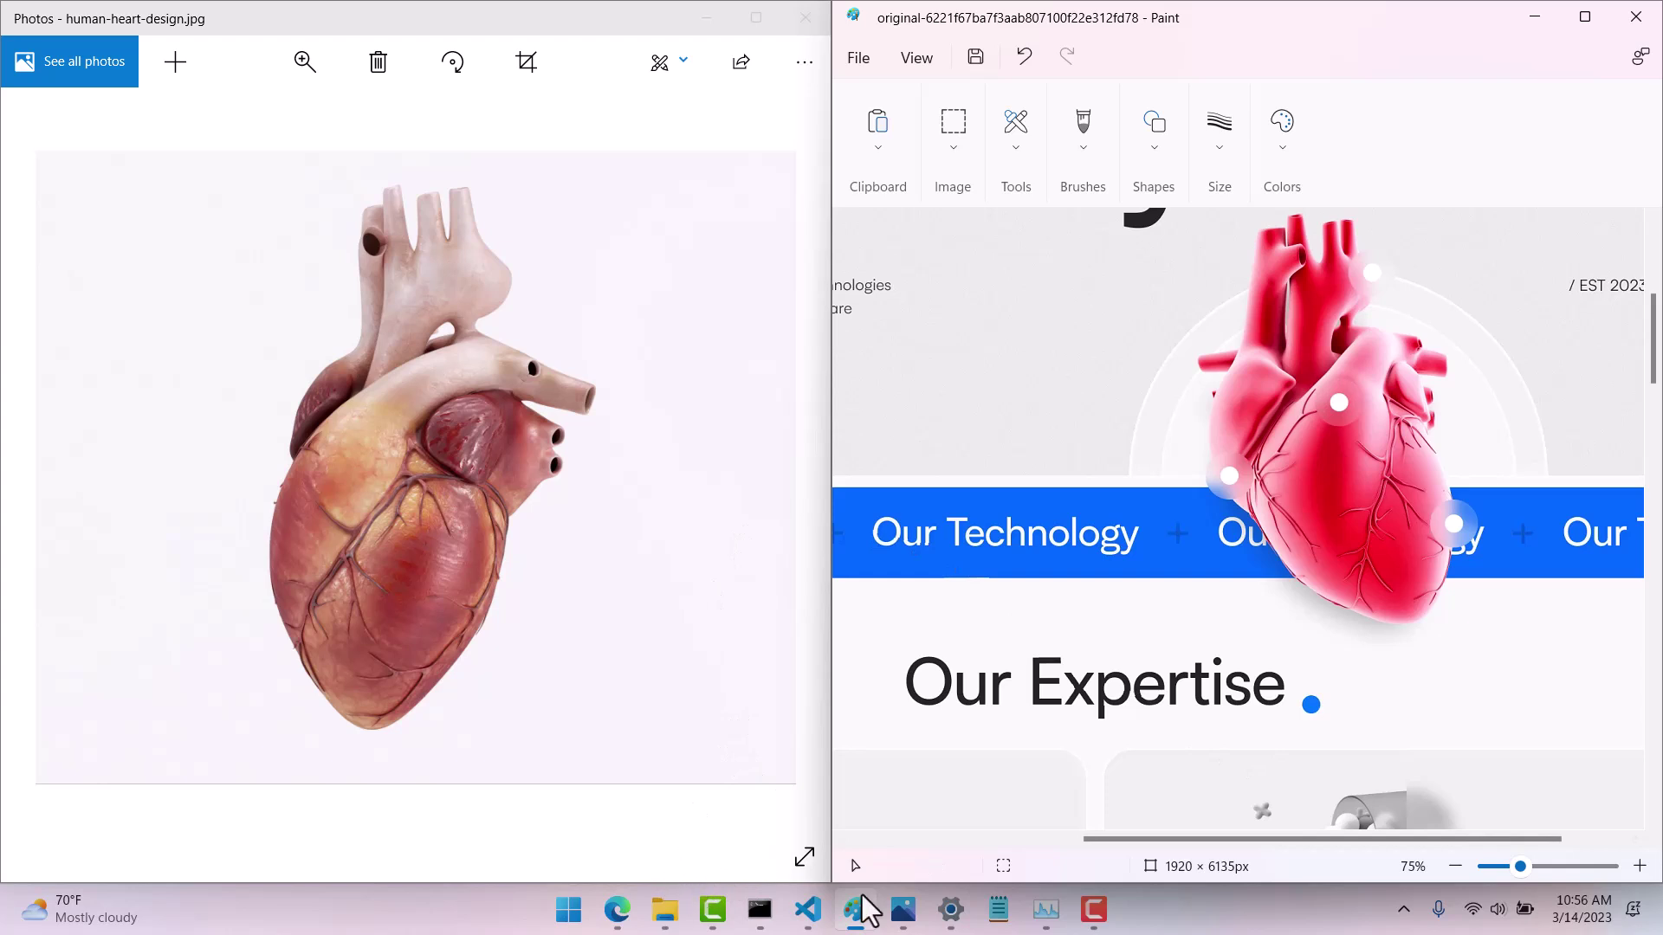
pyautogui.click(1098, 914)
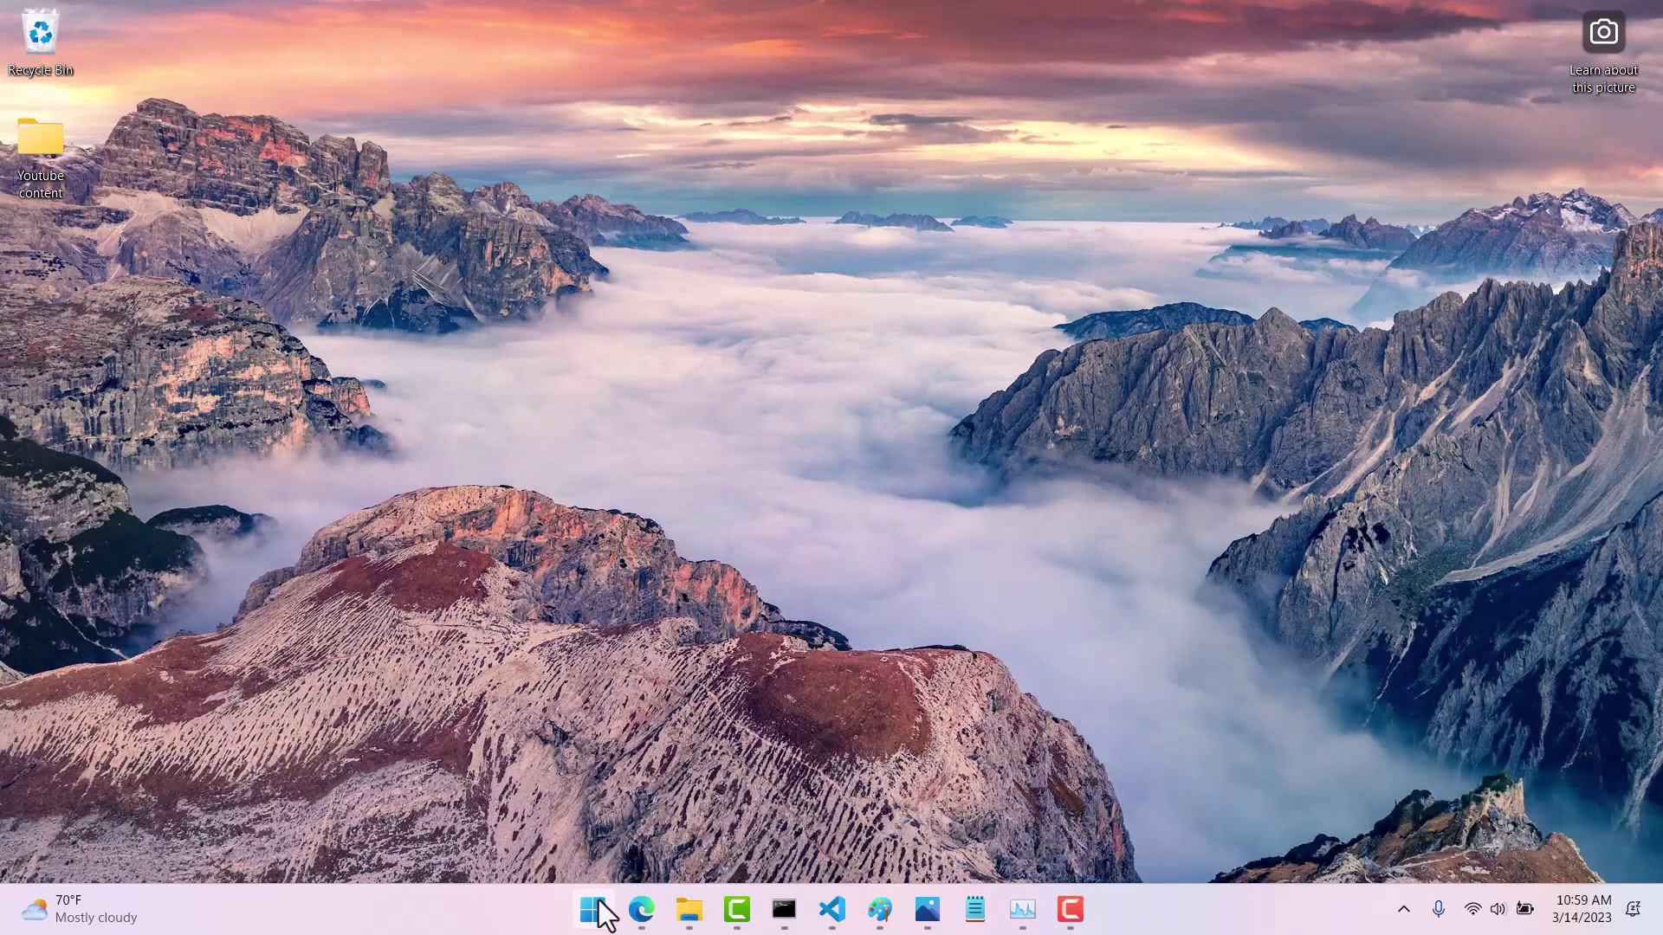
# Step: Open the Background page of the Personalization settings
pyautogui.click(598, 910)
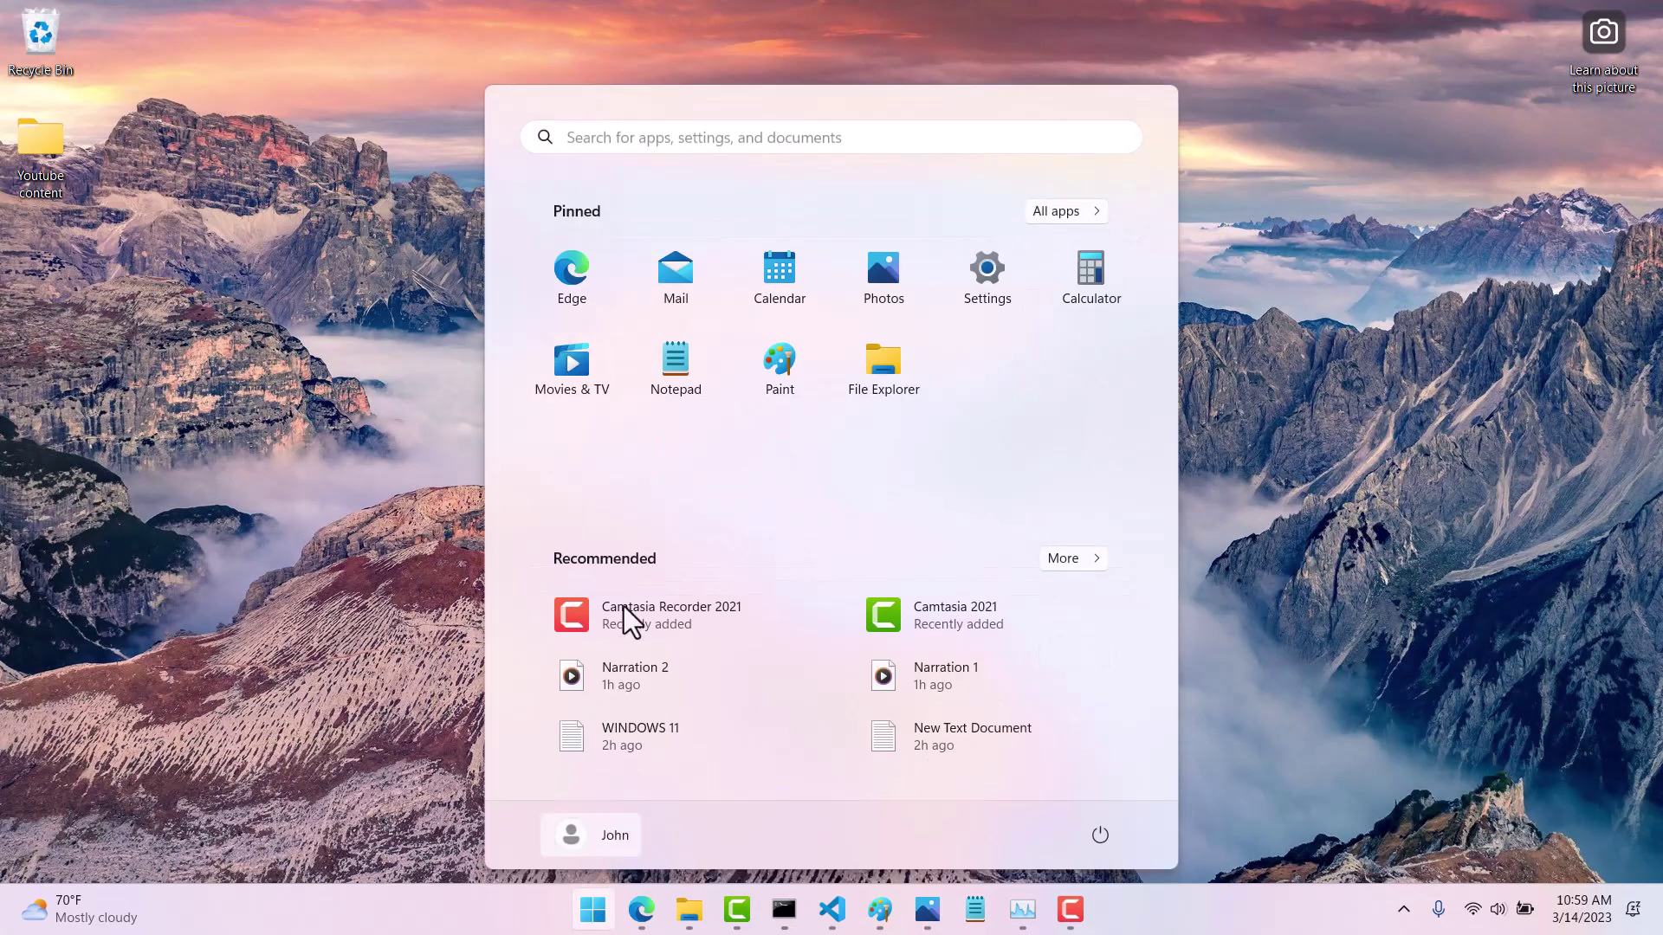
pyautogui.click(968, 295)
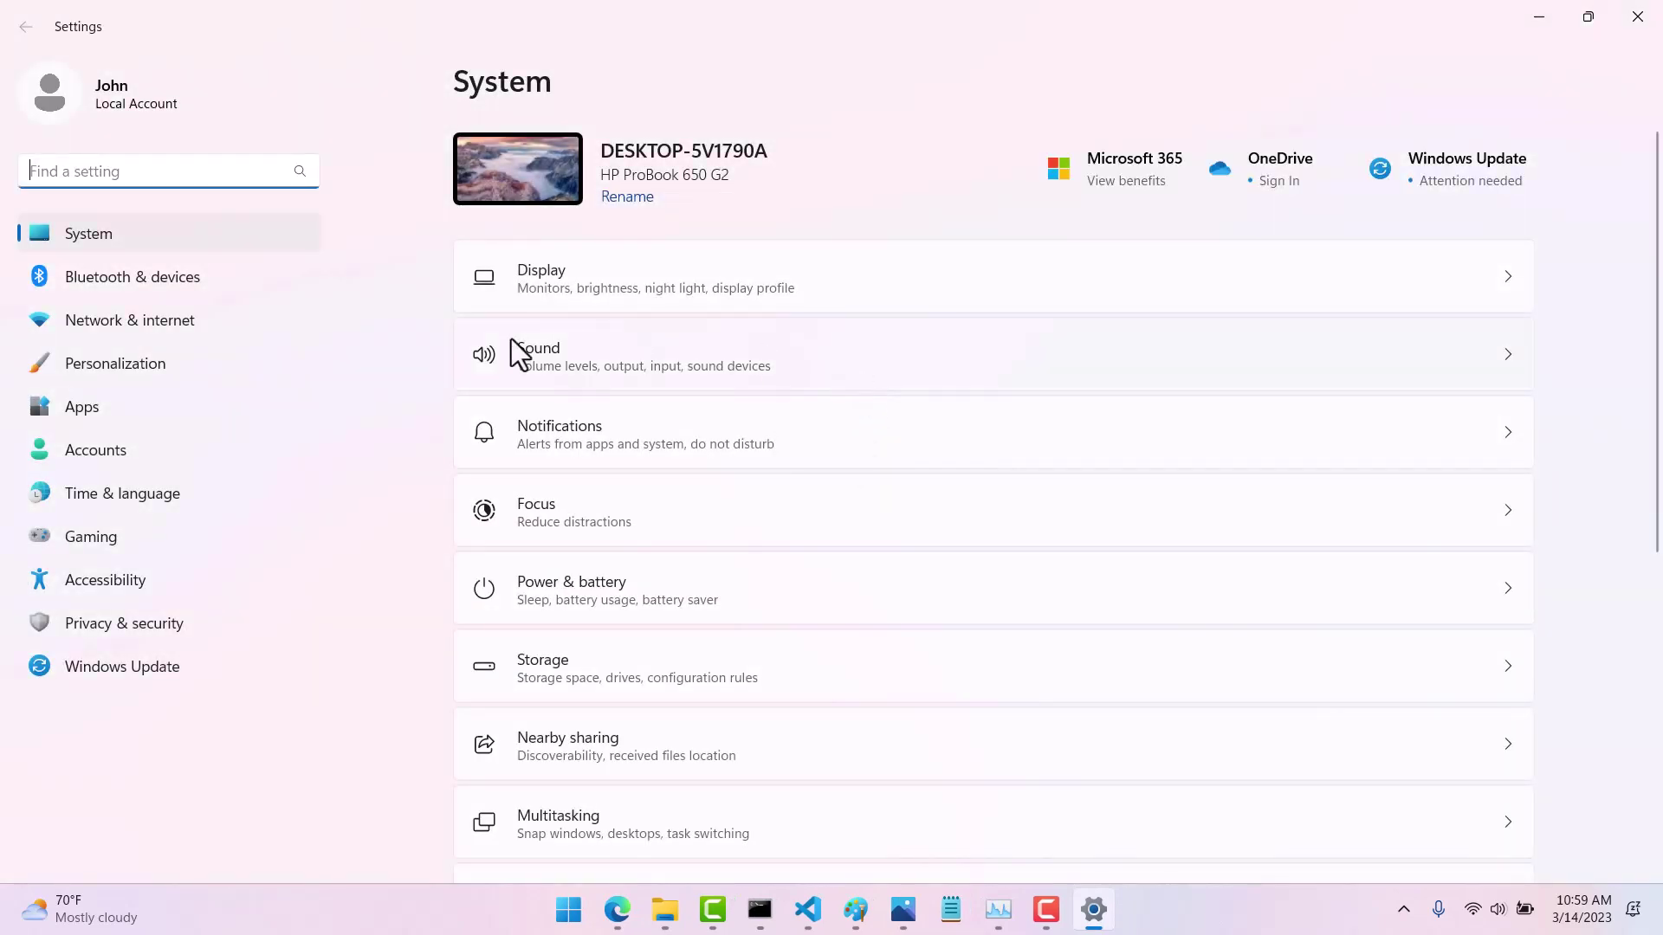
pyautogui.click(126, 364)
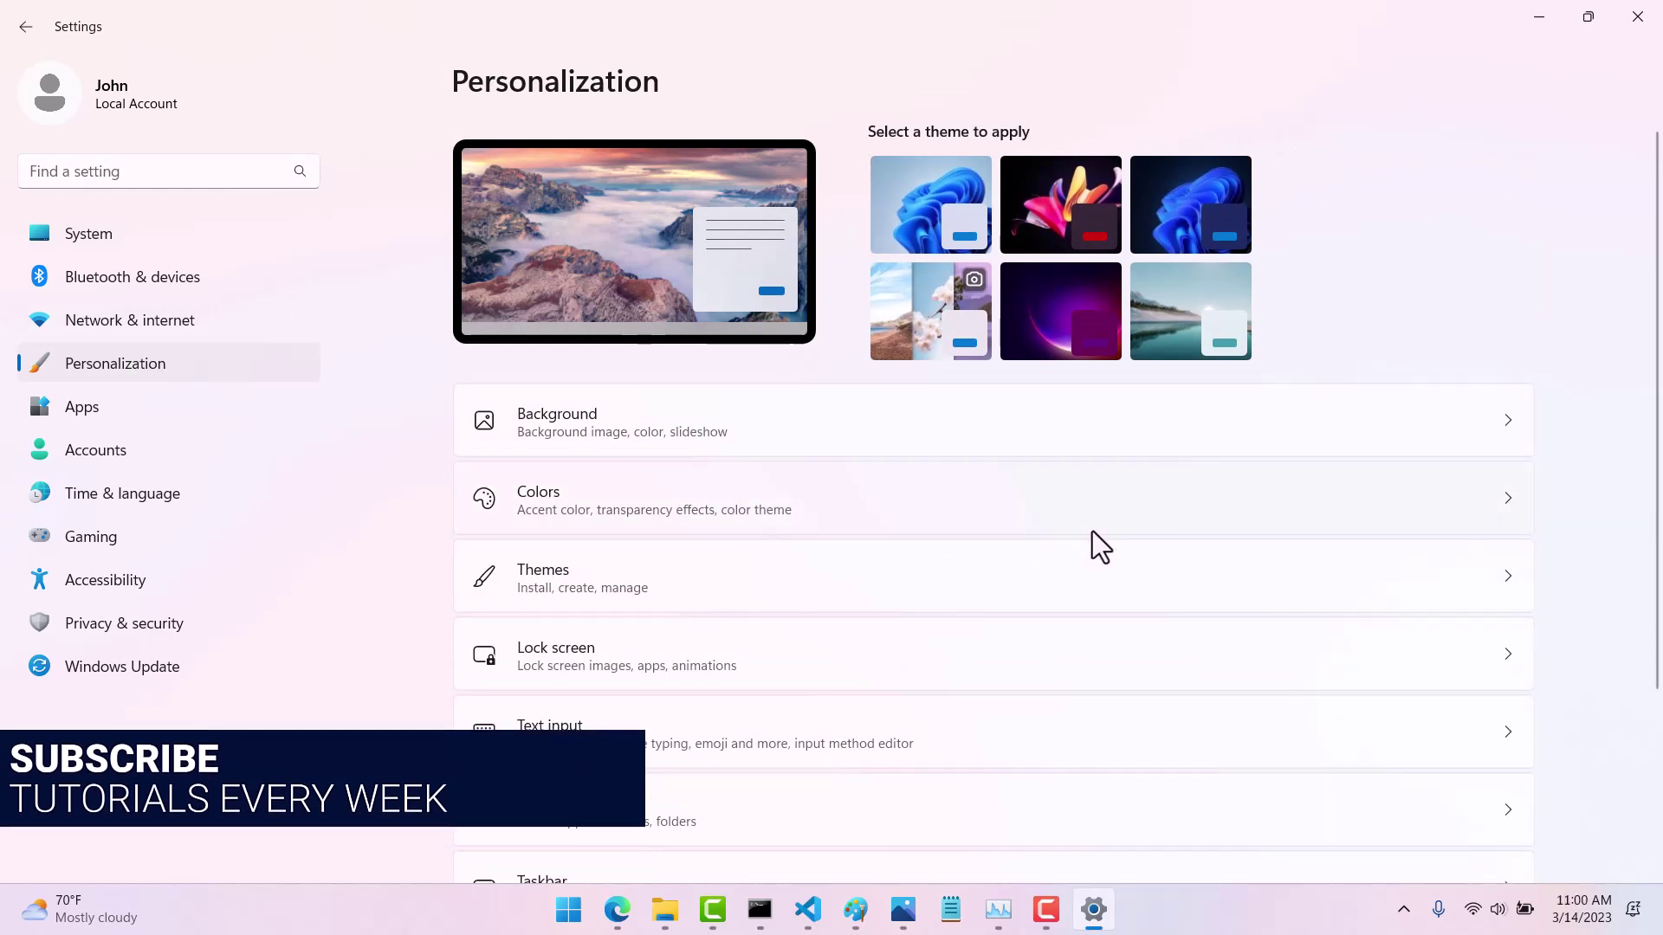
pyautogui.click(1509, 435)
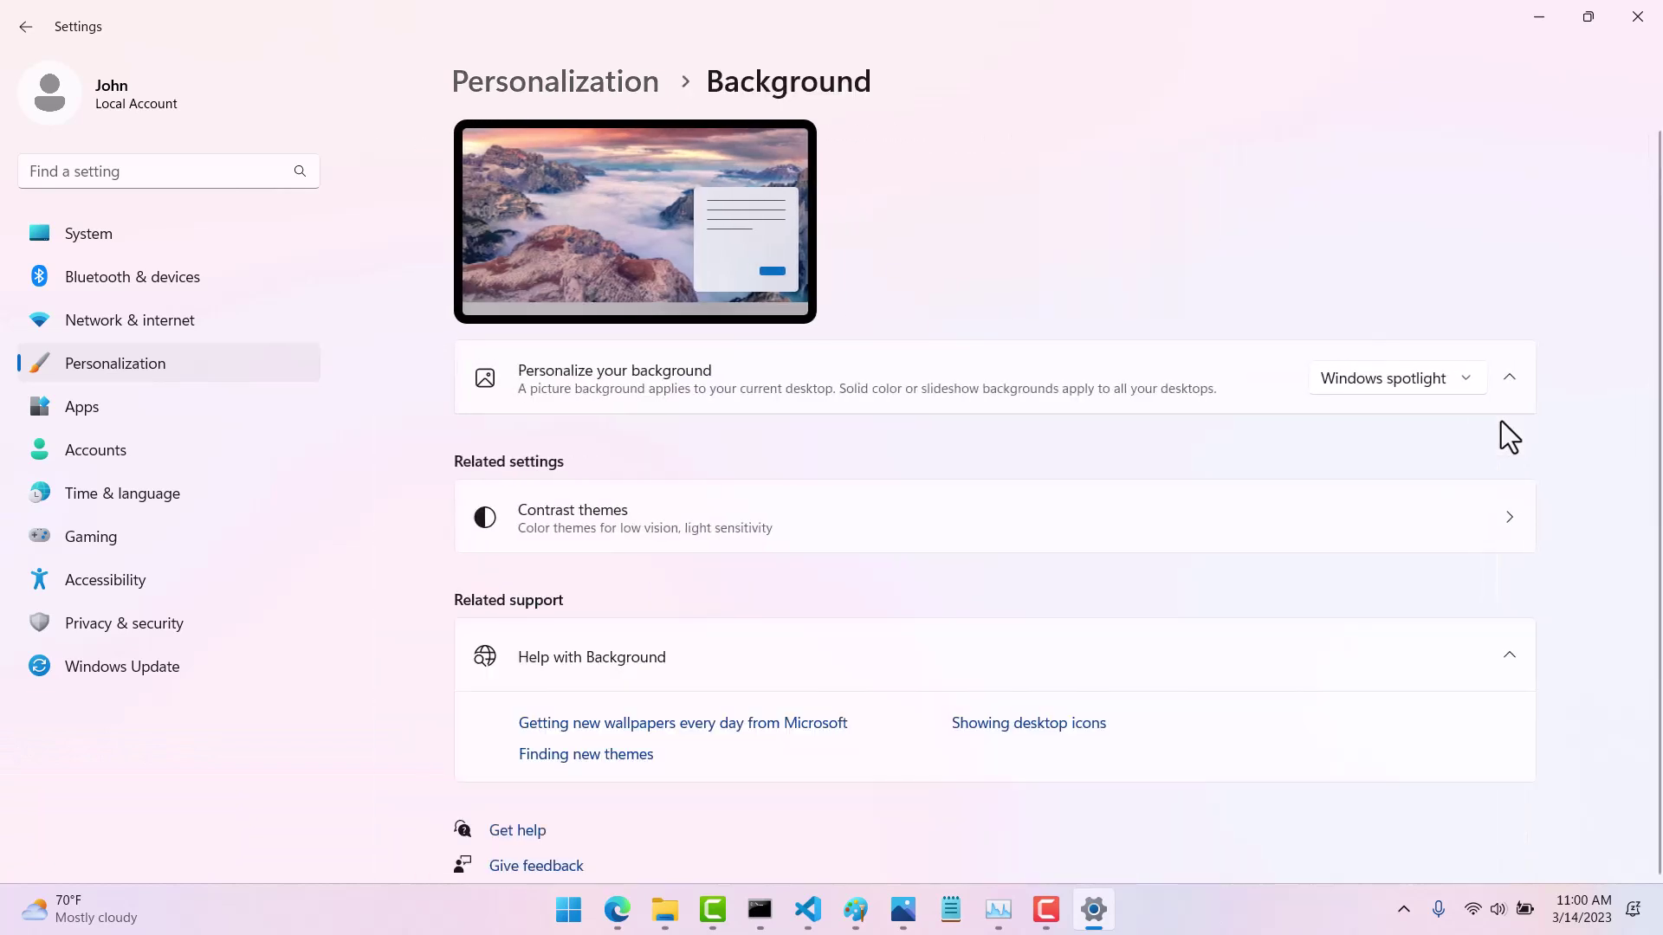
# Step: Choose Windows spotlight as the desktop background type and minimize Settings
pyautogui.click(1466, 378)
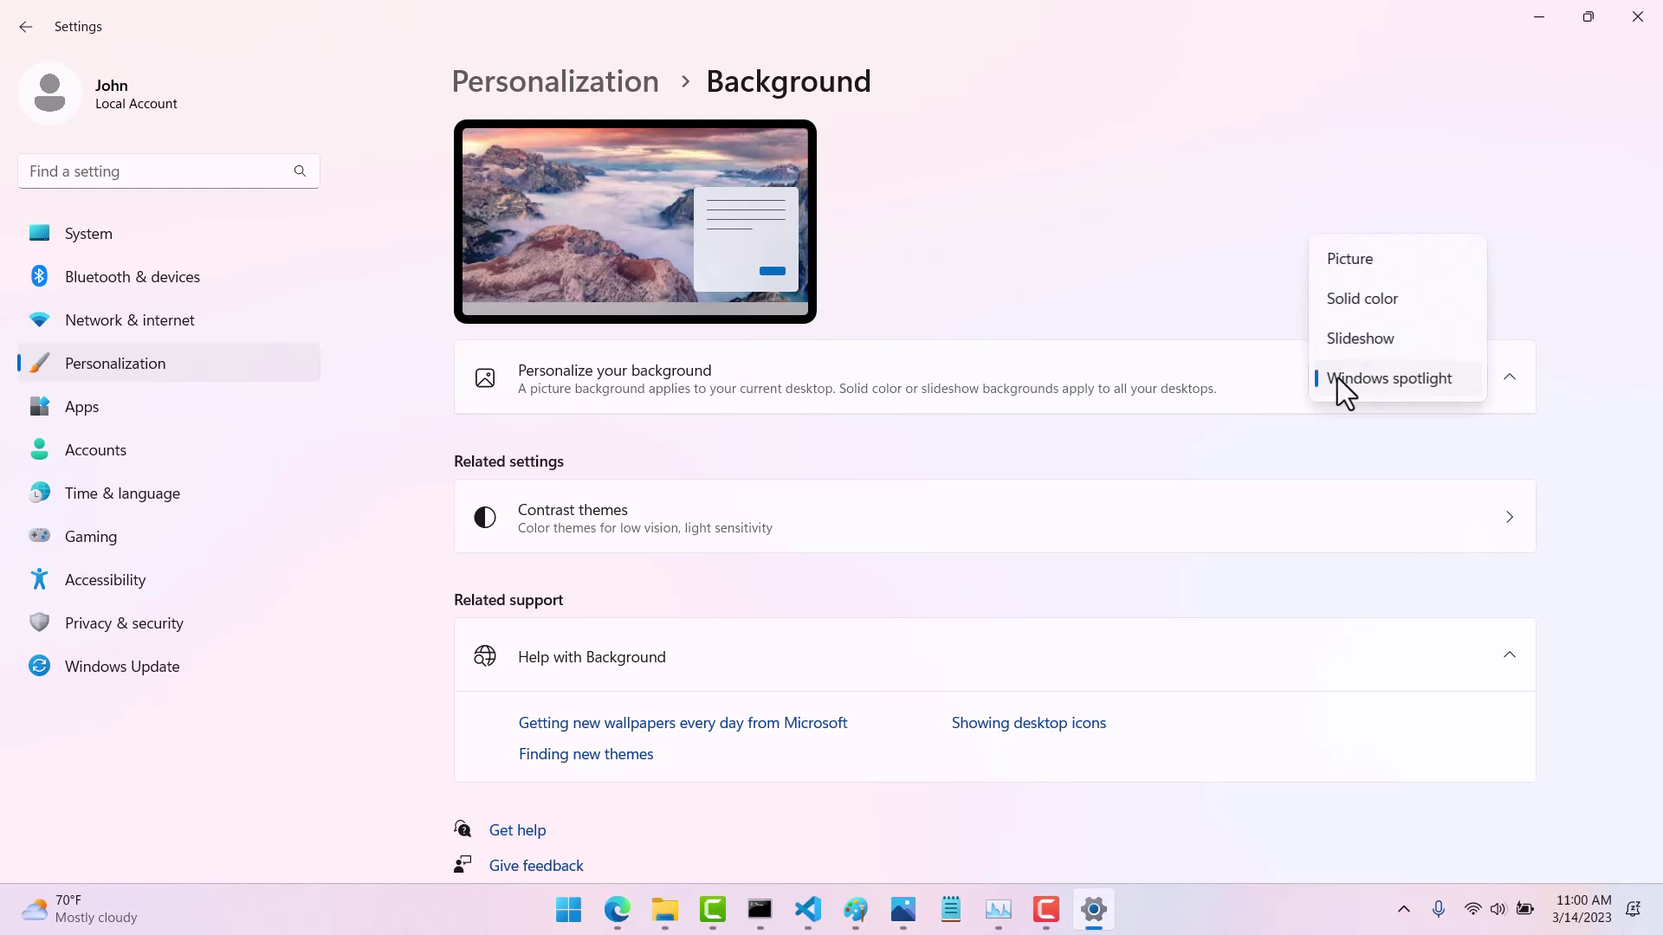
pyautogui.click(1388, 380)
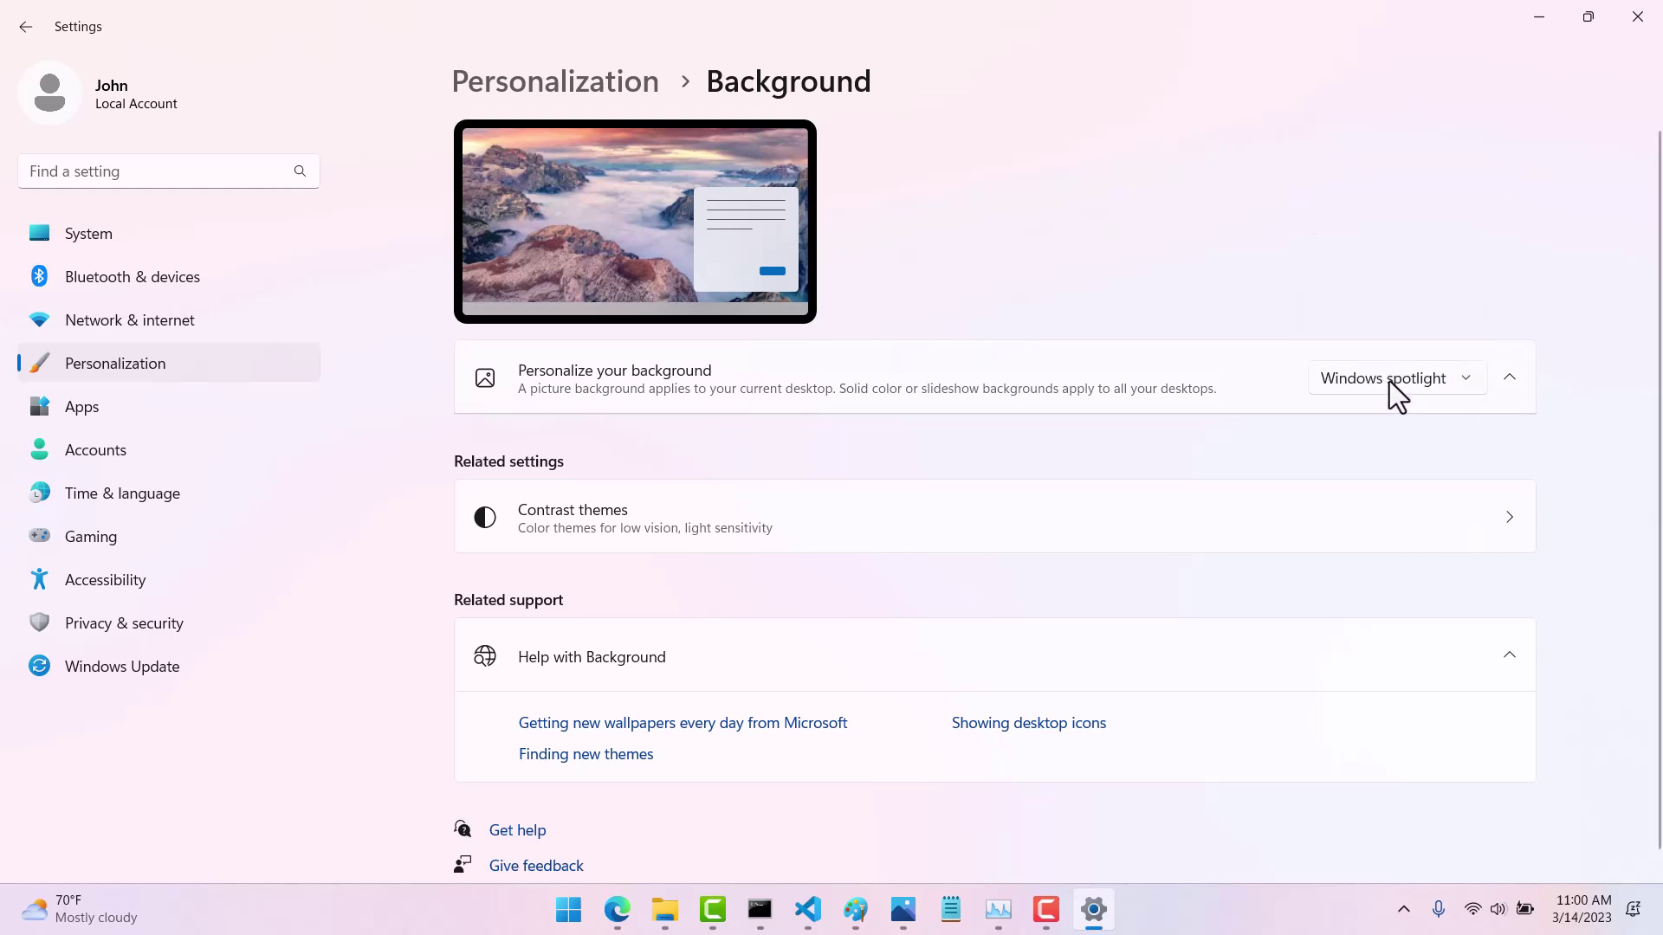
pyautogui.click(1527, 24)
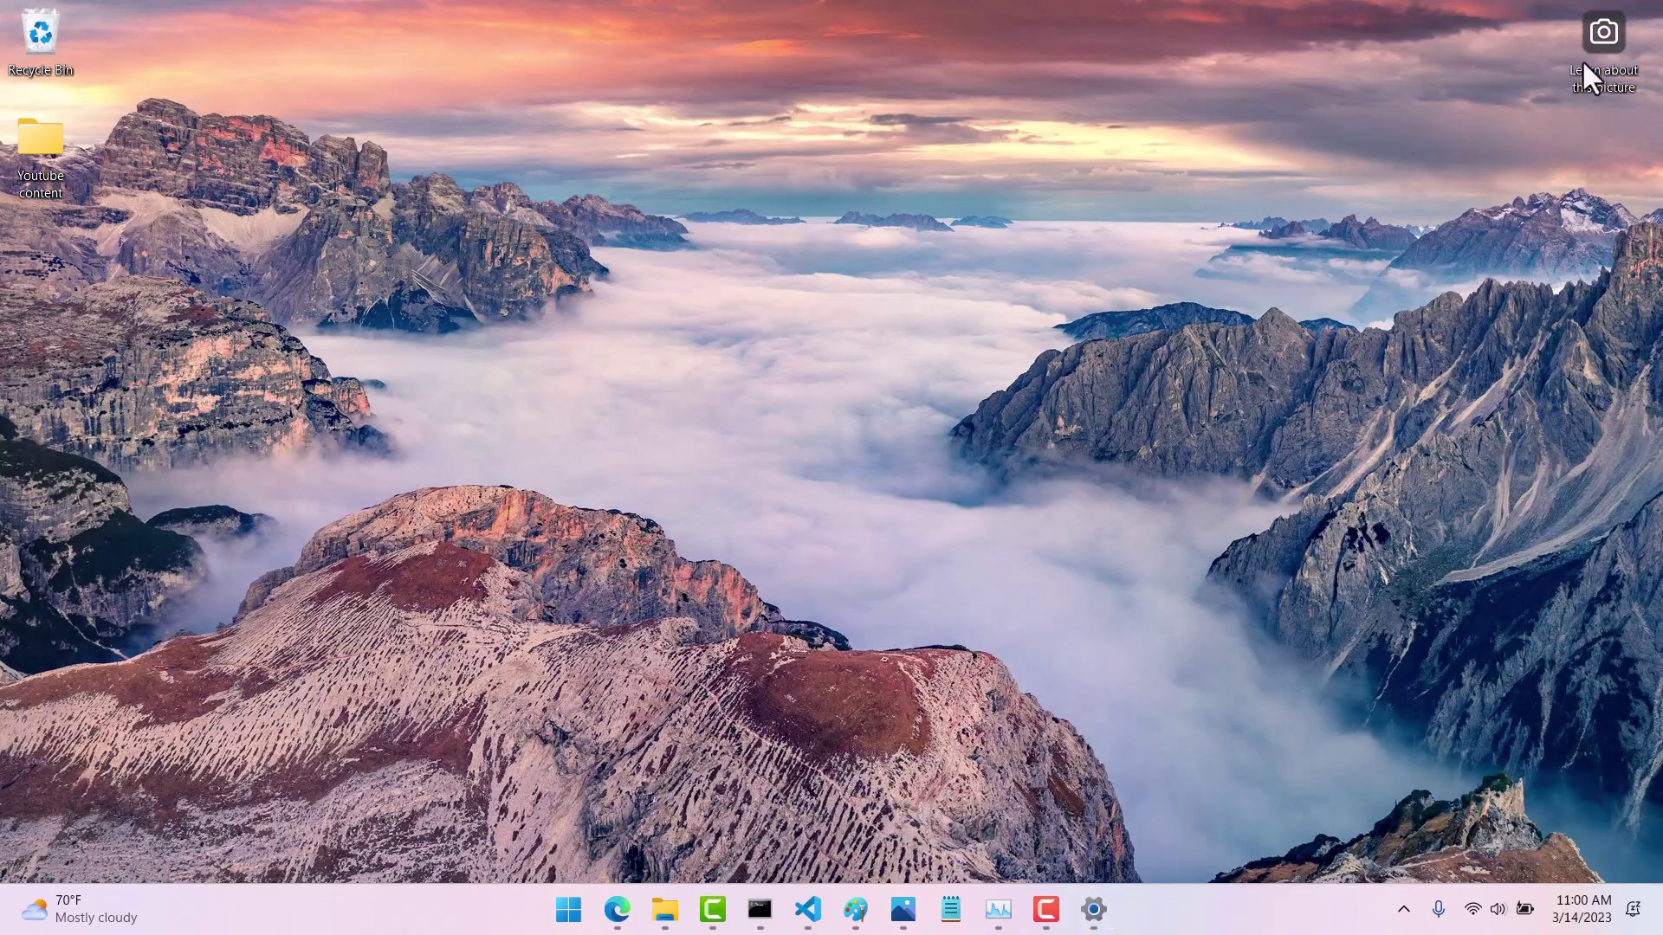
# Step: Switch the Windows spotlight desktop background to the next picture twice
pyautogui.rightClick(1596, 41)
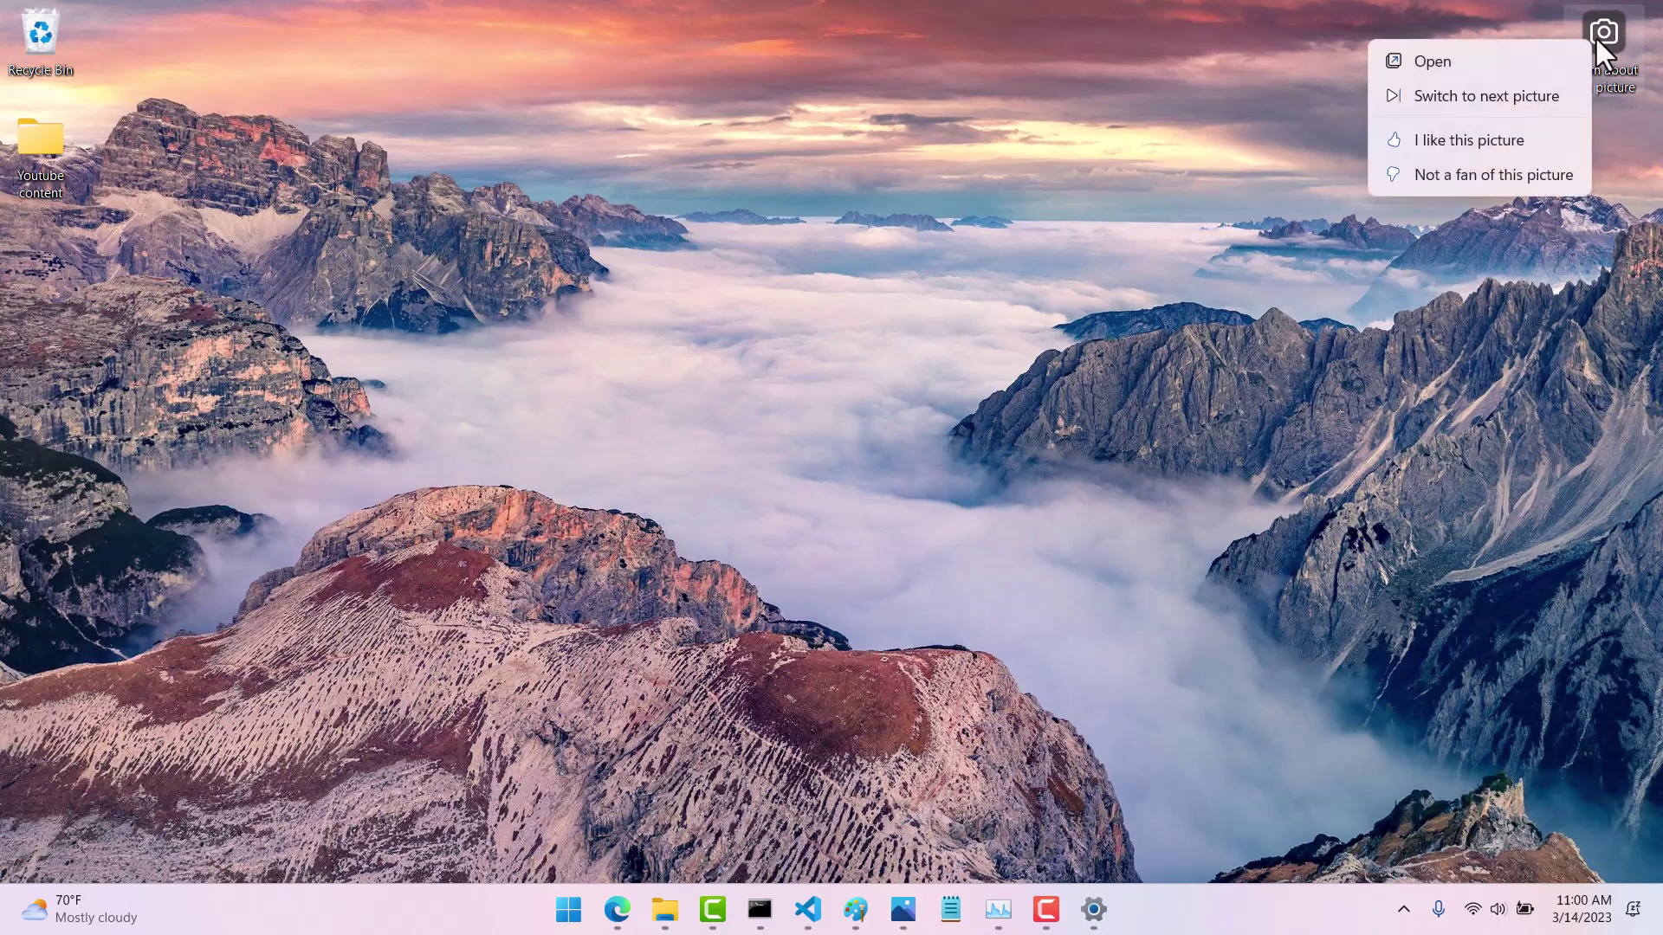
pyautogui.click(1391, 95)
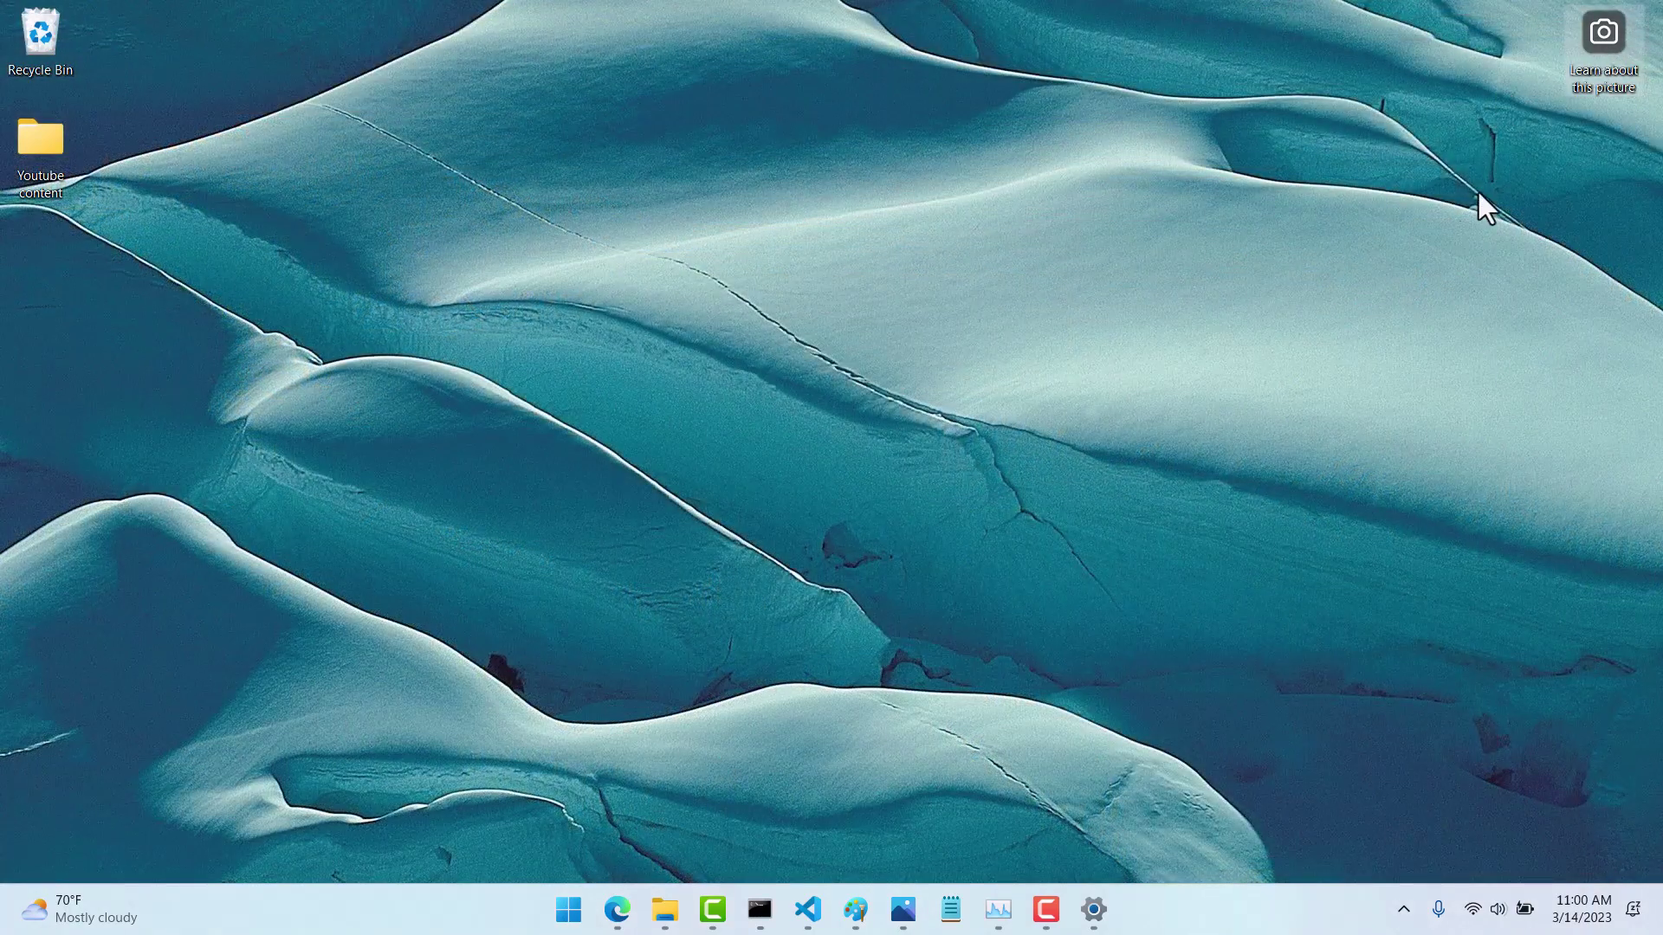
pyautogui.rightClick(1609, 37)
pyautogui.click(1439, 95)
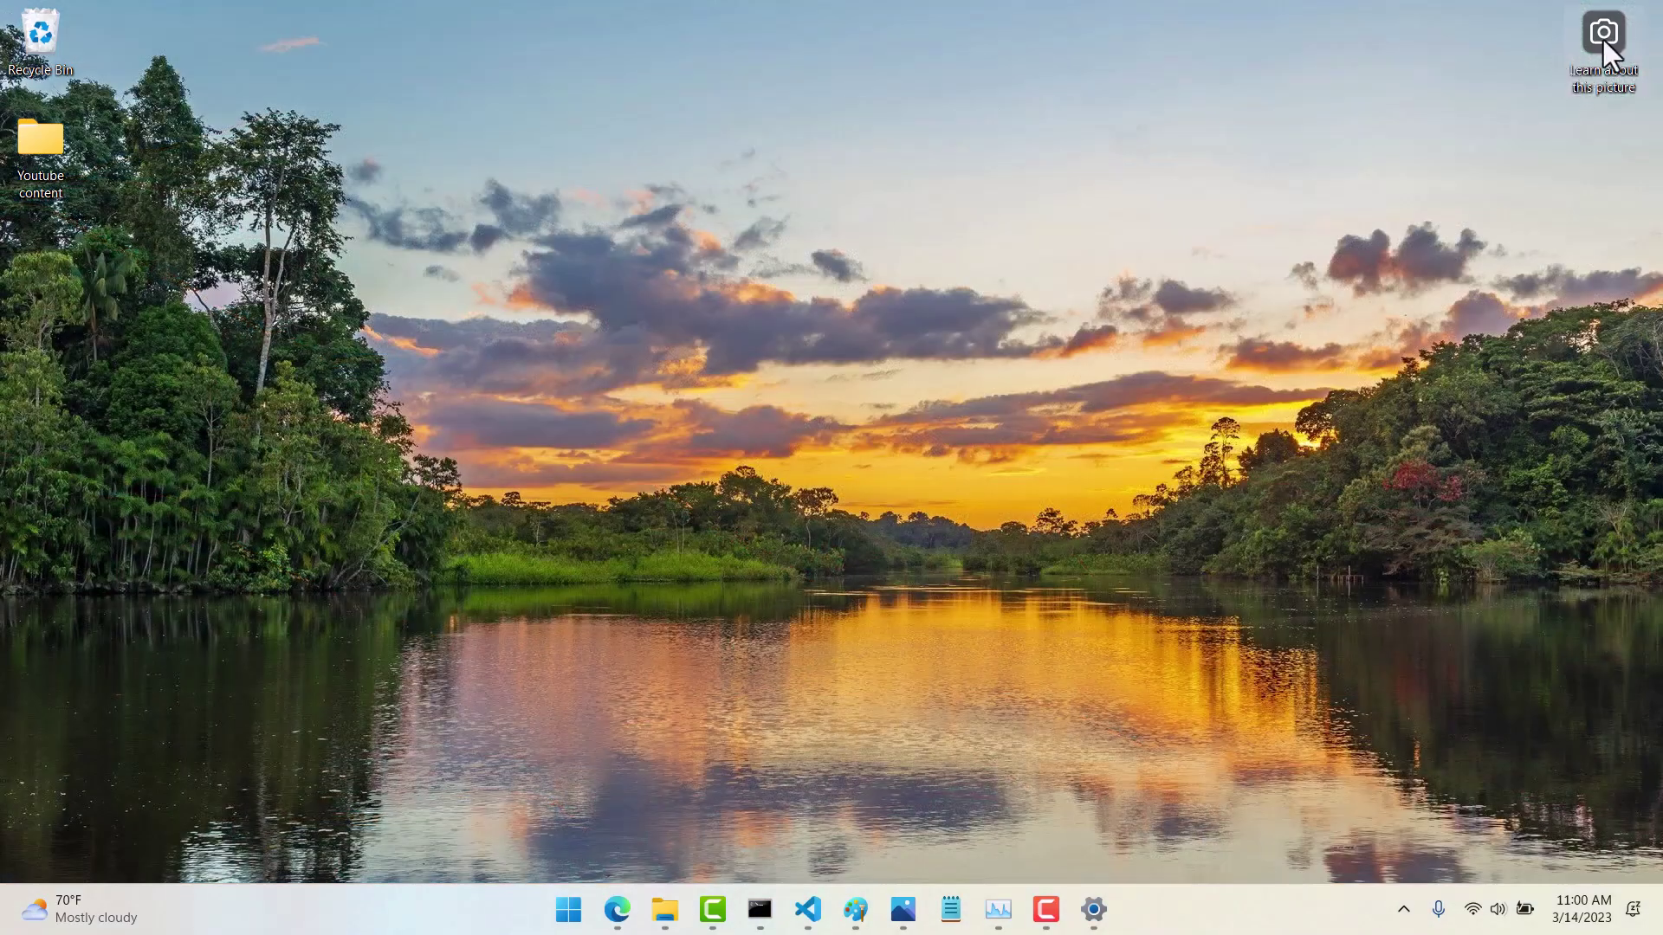
# Step: Switch the Windows spotlight desktop background to the next picture once more
pyautogui.rightClick(1603, 41)
pyautogui.click(1443, 99)
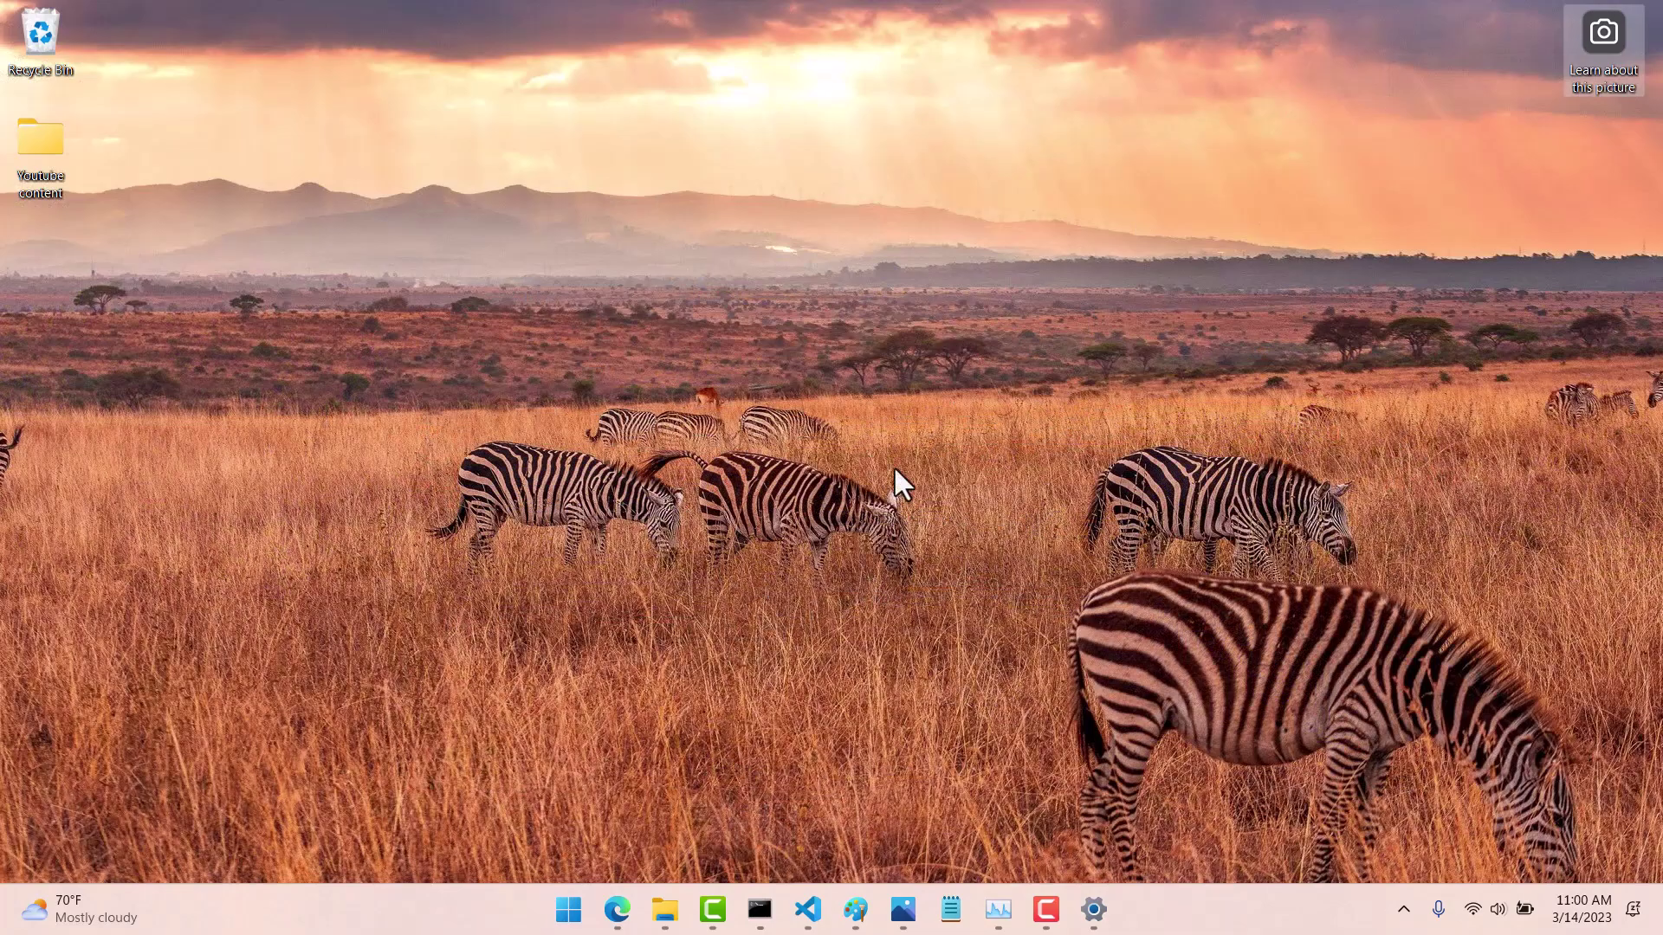
pyautogui.click(1047, 909)
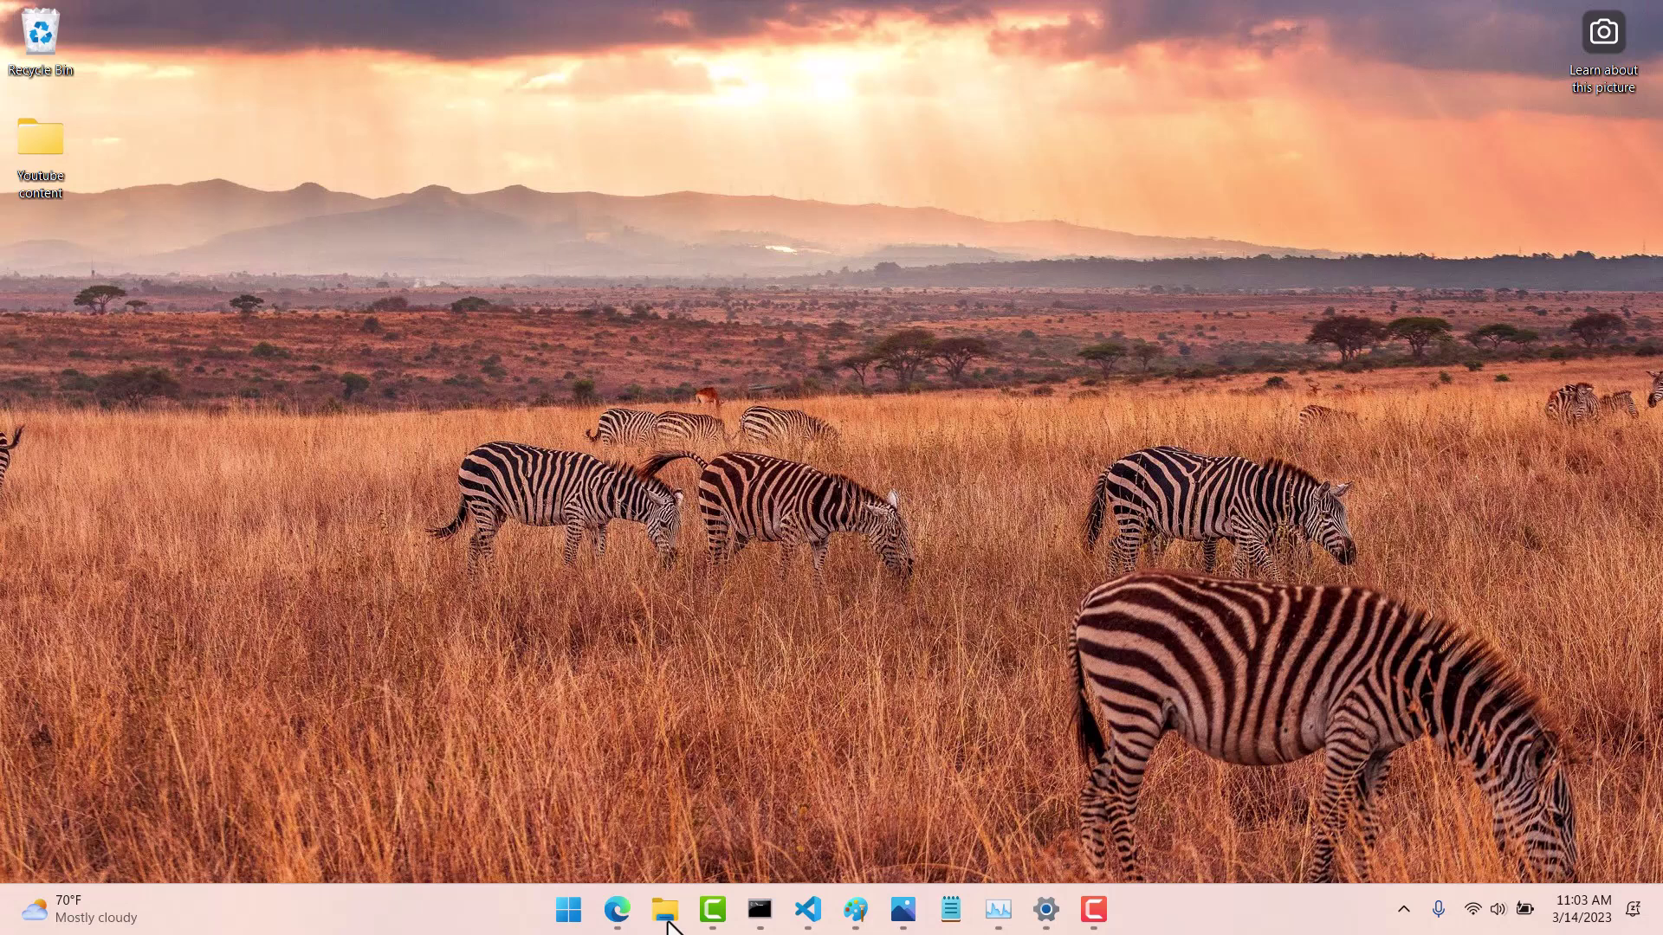
# Step: Open File Explorer in a maximized window and add two new tabs beside the This PC tab
pyautogui.press('super+e')
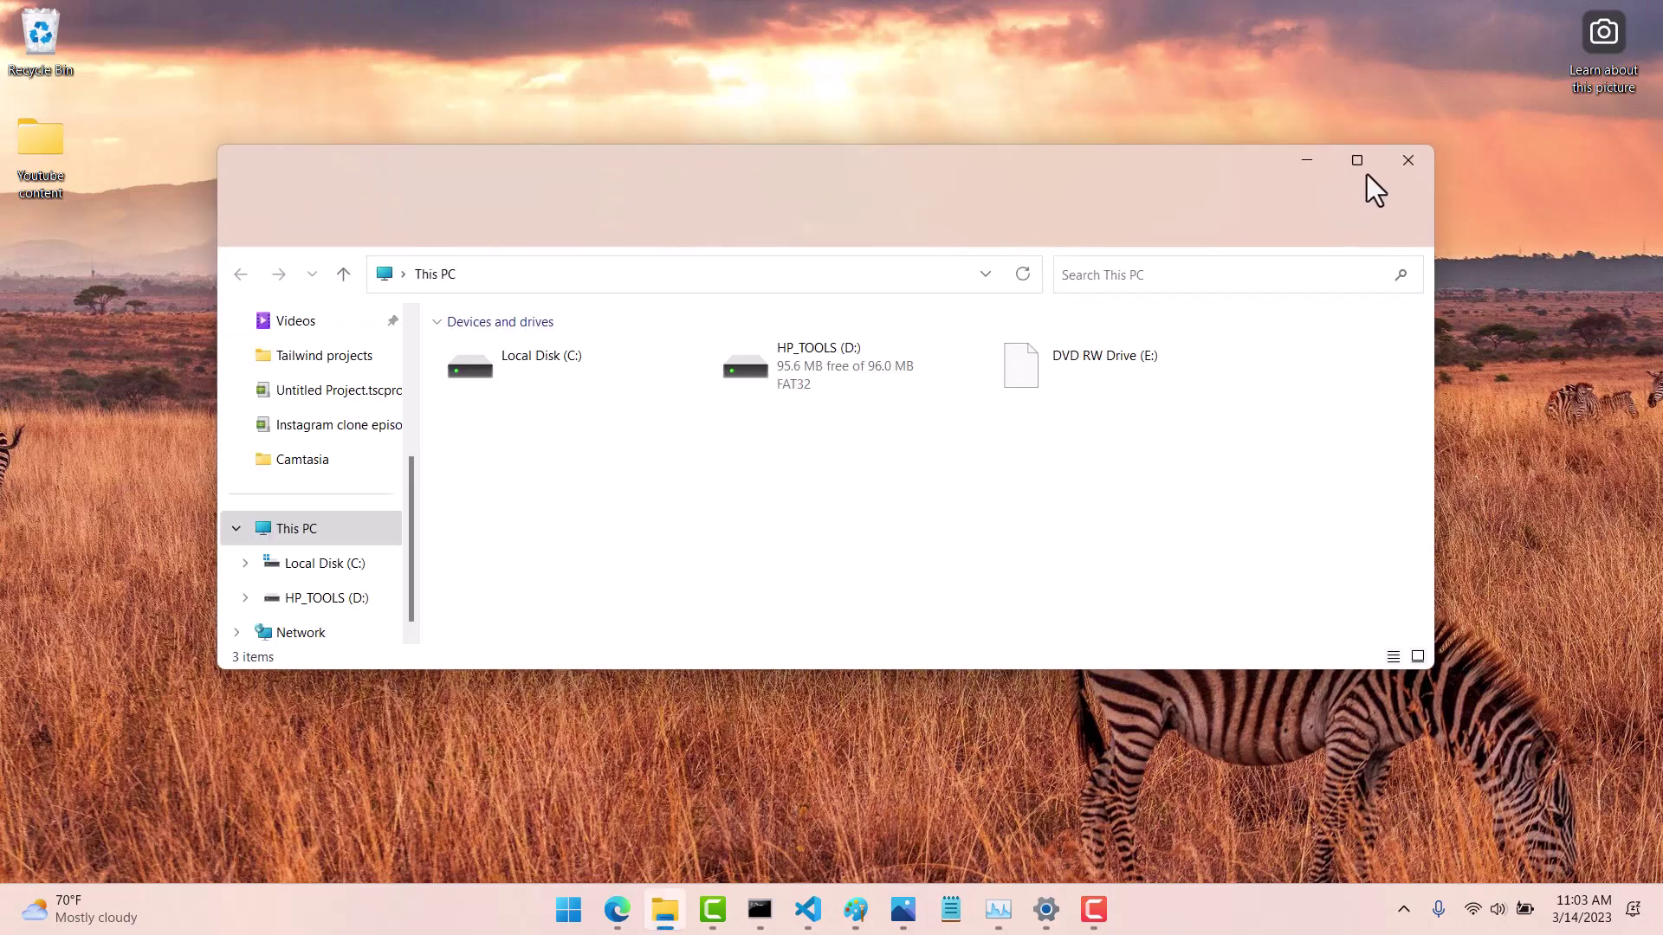
pyautogui.click(1358, 163)
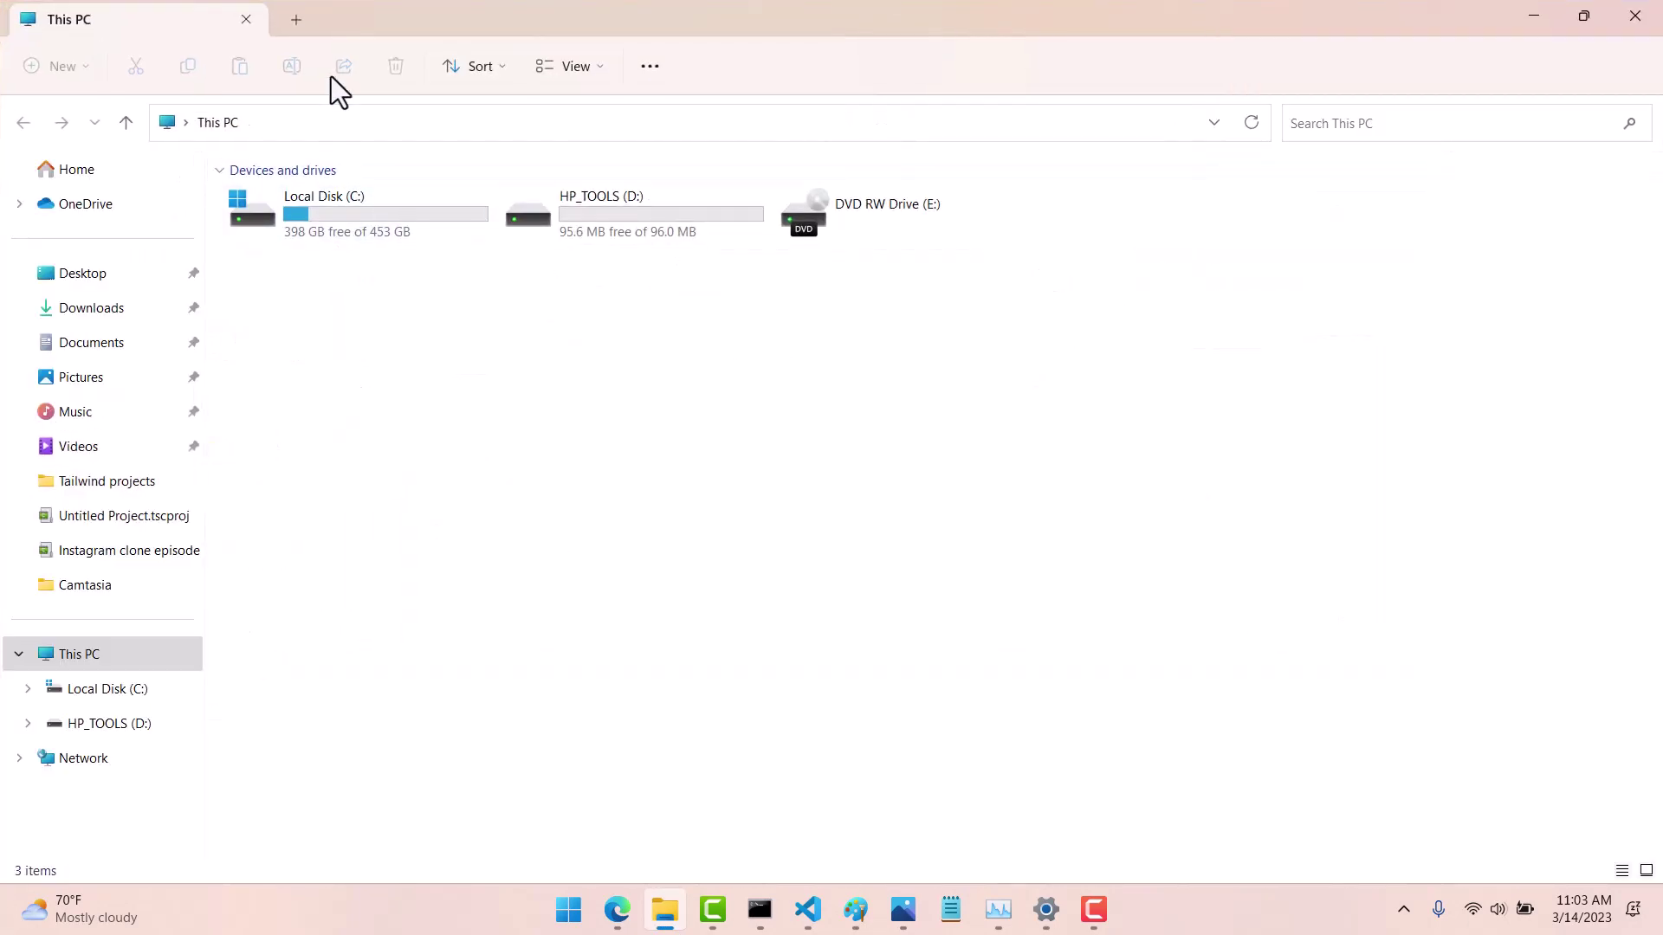
pyautogui.click(296, 21)
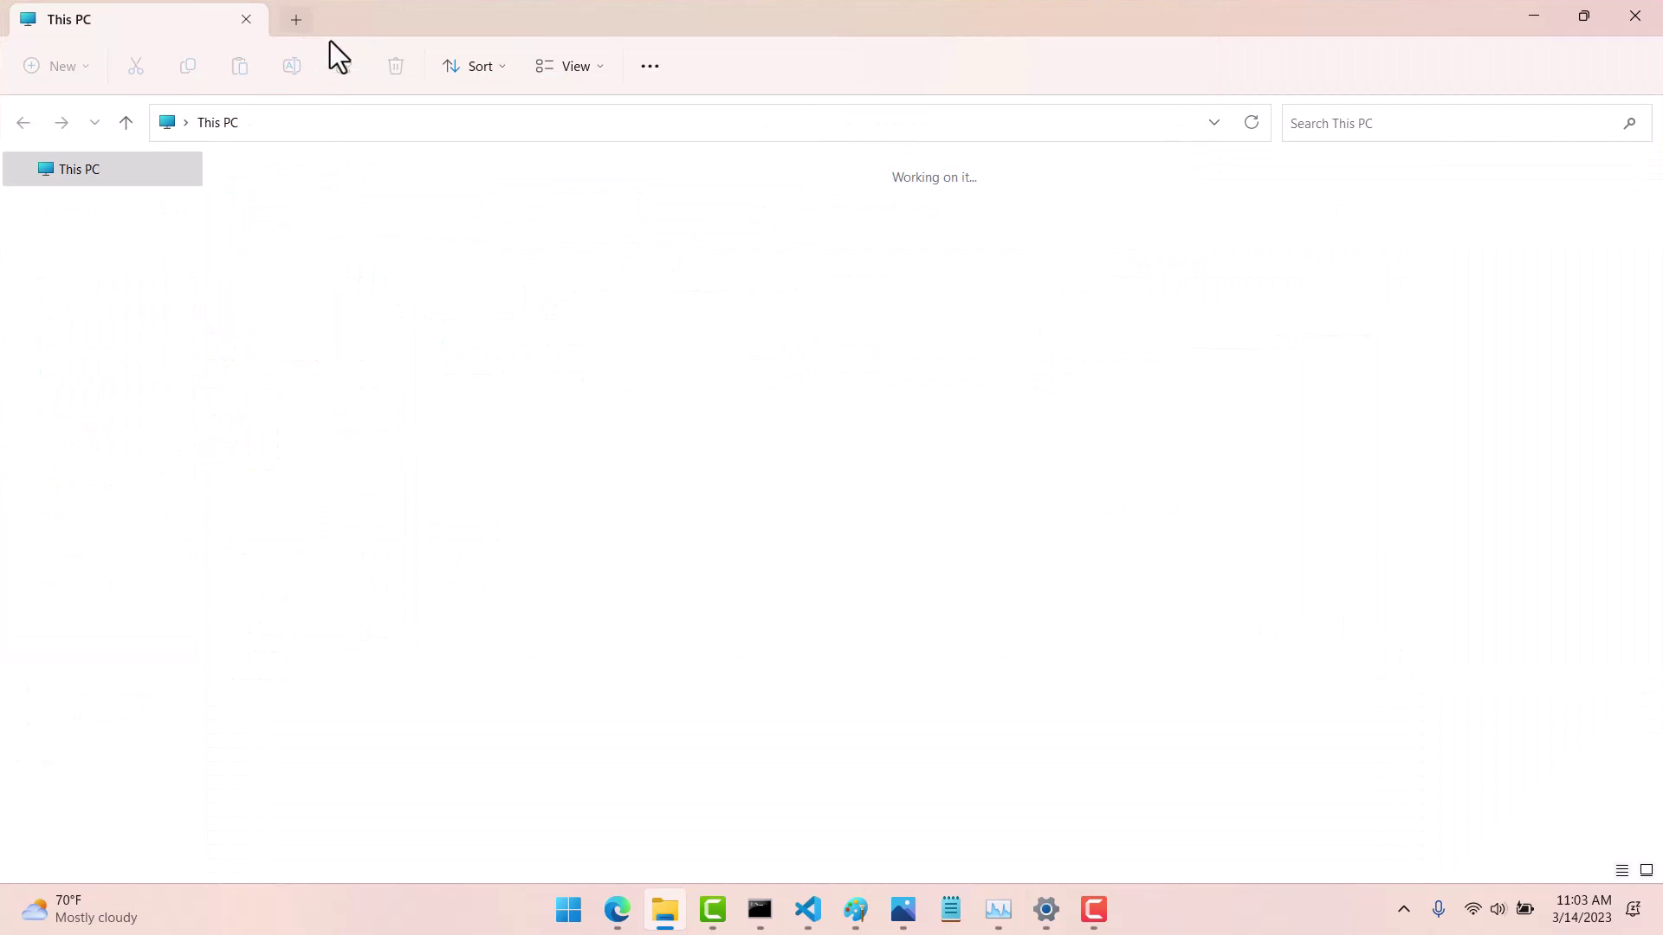
pyautogui.click(552, 21)
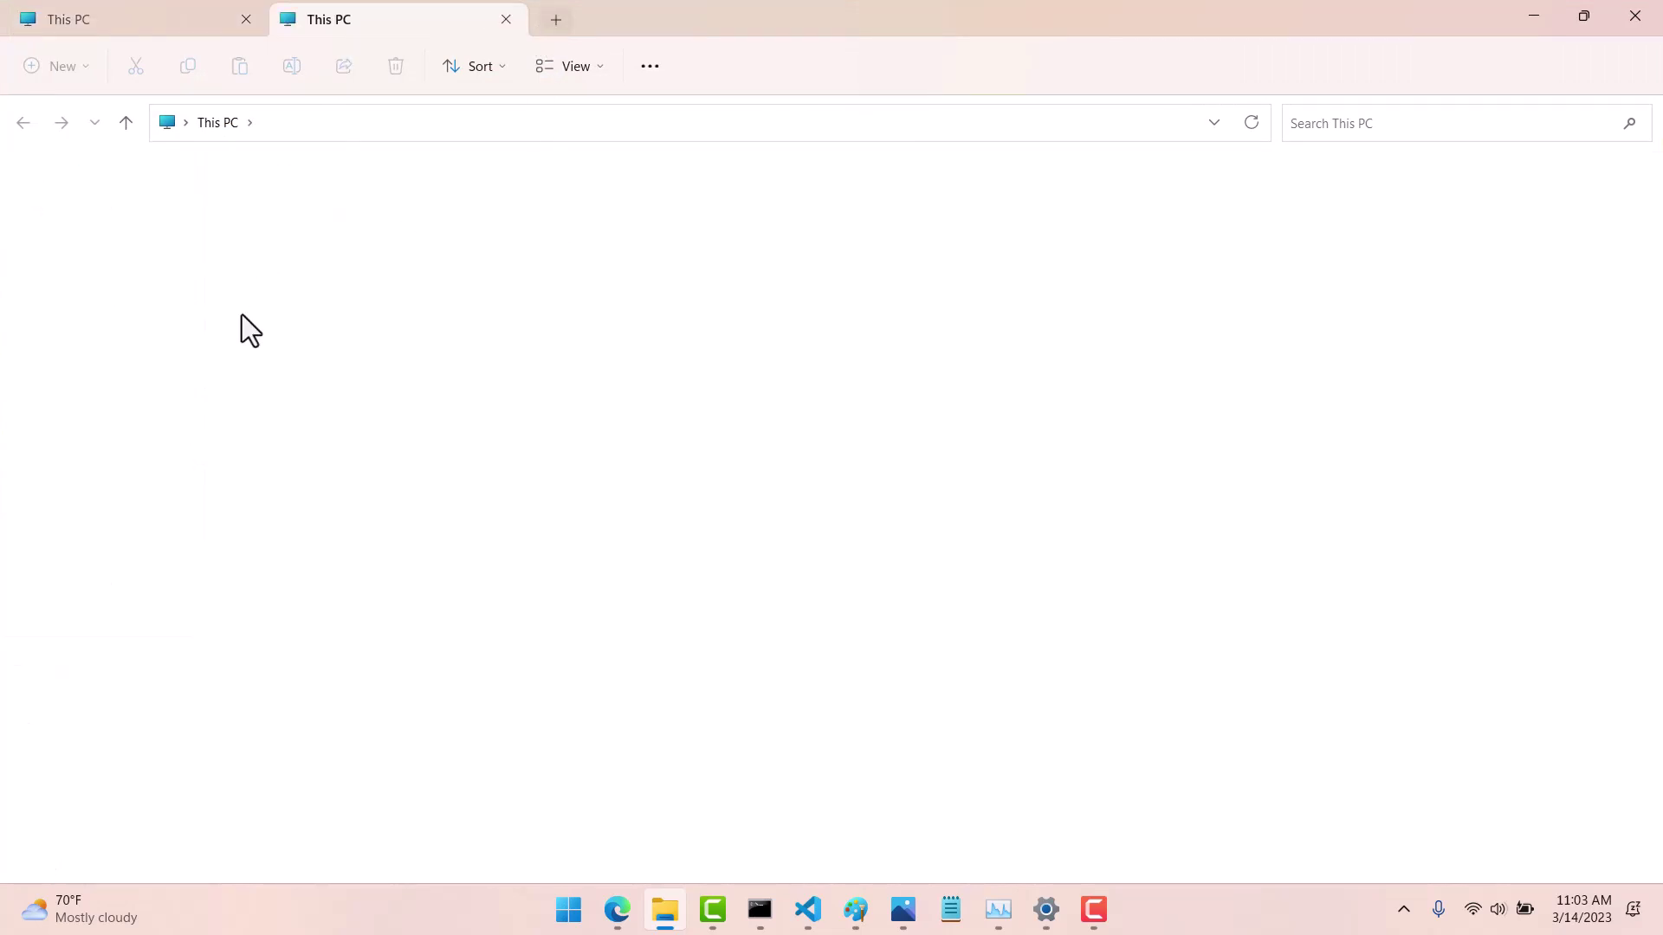
# Step: Show the Music folder in the third tab, Videos in the second, and Pictures in a new fourth tab
pyautogui.click(76, 416)
pyautogui.click(383, 25)
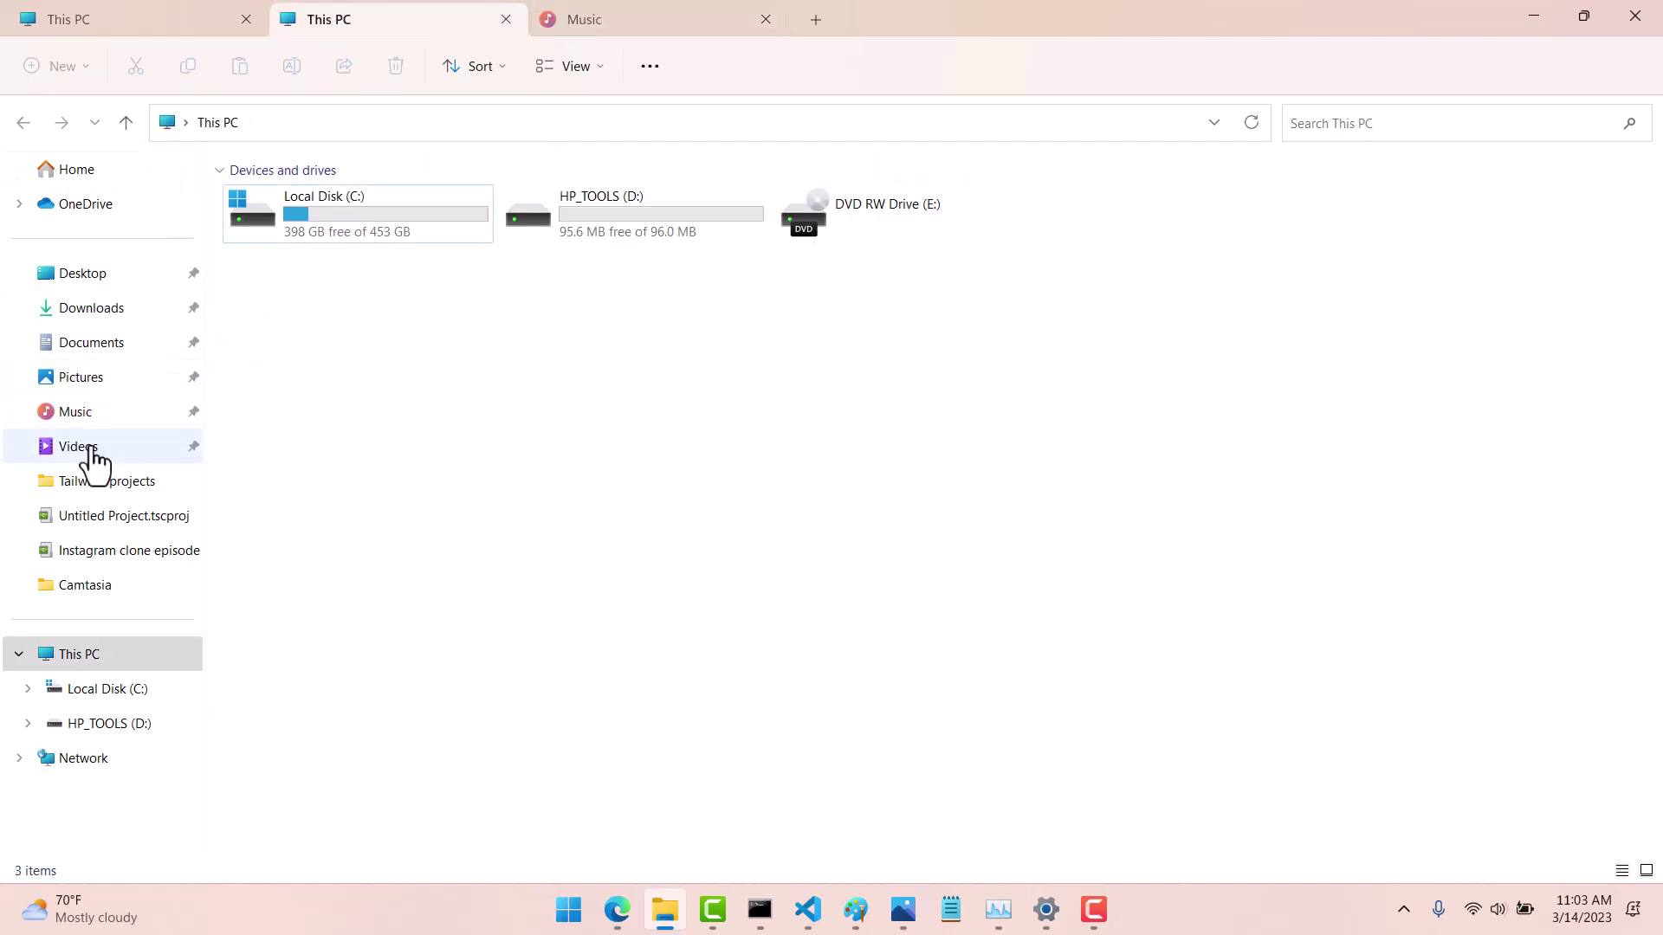
pyautogui.click(64, 449)
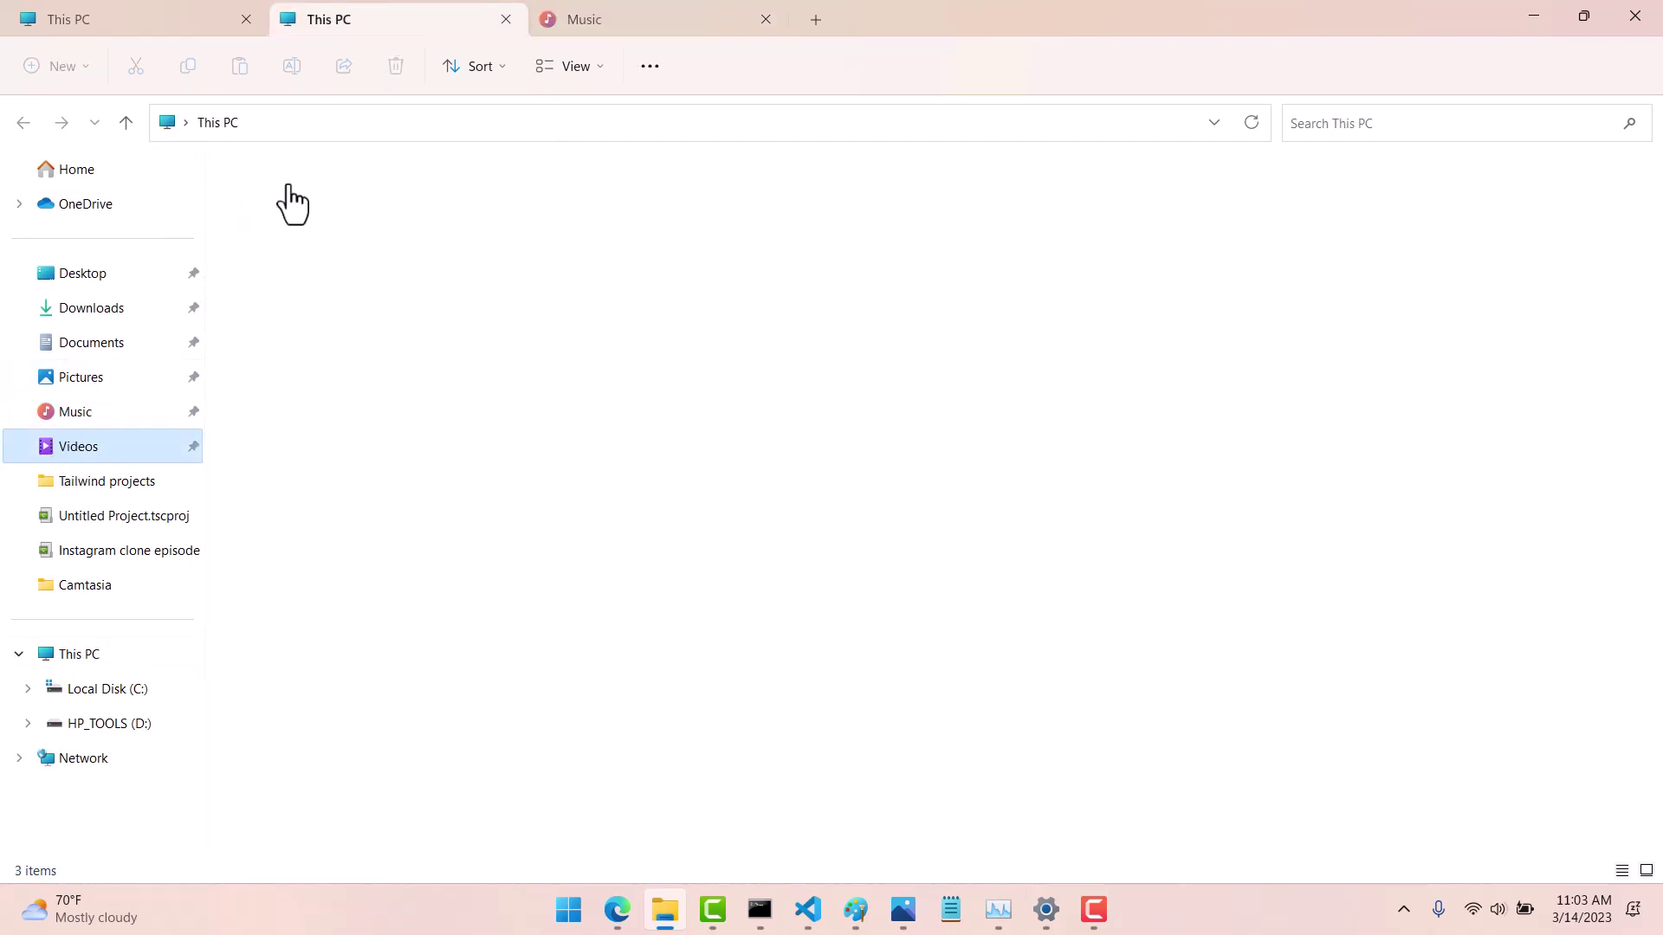
pyautogui.click(815, 18)
pyautogui.click(93, 383)
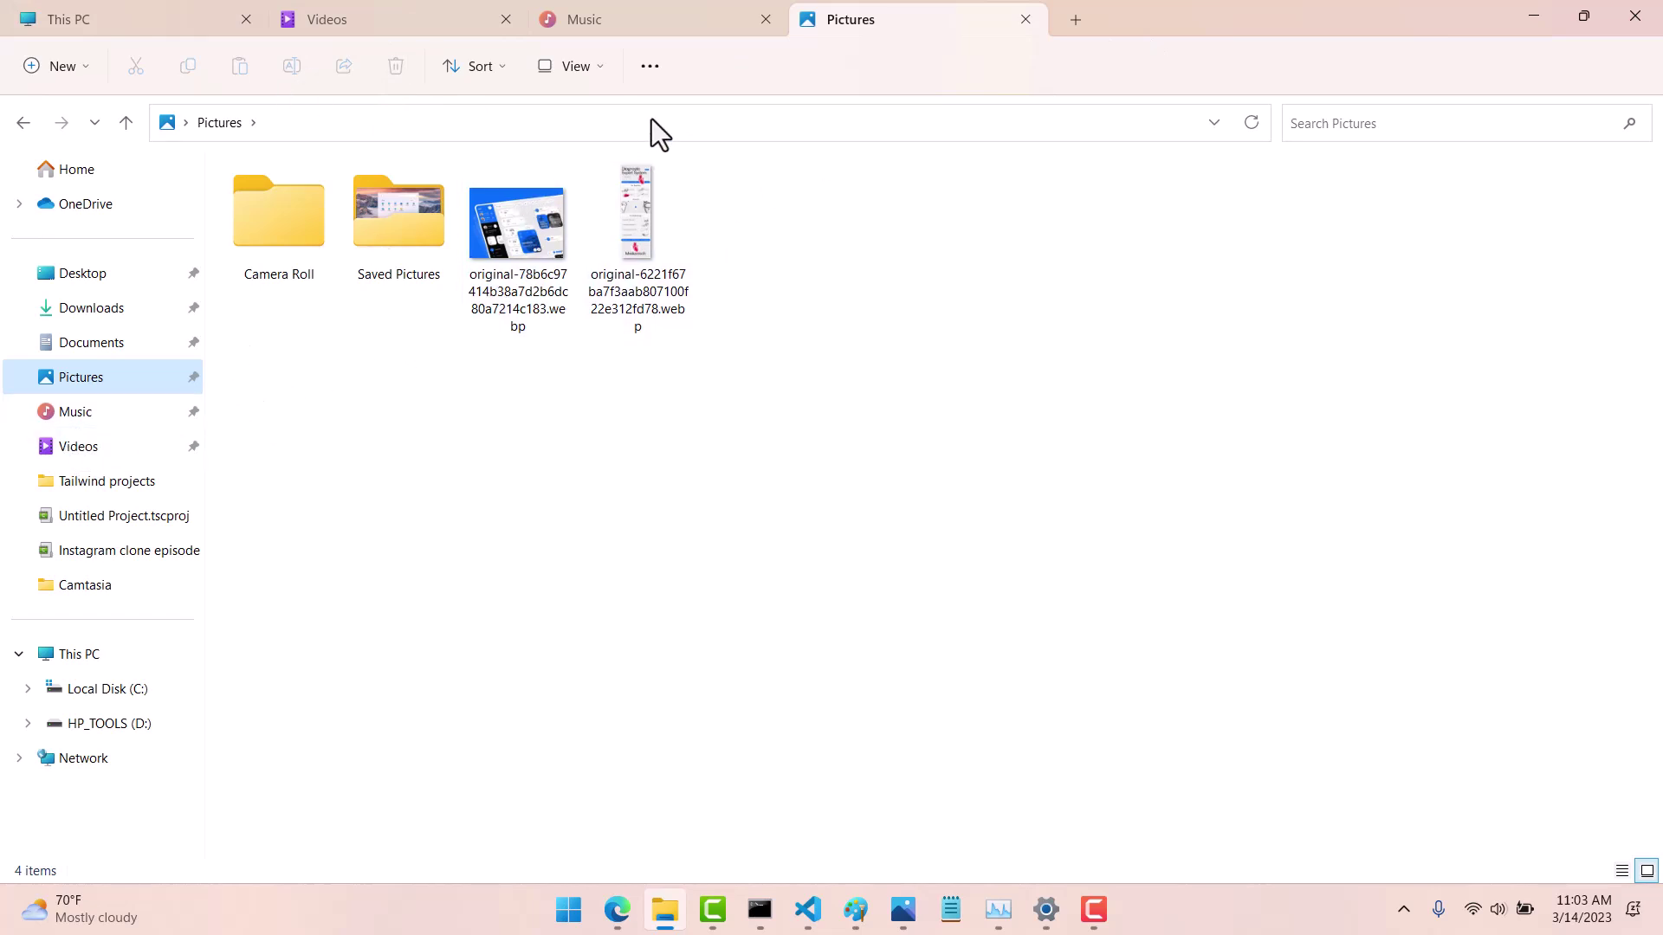
# Step: Copy the image whose name starts with original-78b6c97 from Pictures and paste it into the Music folder through its tab
pyautogui.click(544, 239)
pyautogui.rightClick(545, 238)
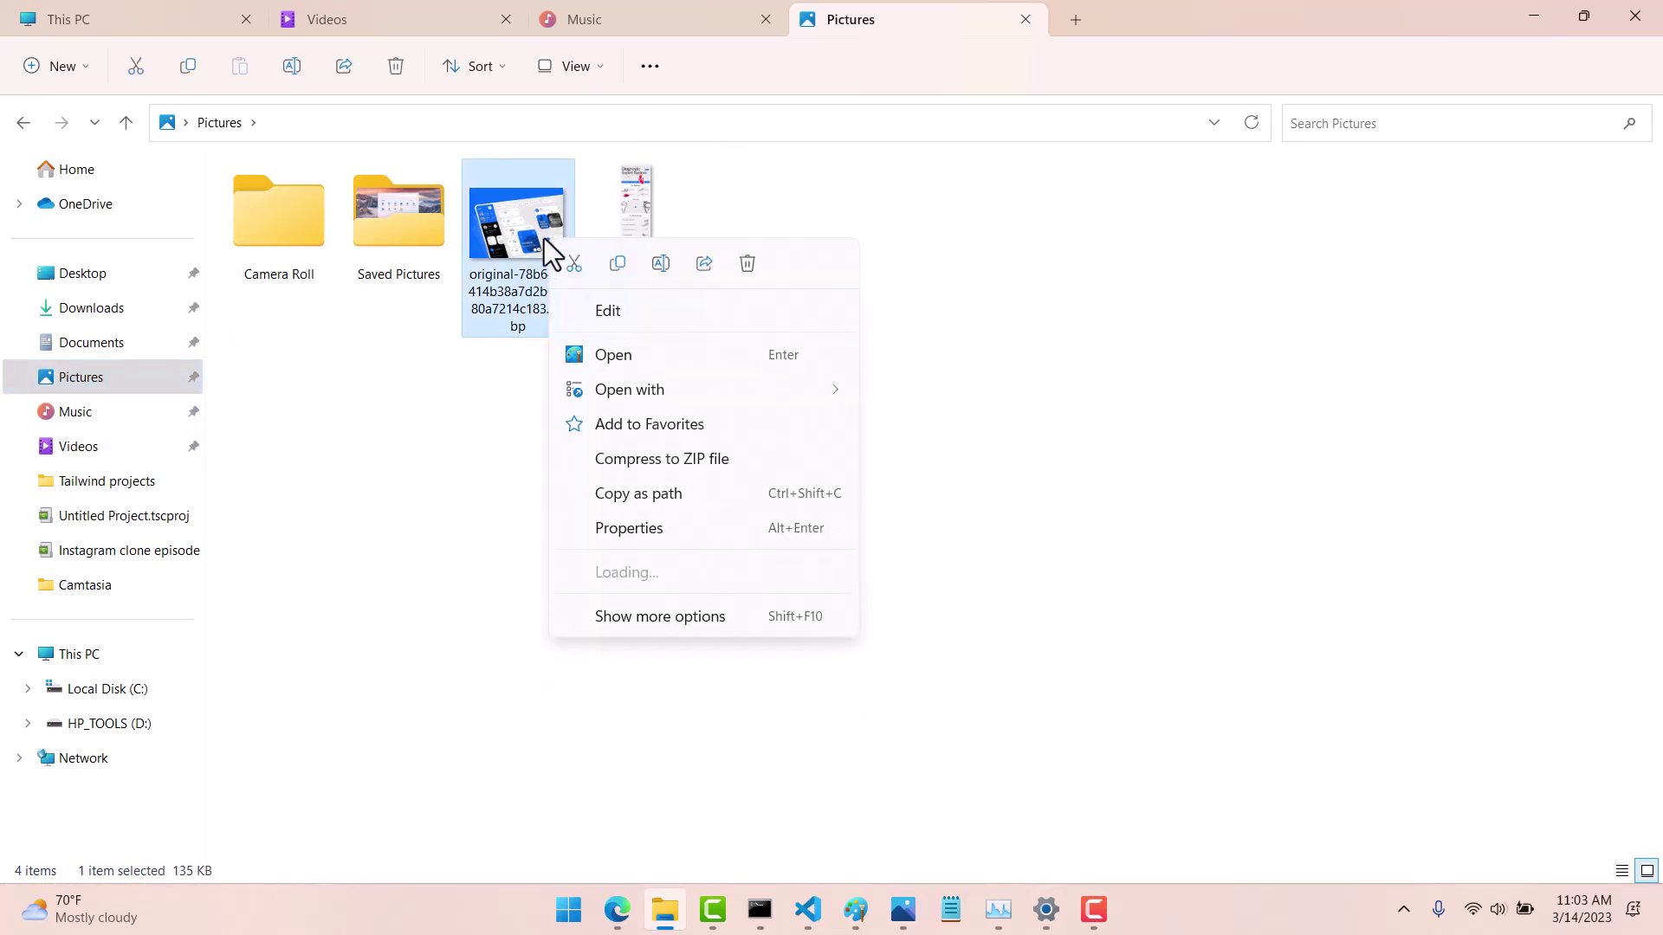
pyautogui.click(617, 264)
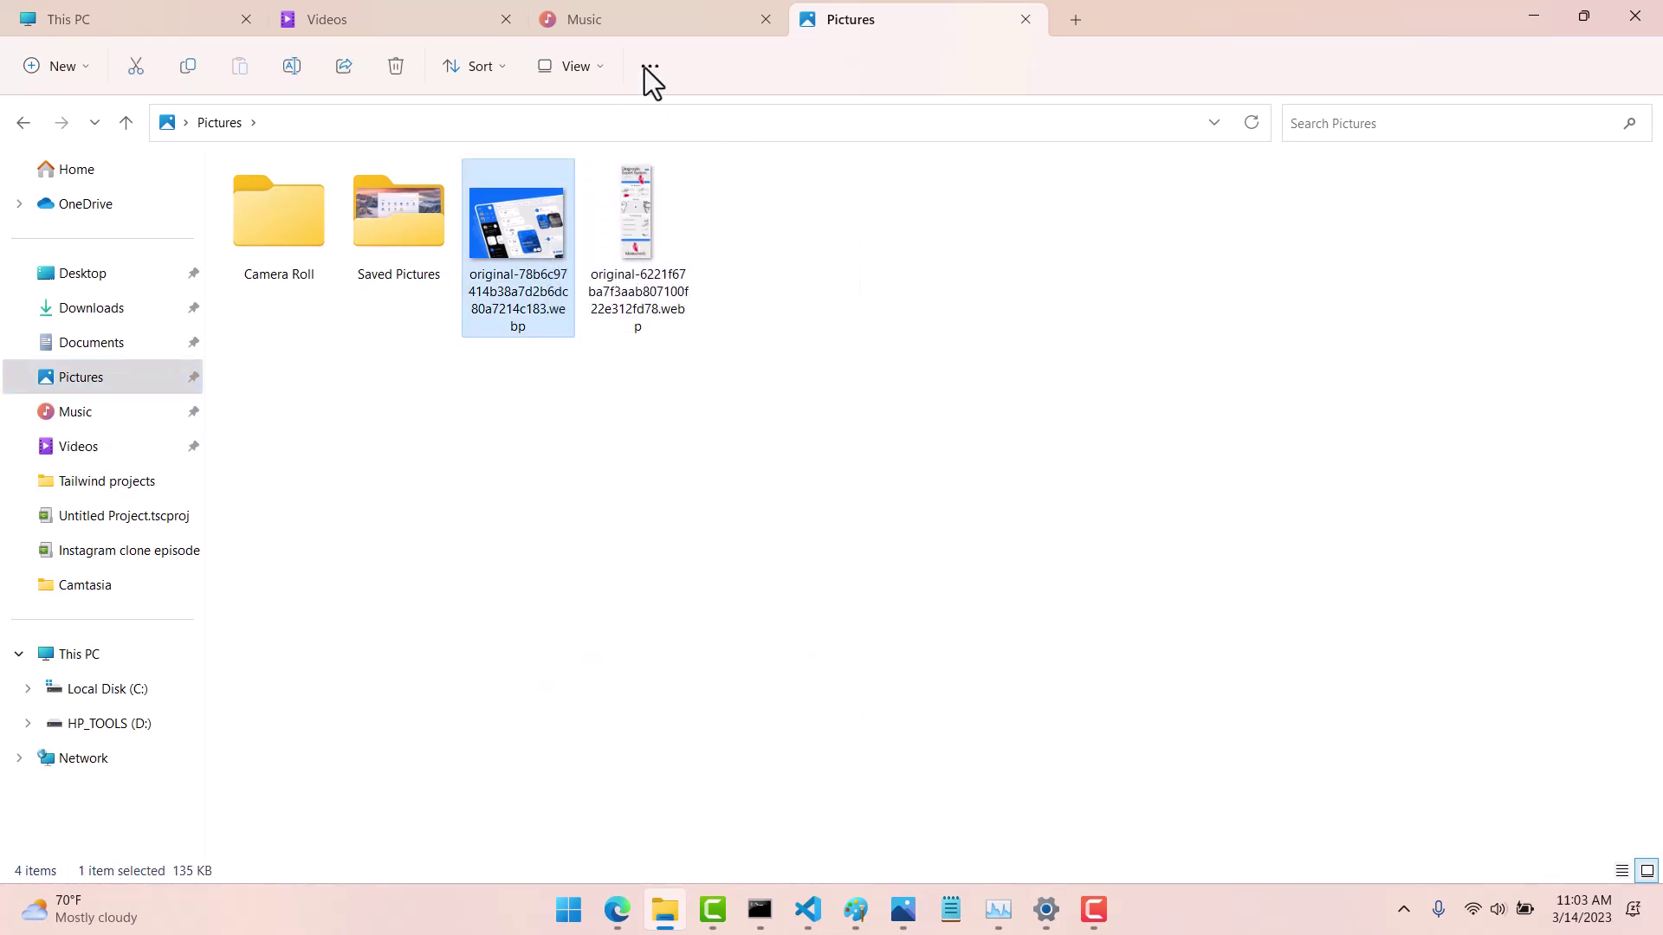
pyautogui.click(601, 21)
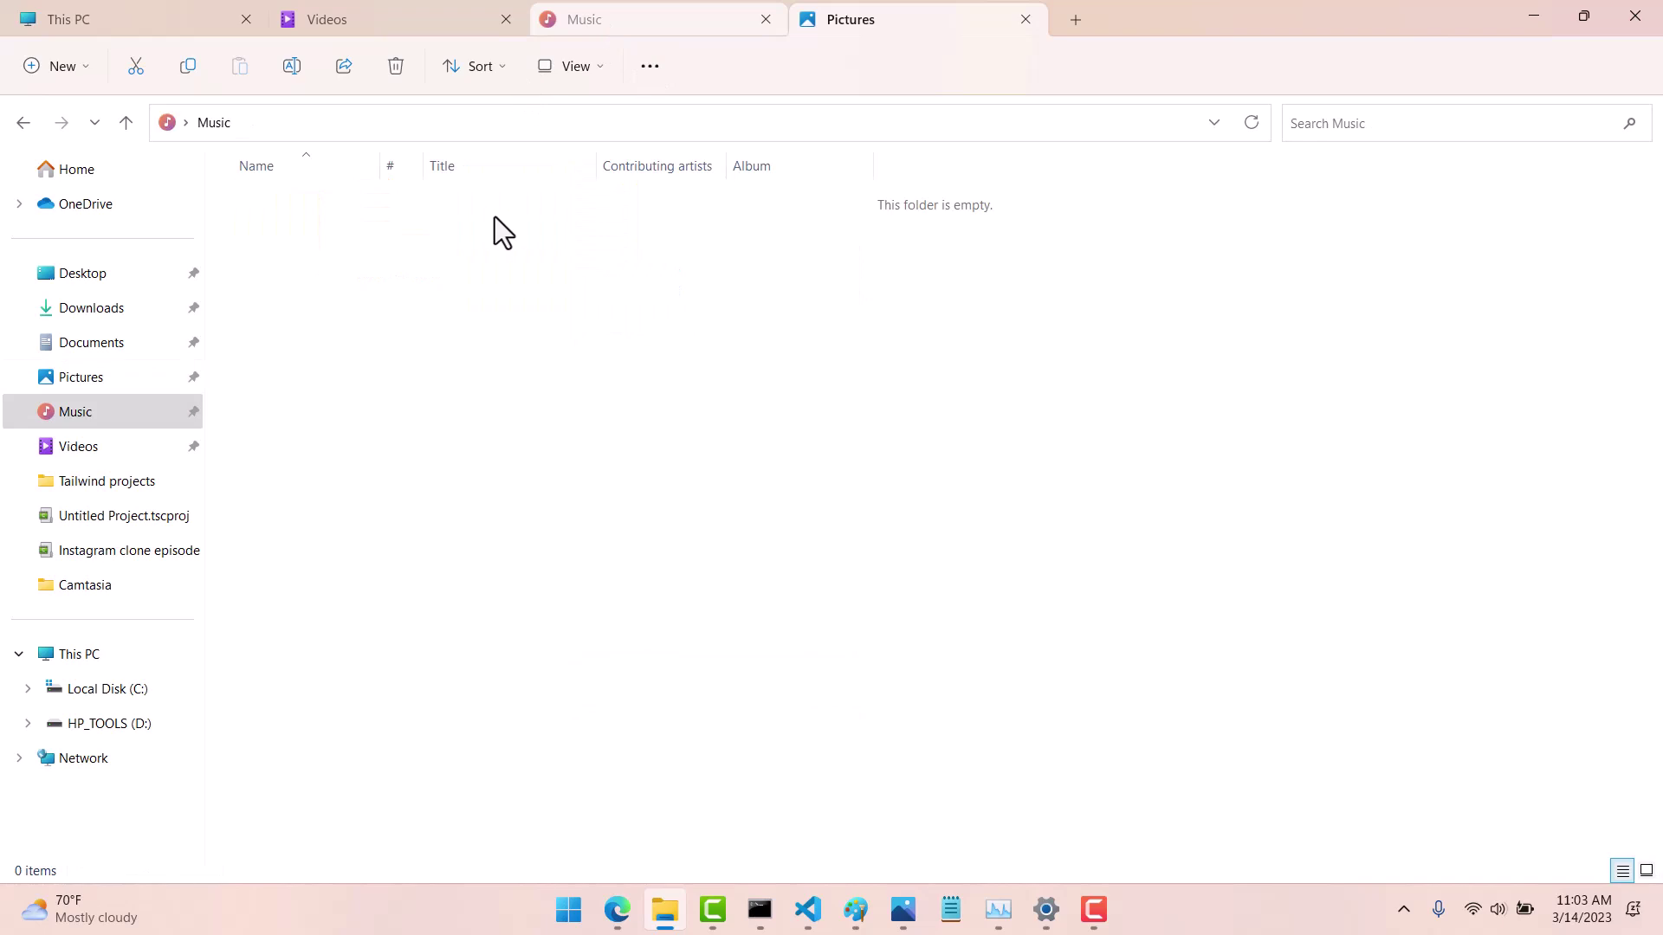
pyautogui.rightClick(466, 306)
pyautogui.click(484, 329)
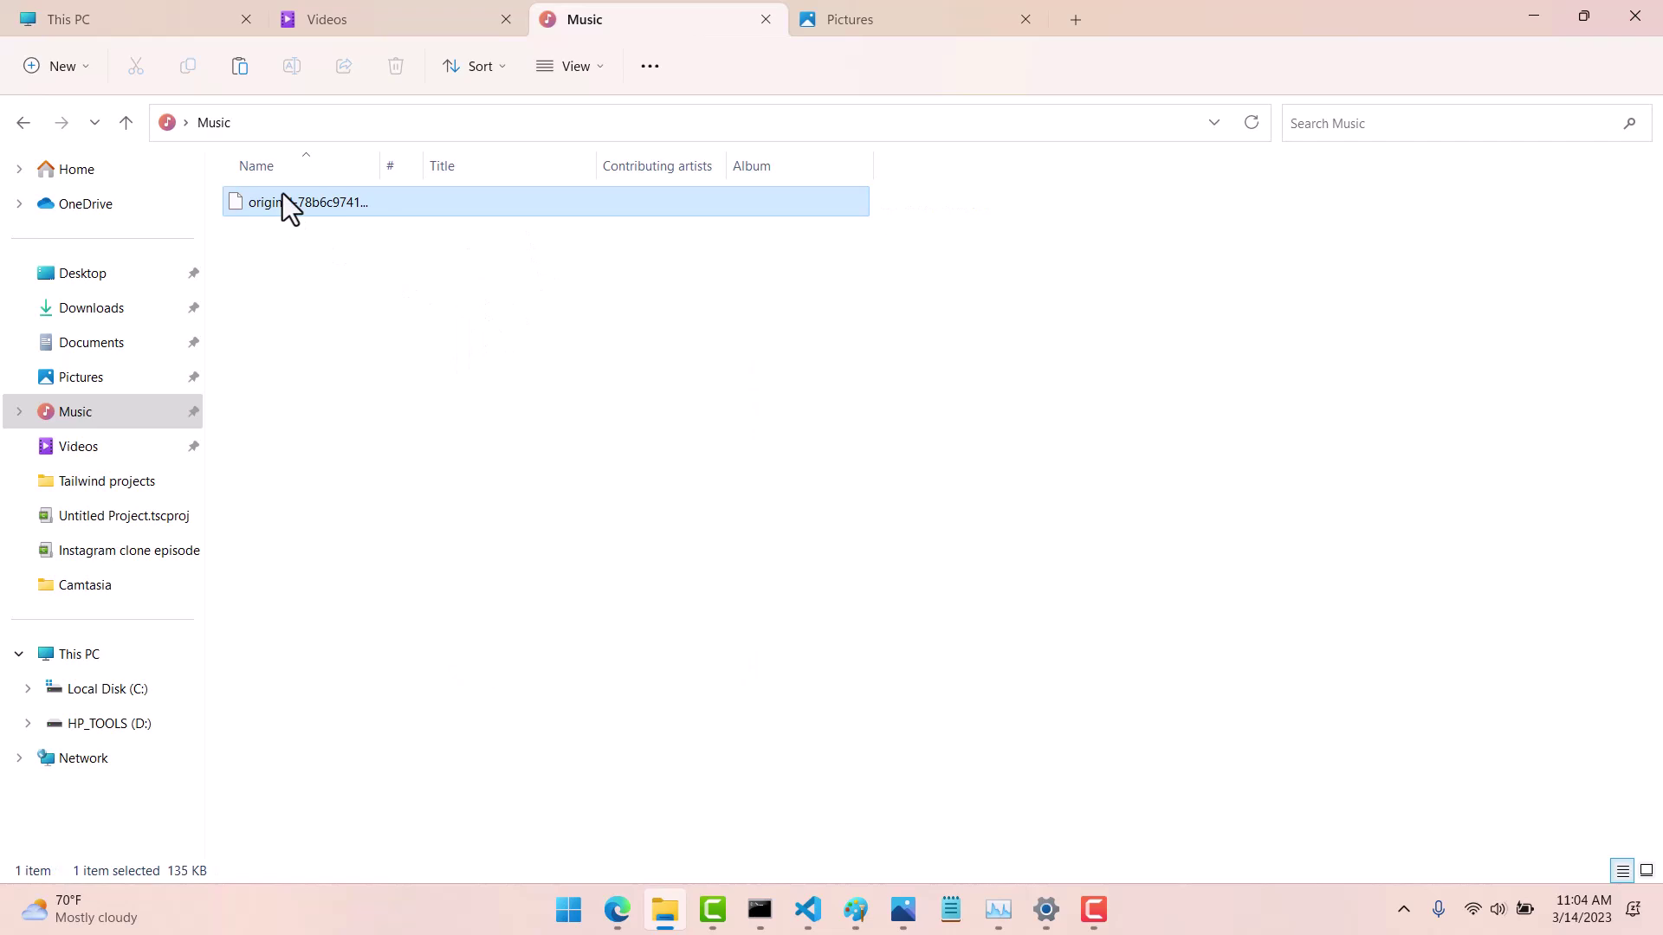
# Step: Delete the pasted original-78b6c97 image from the Music folder
pyautogui.click(372, 299)
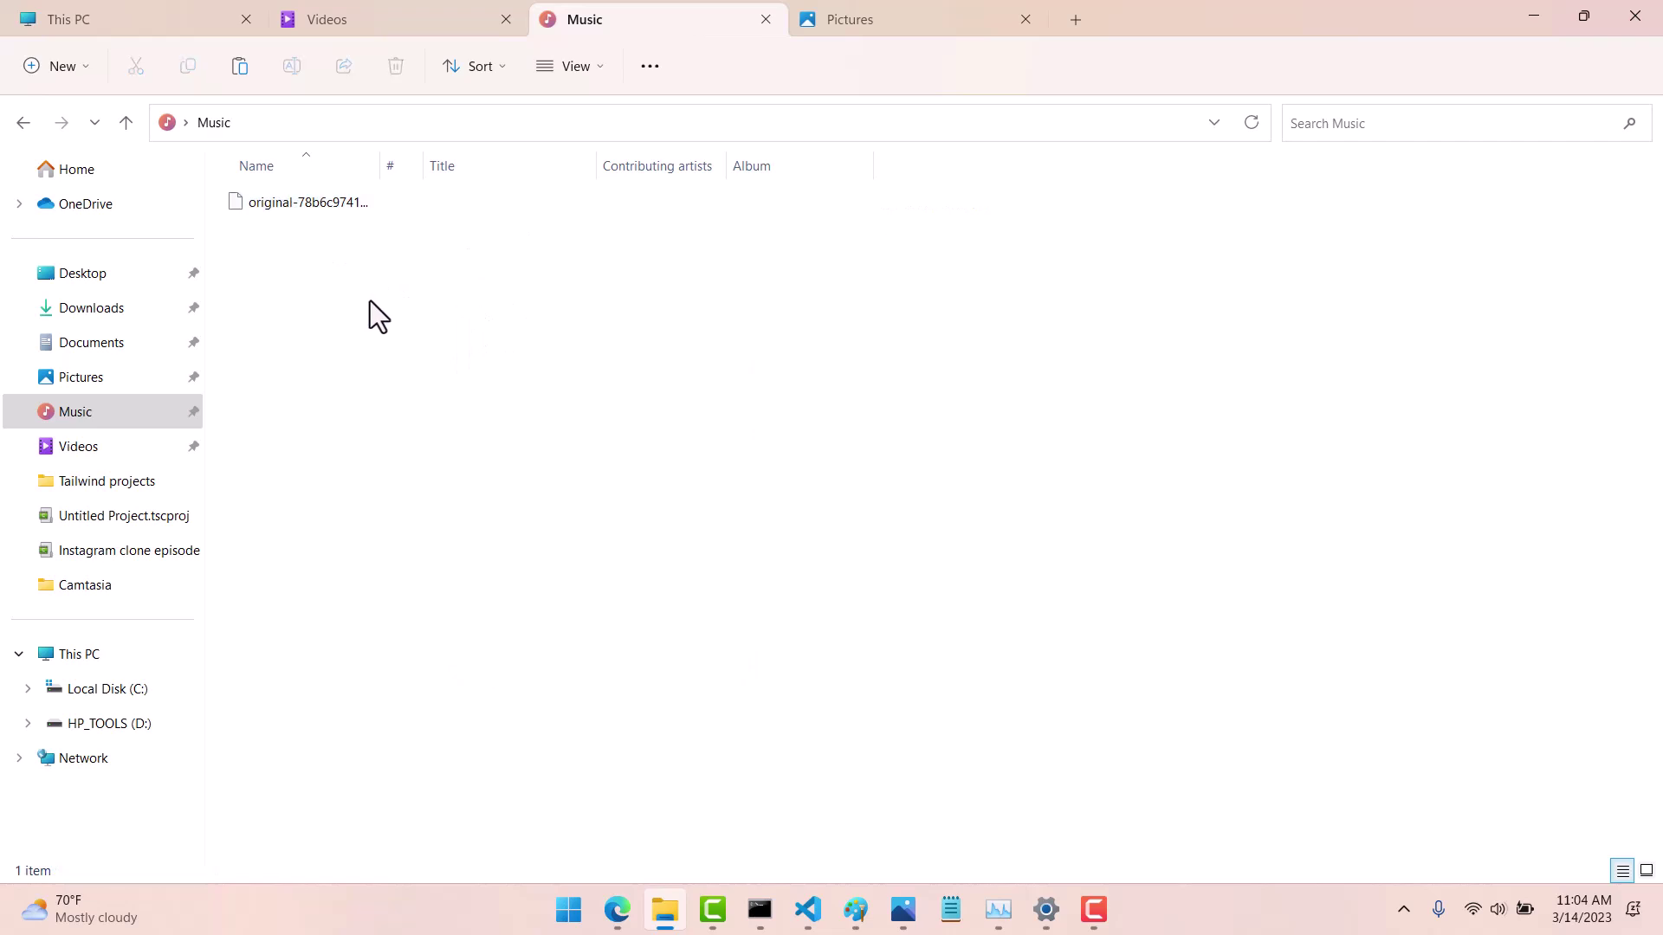
pyautogui.click(337, 211)
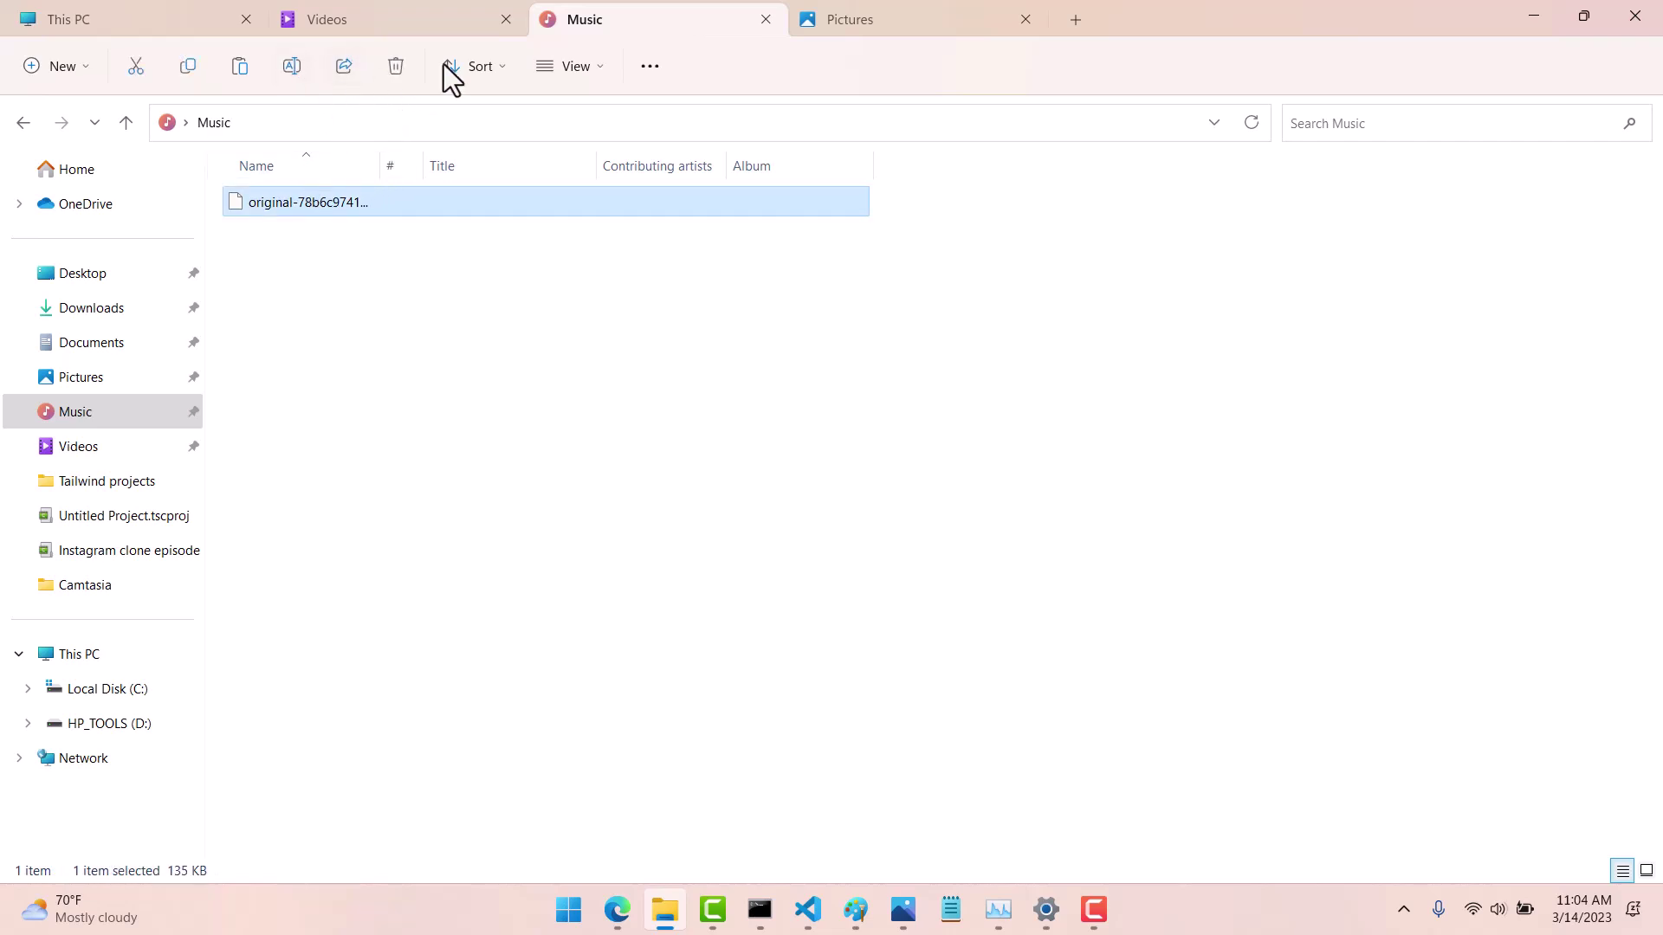
pyautogui.click(400, 66)
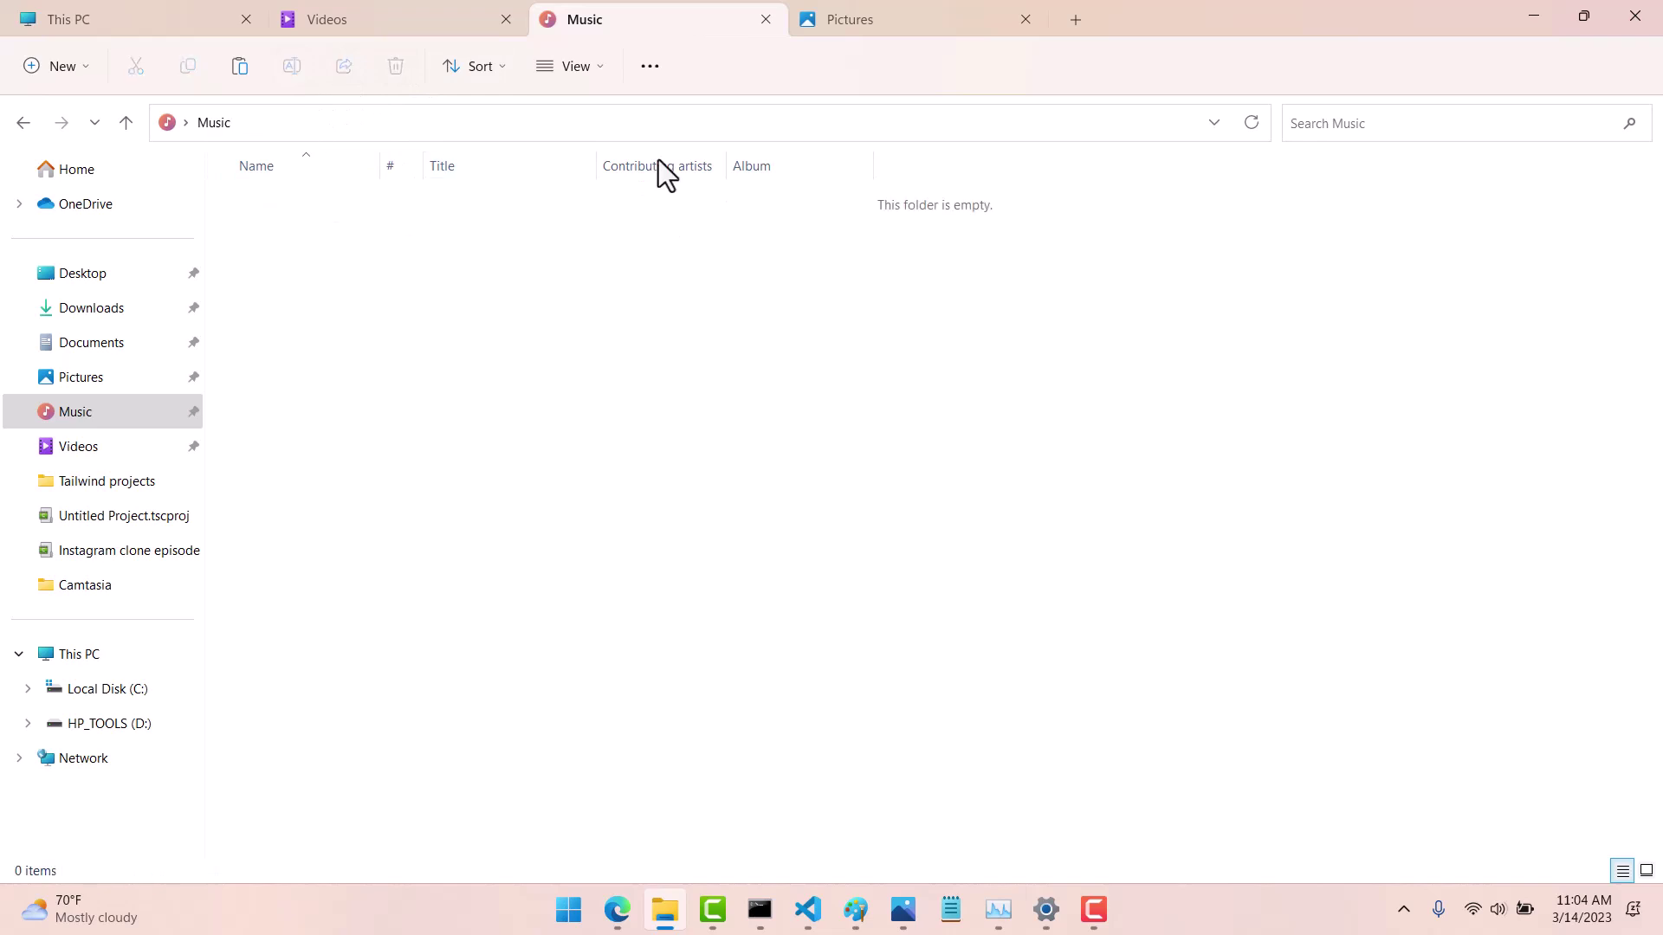
# Step: Close the Pictures, Music and Videos tabs, leaving only the This PC tab open
pyautogui.click(1025, 19)
pyautogui.click(768, 20)
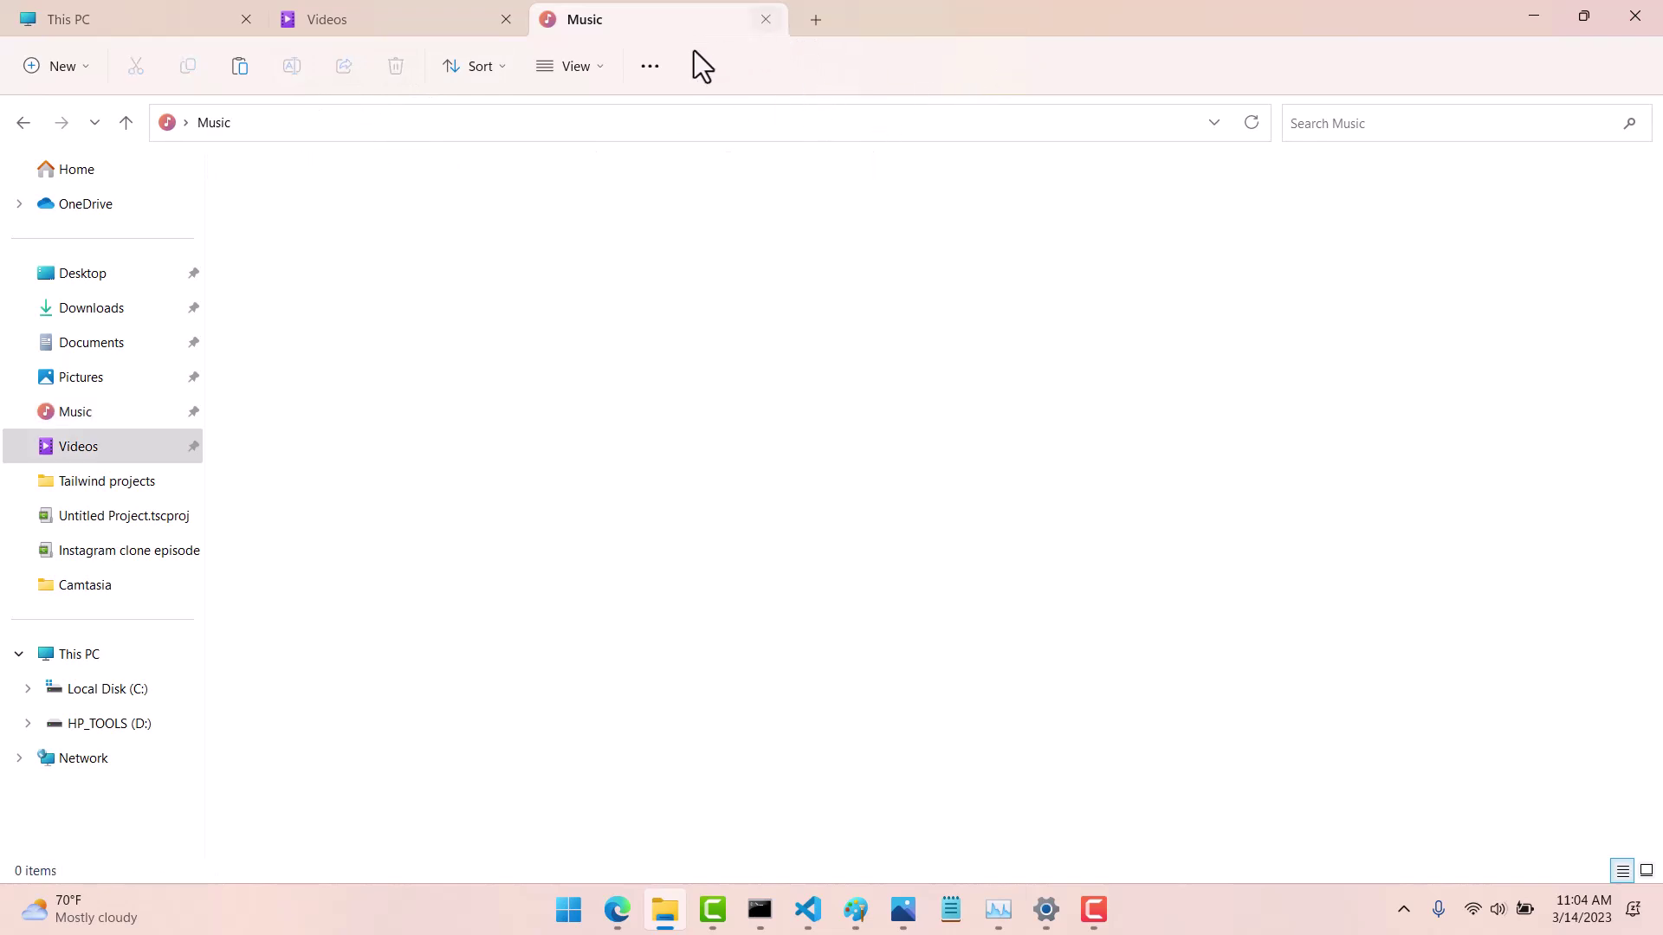
pyautogui.click(505, 20)
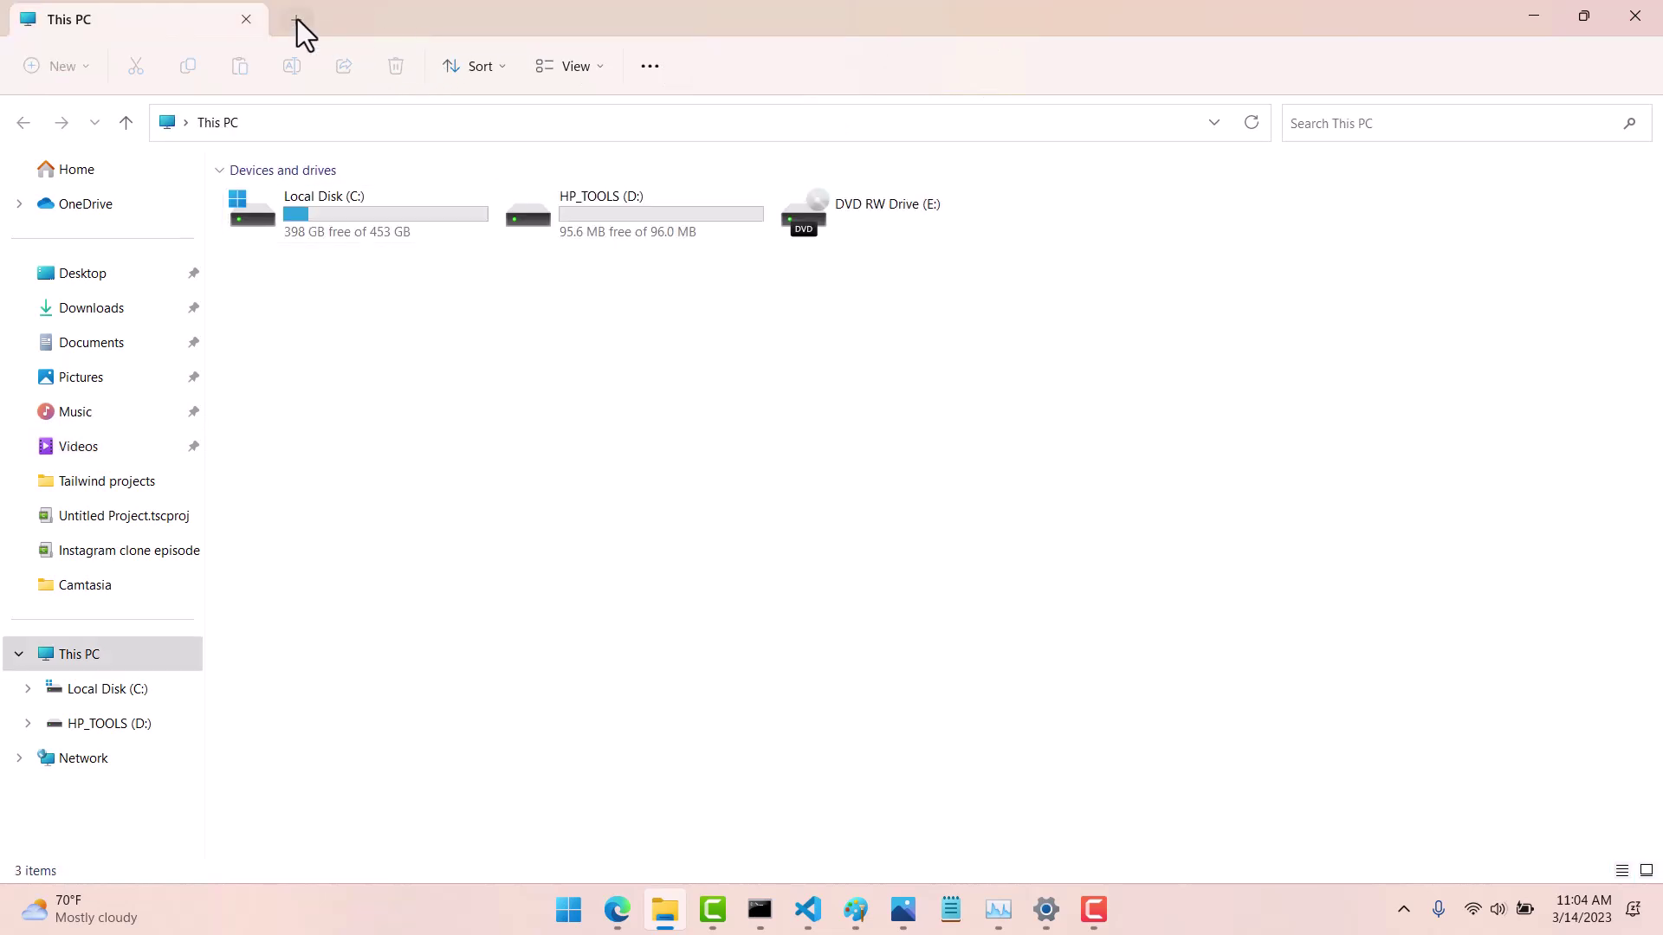
# Step: Add two more This PC tabs, shift the third slightly along the tab row and close it
pyautogui.click(297, 20)
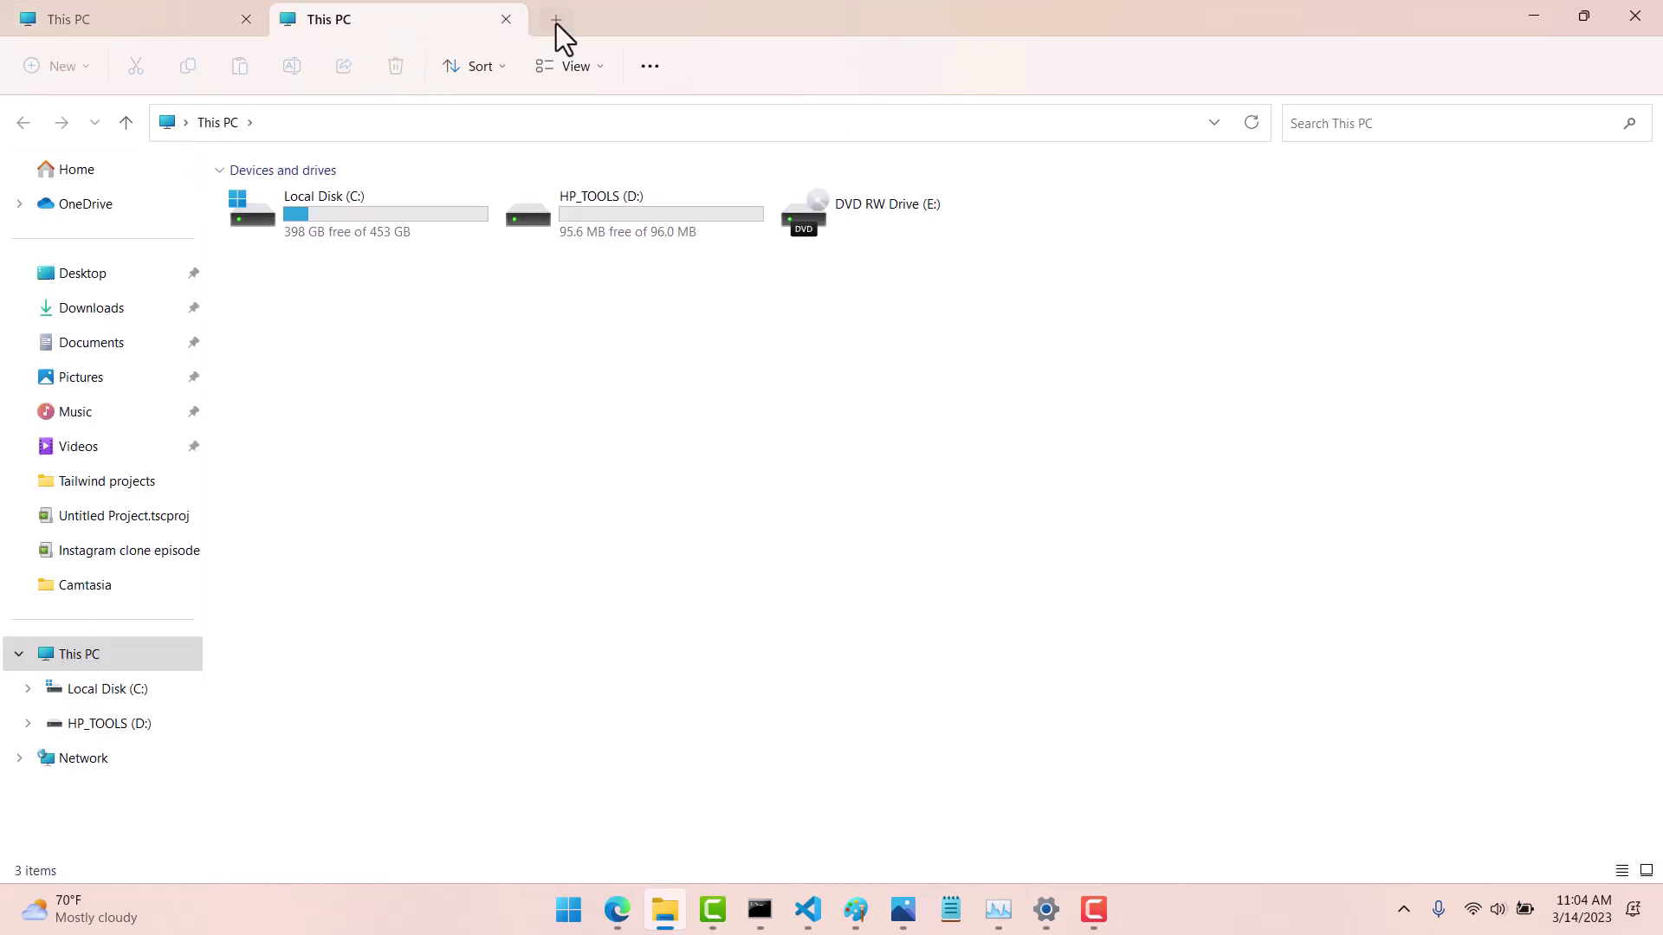
pyautogui.click(556, 21)
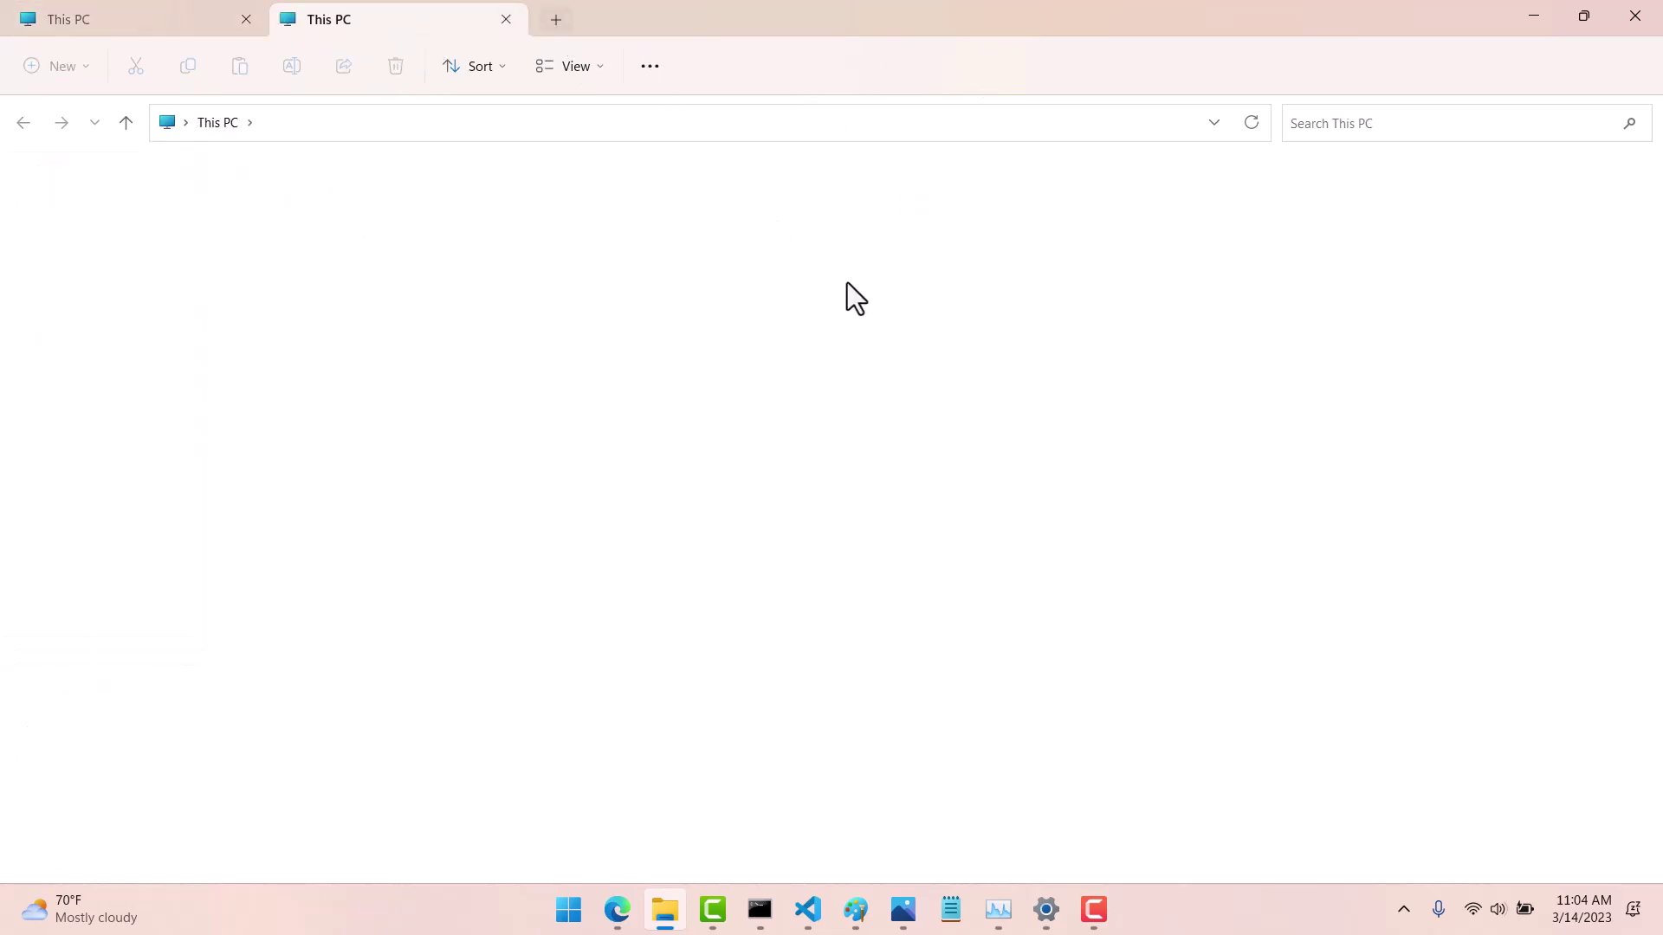
pyautogui.click(1087, 905)
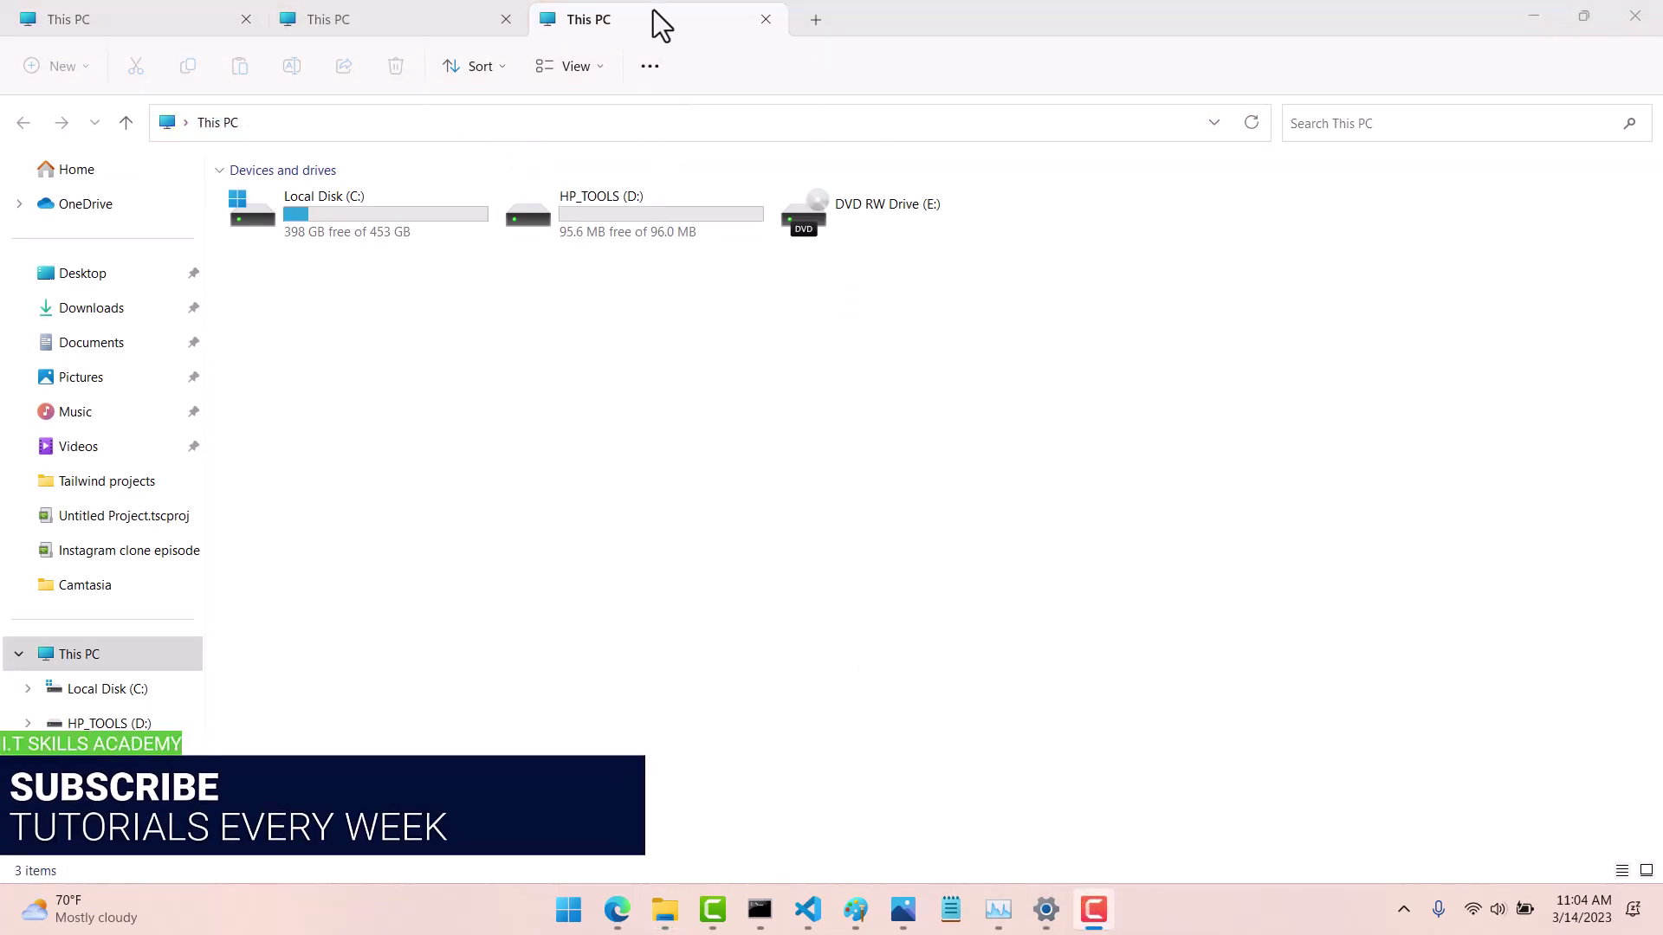
pyautogui.moveTo(651, 14); pyautogui.dragTo(686, 13)
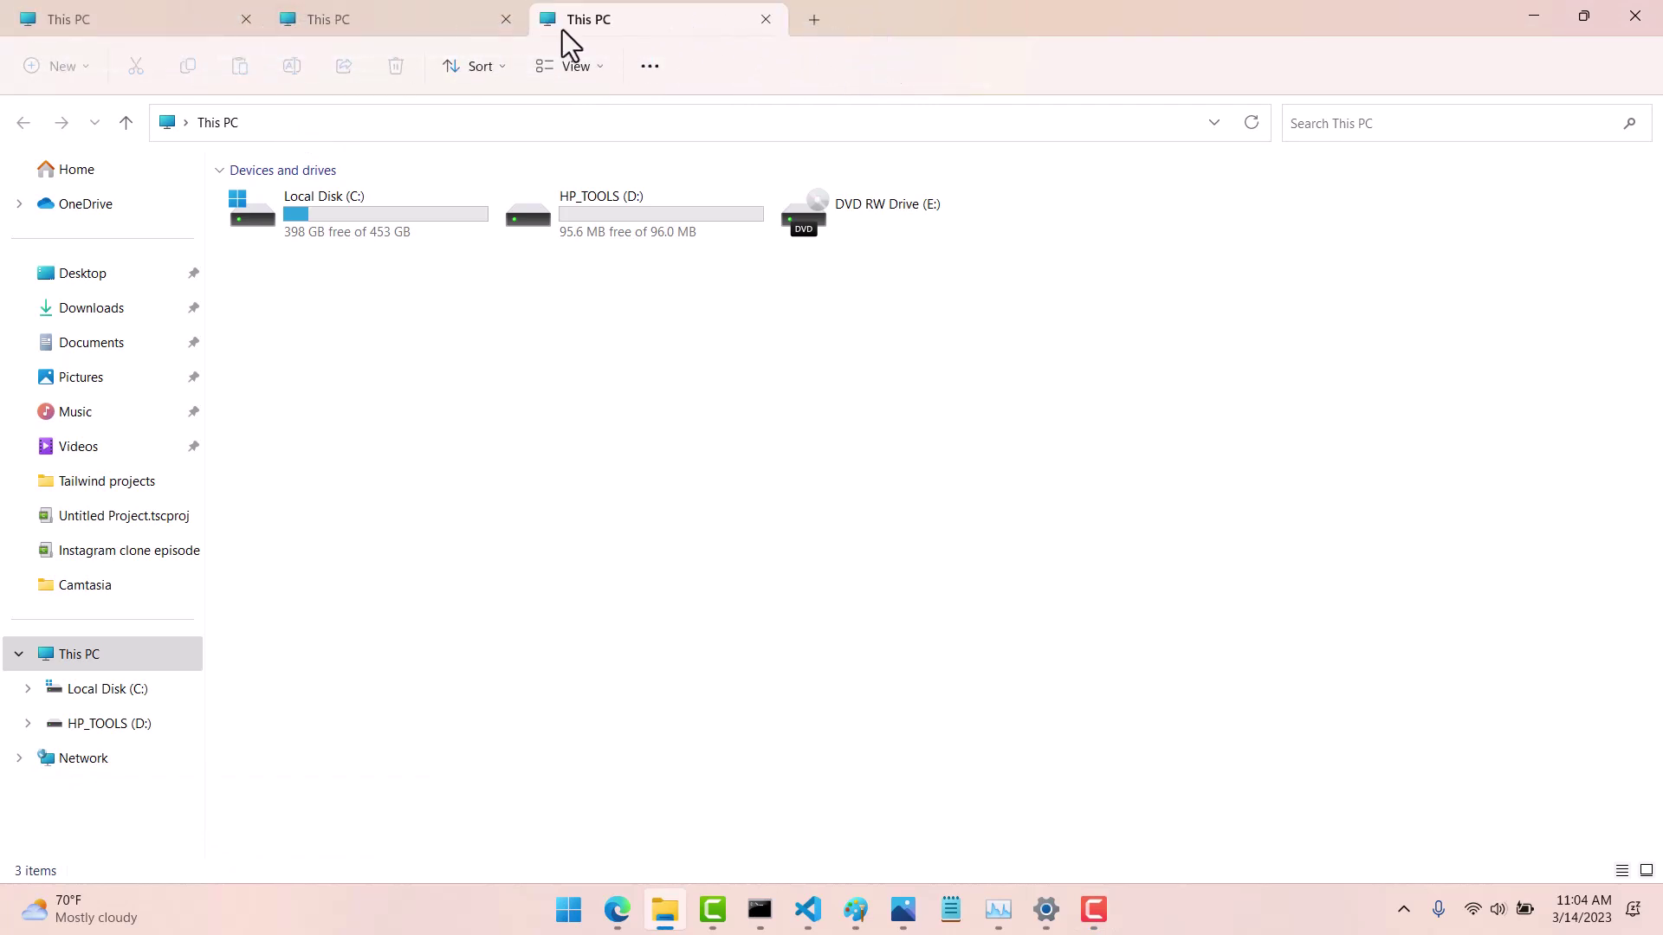
pyautogui.click(776, 25)
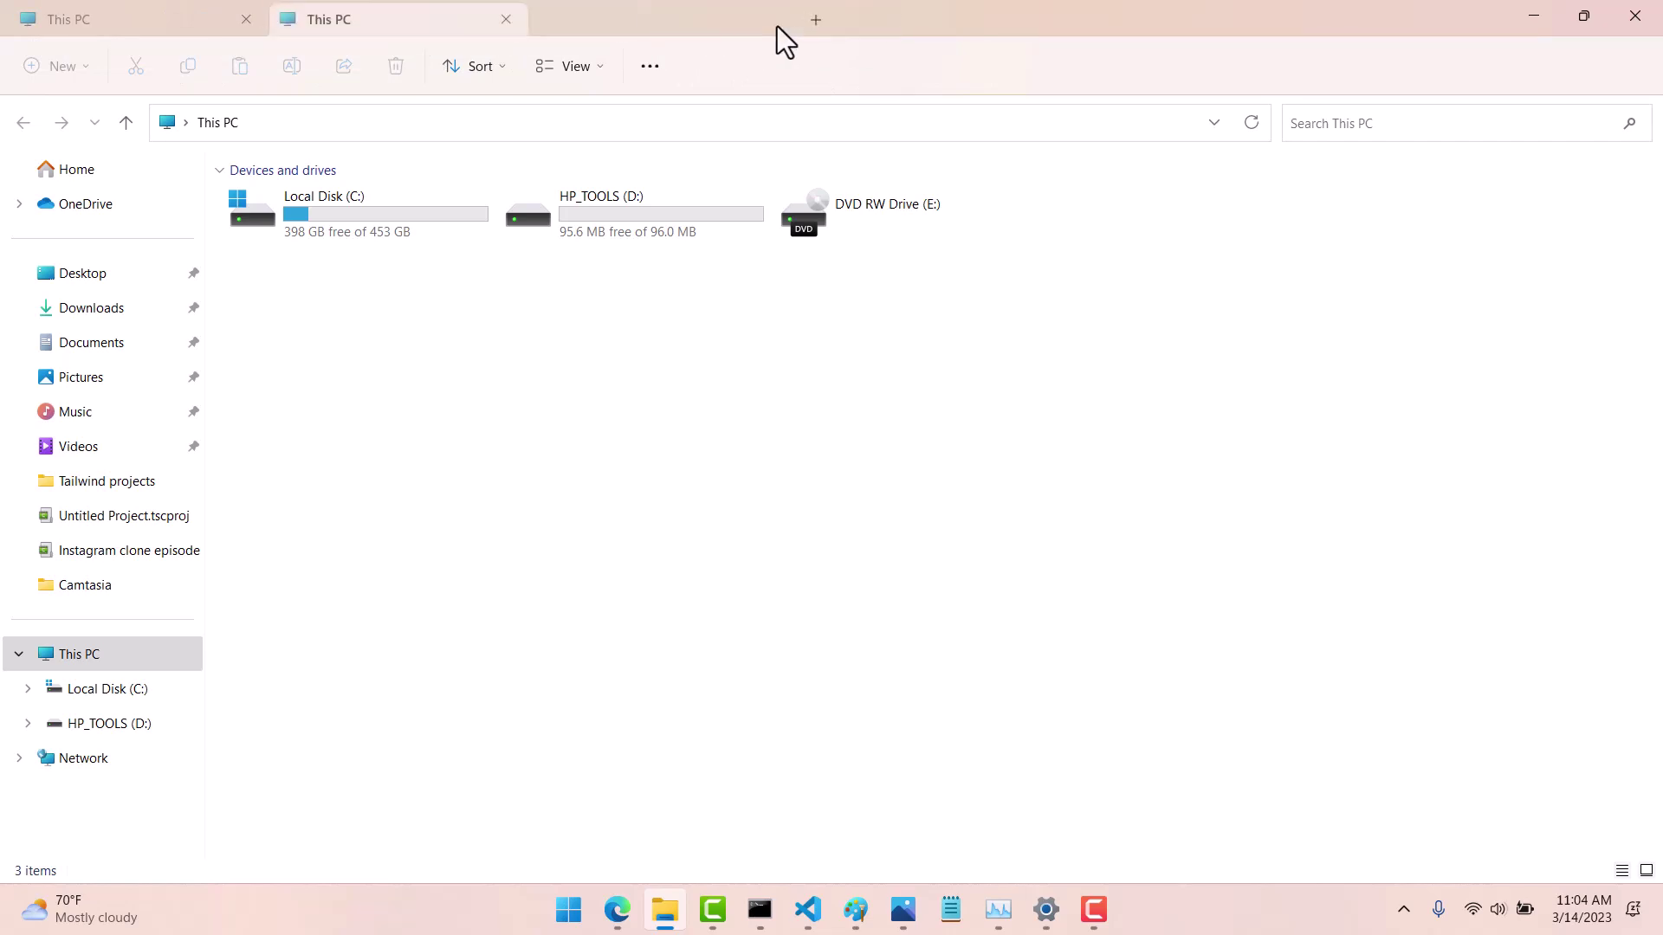
# Step: Open the Pictures folder in the first tab and rearrange the tabs, moving Pictures to the second and third positions
pyautogui.click(189, 25)
pyautogui.click(79, 397)
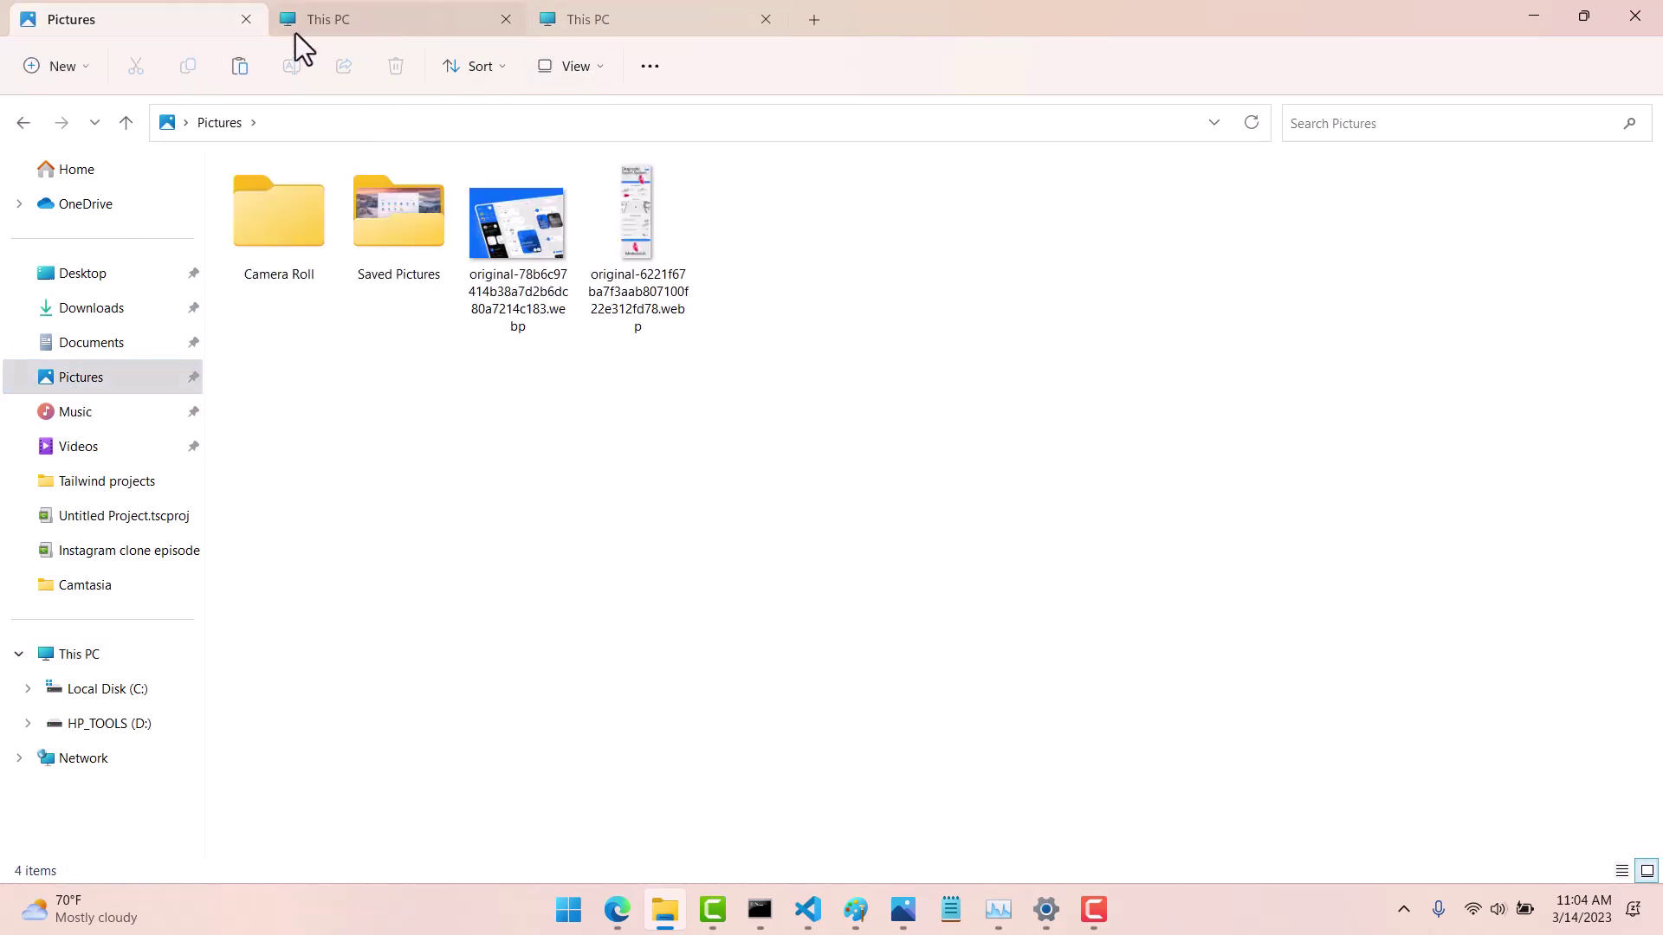
pyautogui.moveTo(139, 15); pyautogui.dragTo(417, 17)
pyautogui.moveTo(174, 20); pyautogui.dragTo(505, 27)
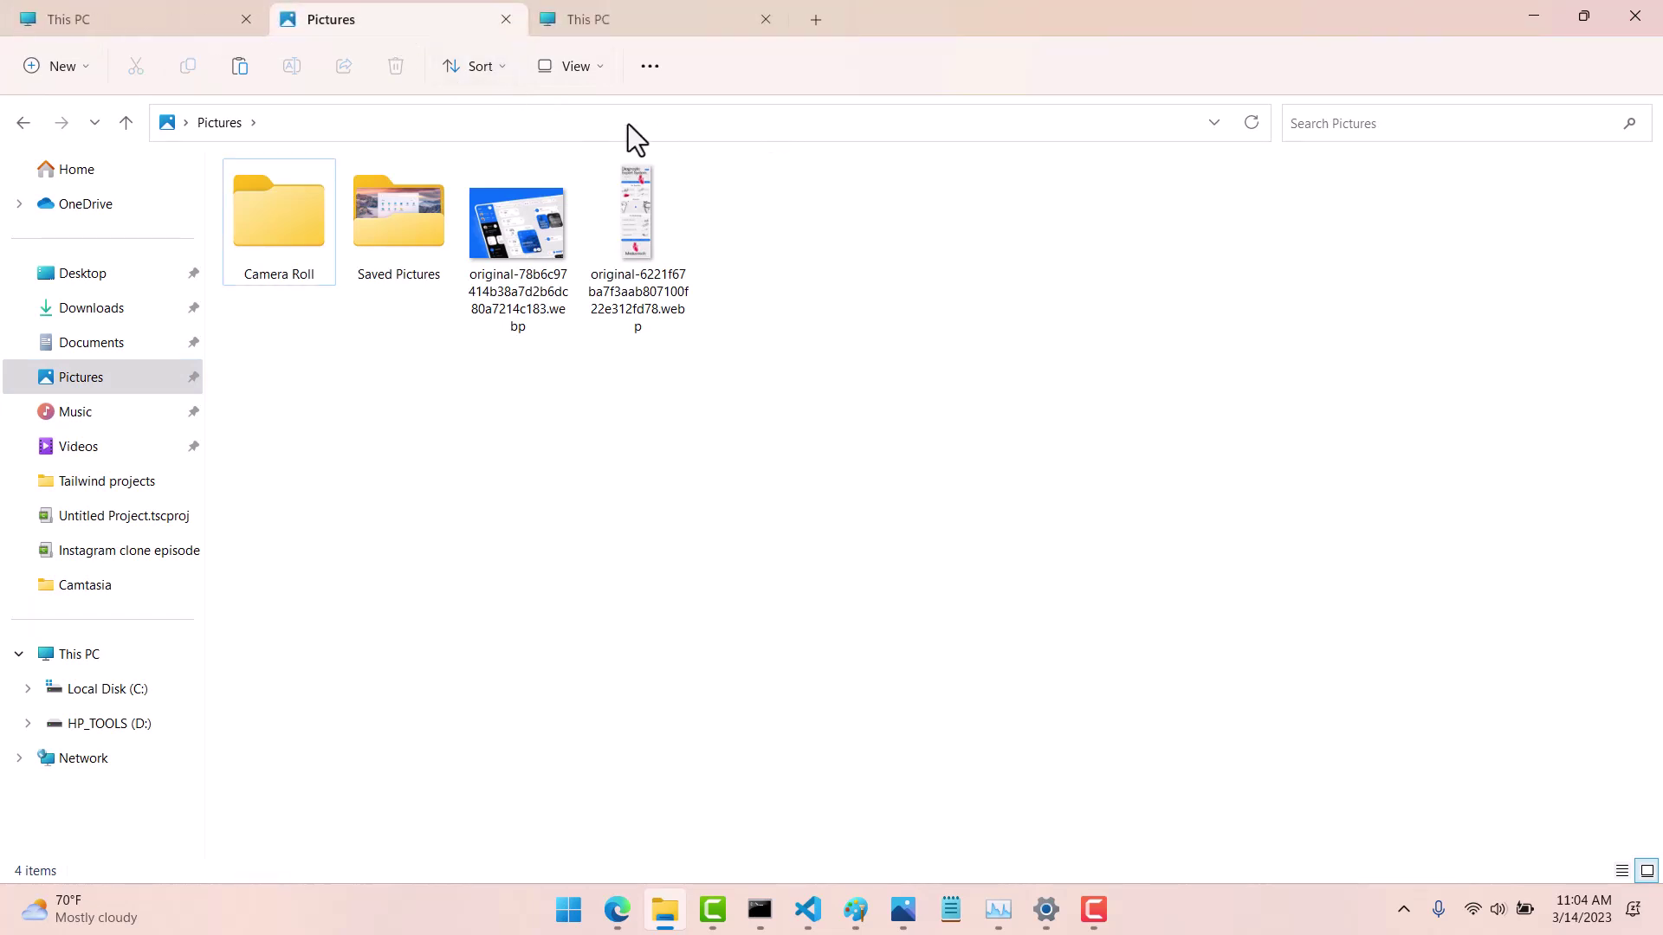
pyautogui.moveTo(617, 25); pyautogui.dragTo(238, 22)
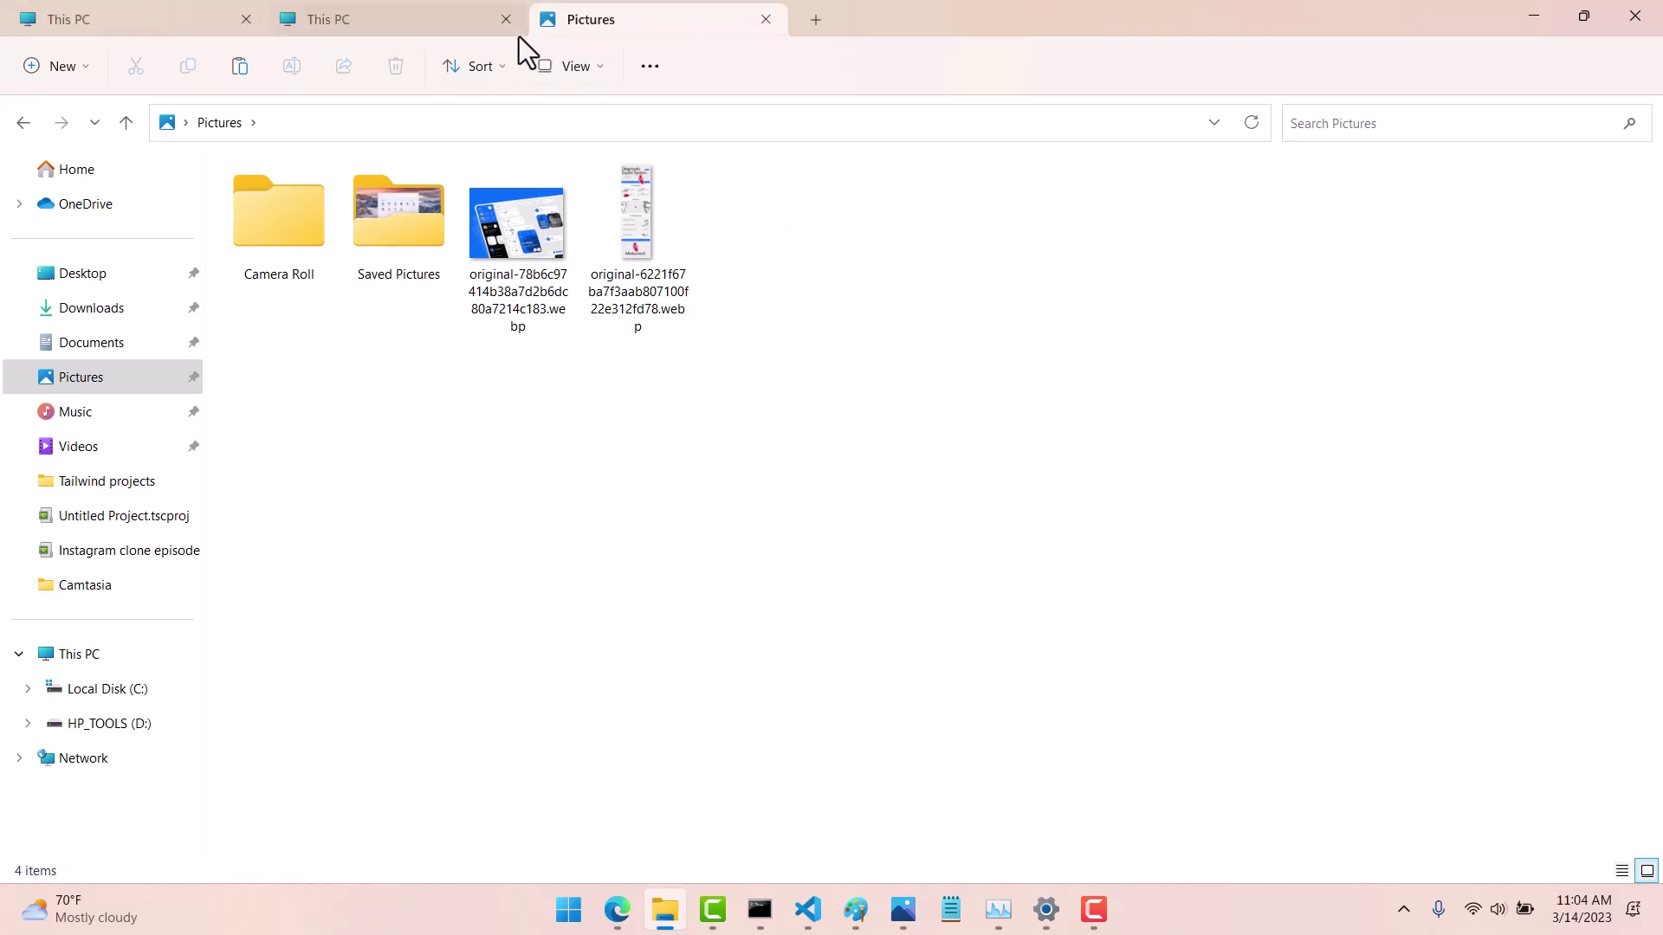
pyautogui.moveTo(442, 20); pyautogui.dragTo(853, 18)
pyautogui.moveTo(472, 27); pyautogui.dragTo(626, 63)
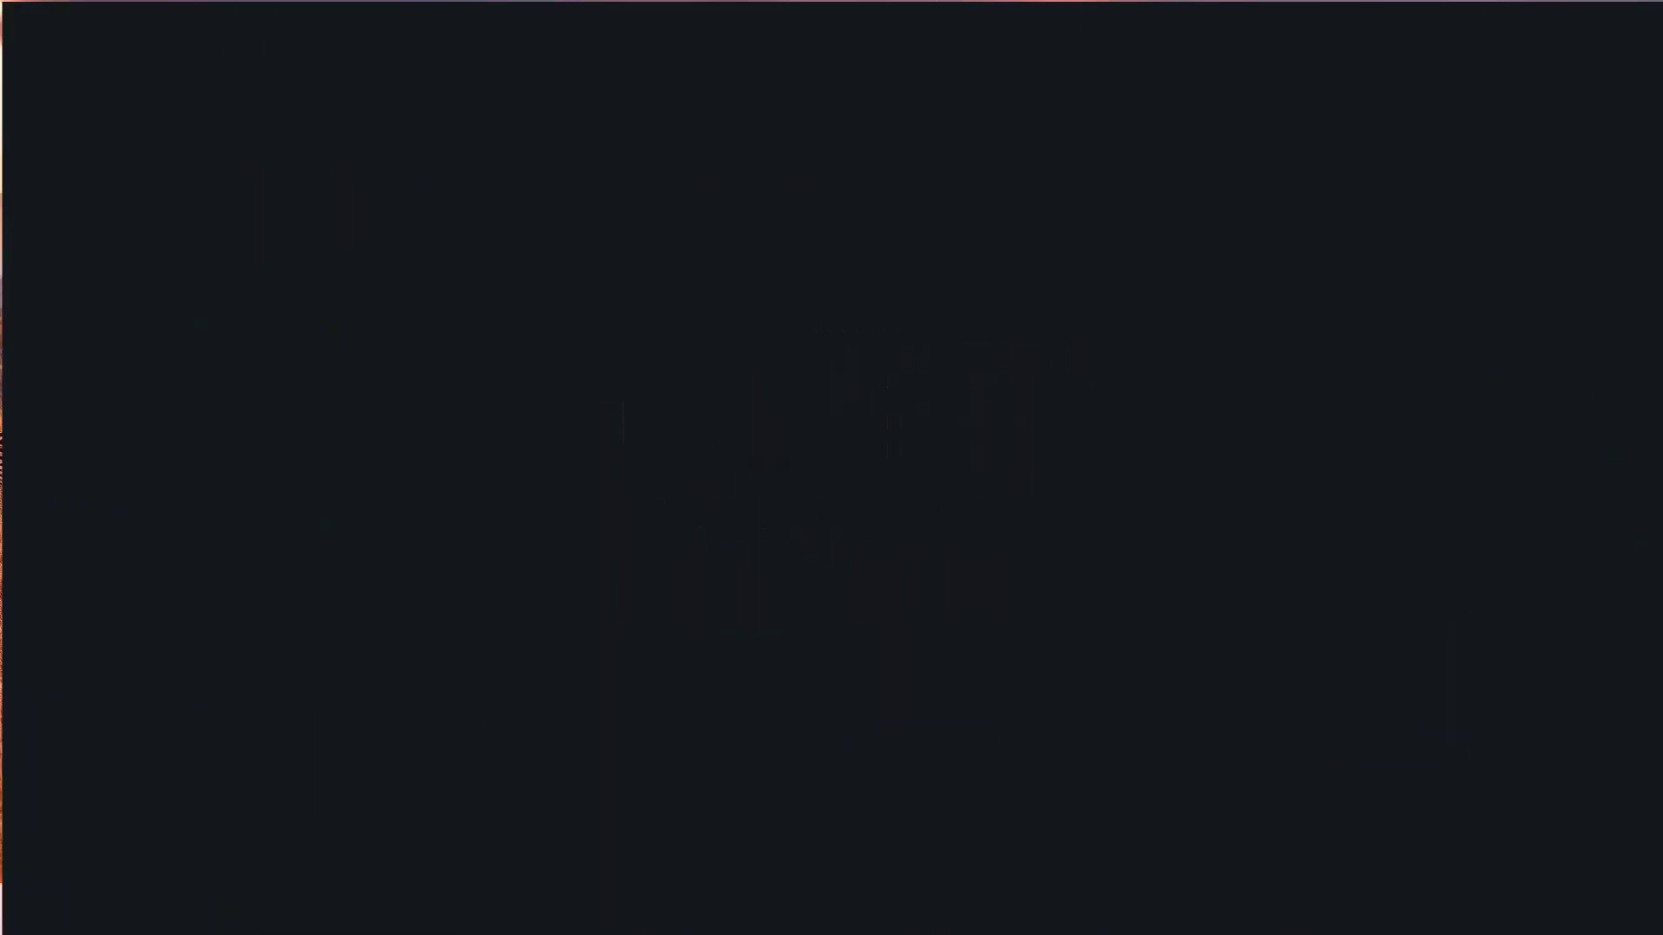
# Step: Open Task Manager and move its window higher up on the desktop
pyautogui.rightClick(1196, 909)
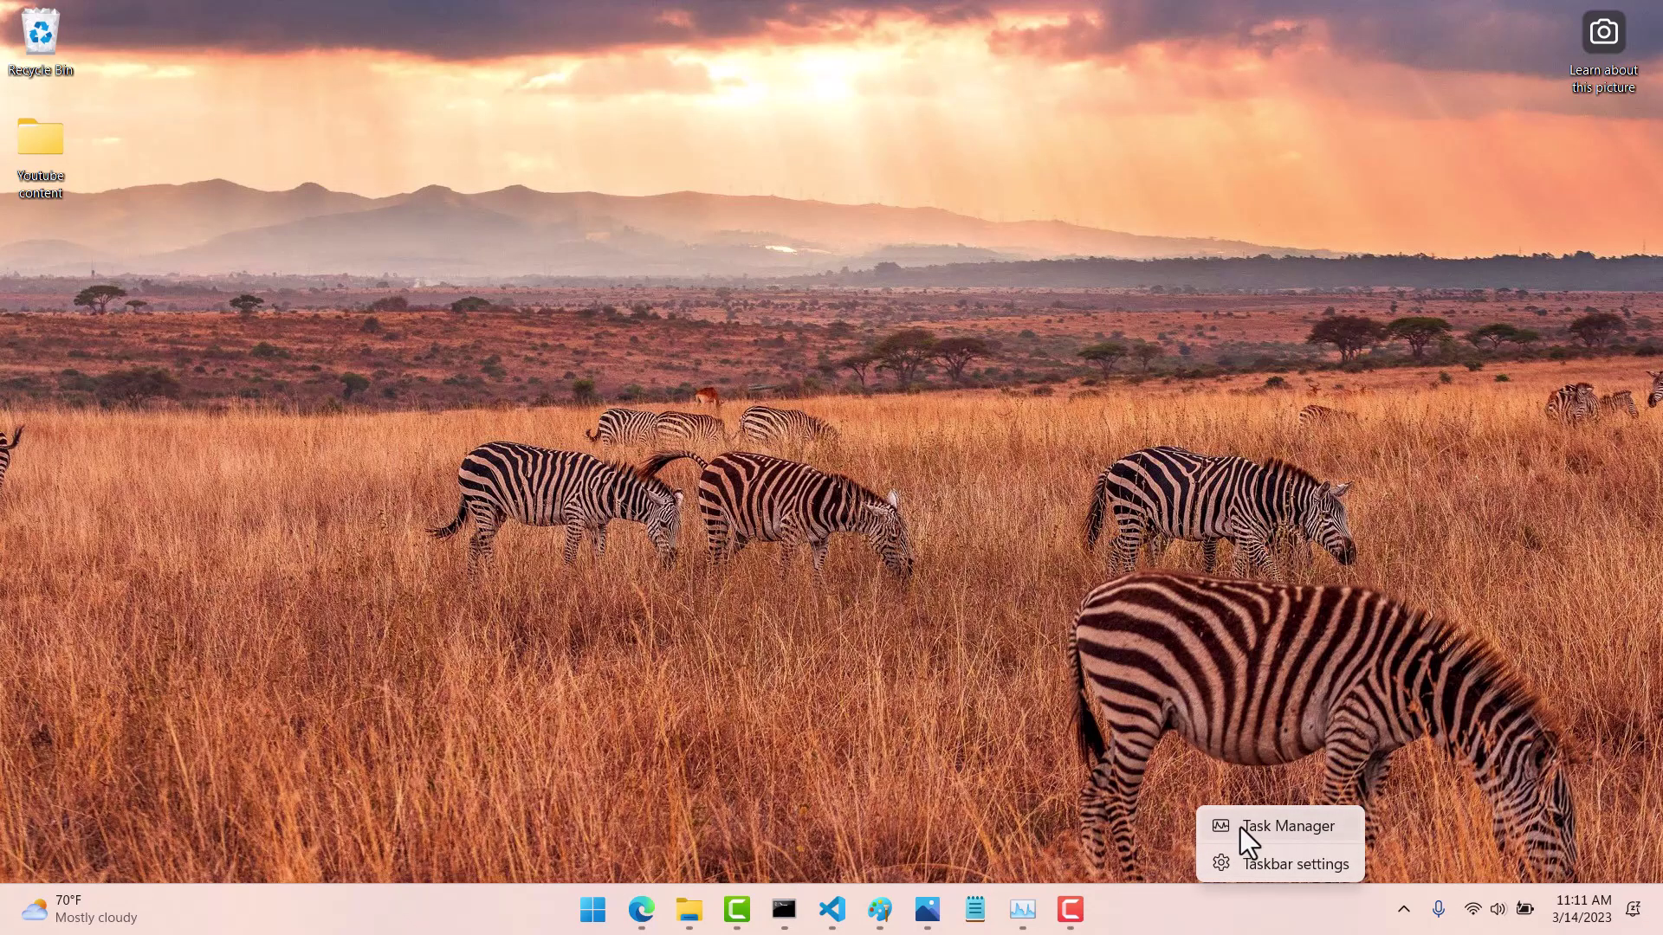
pyautogui.click(1240, 828)
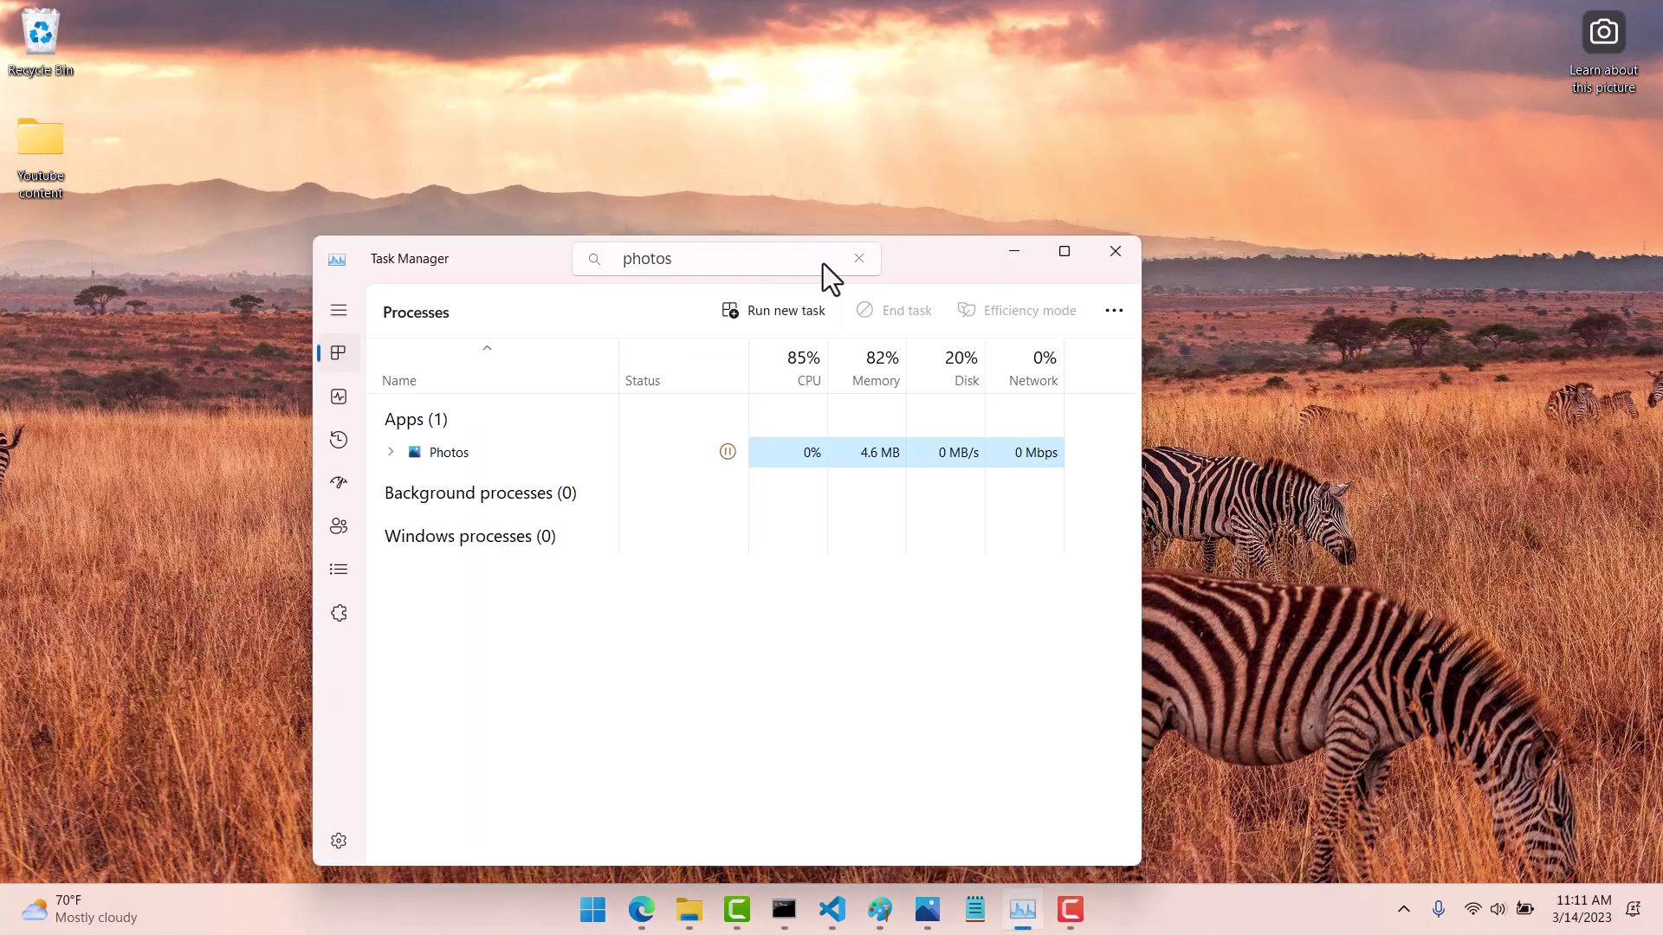
pyautogui.moveTo(918, 263); pyautogui.dragTo(960, 113)
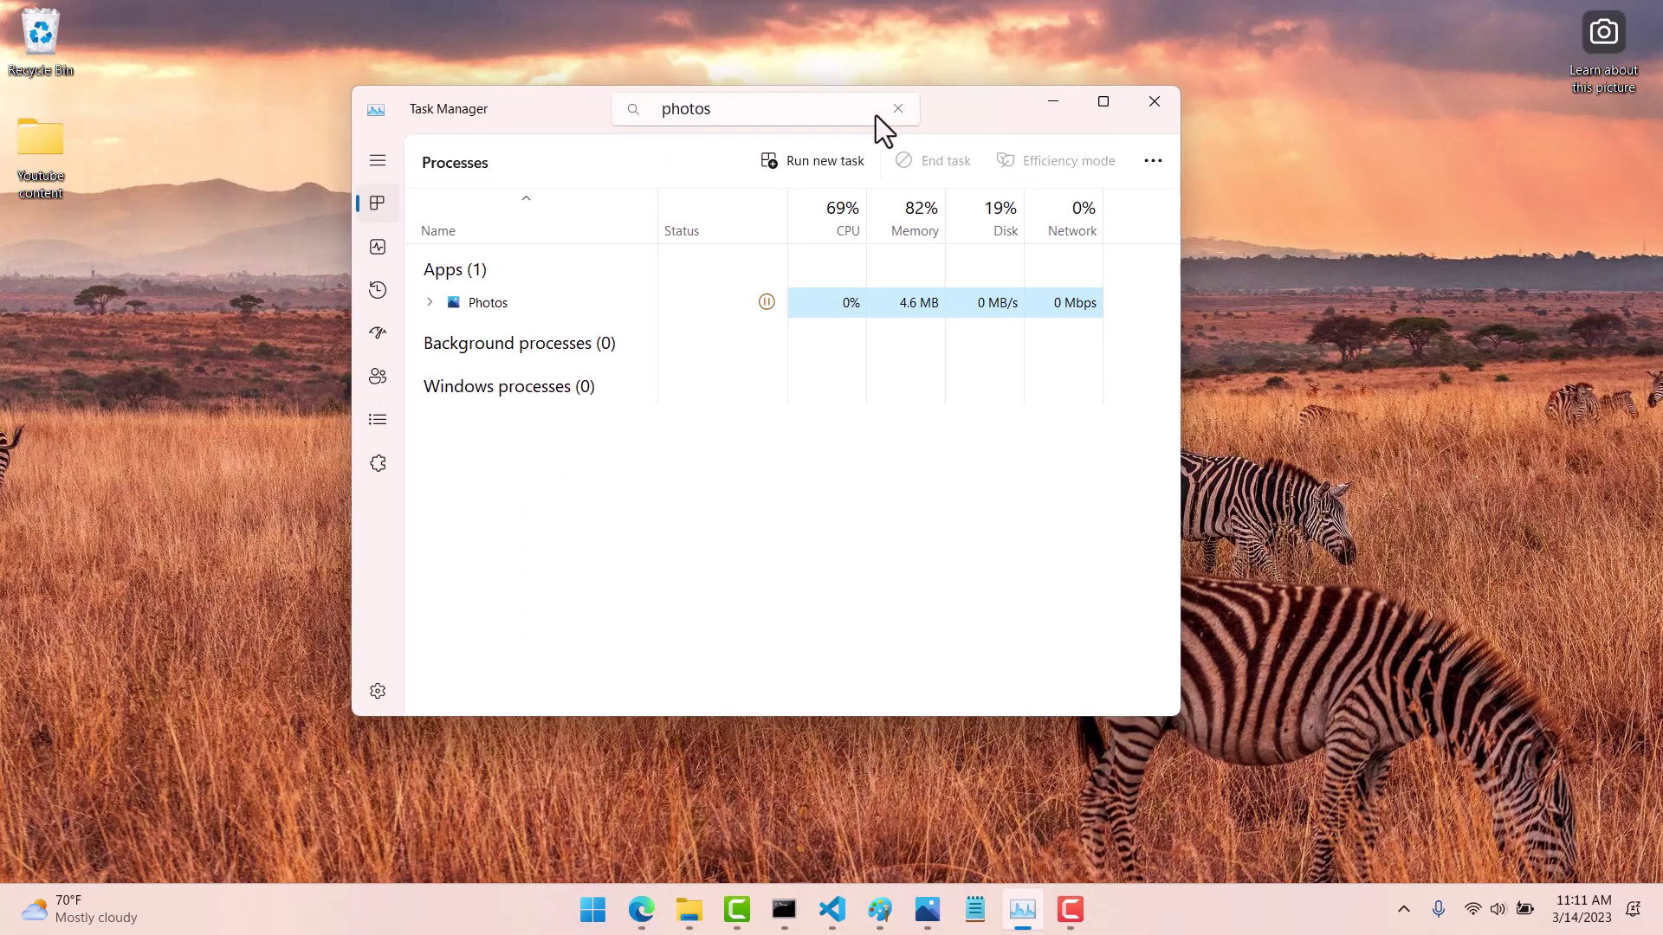
# Step: Look at the process list's View options and clear the photos search to browse all running processes
pyautogui.click(1161, 165)
pyautogui.moveTo(1155, 217)
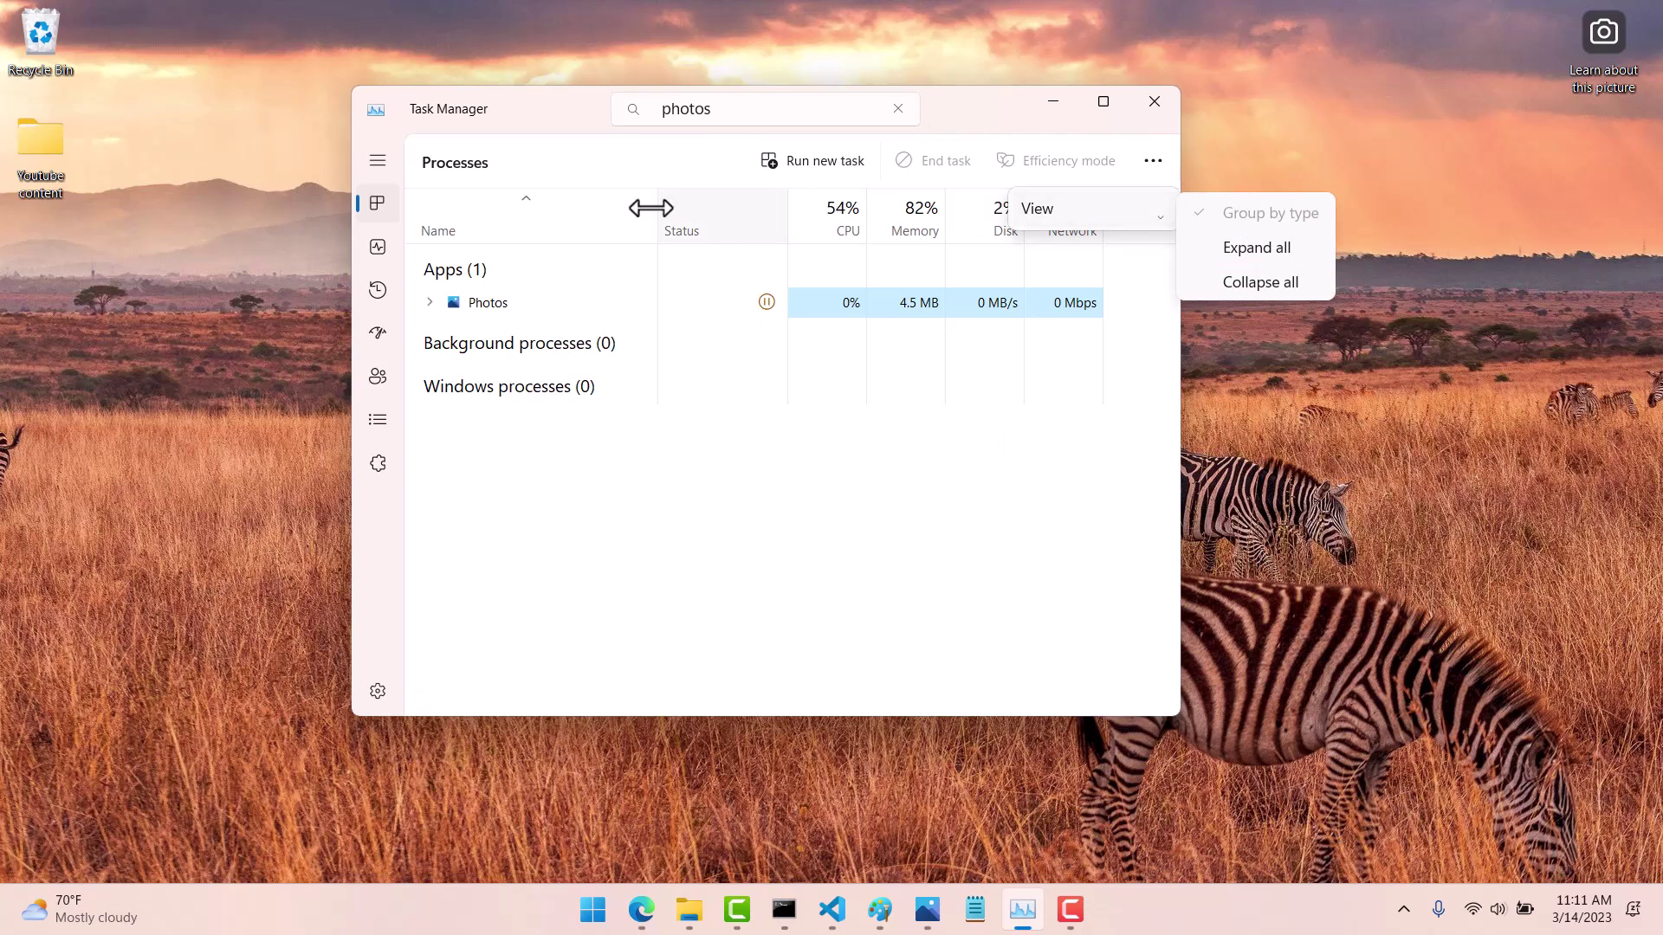
pyautogui.click(899, 108)
pyautogui.click(900, 109)
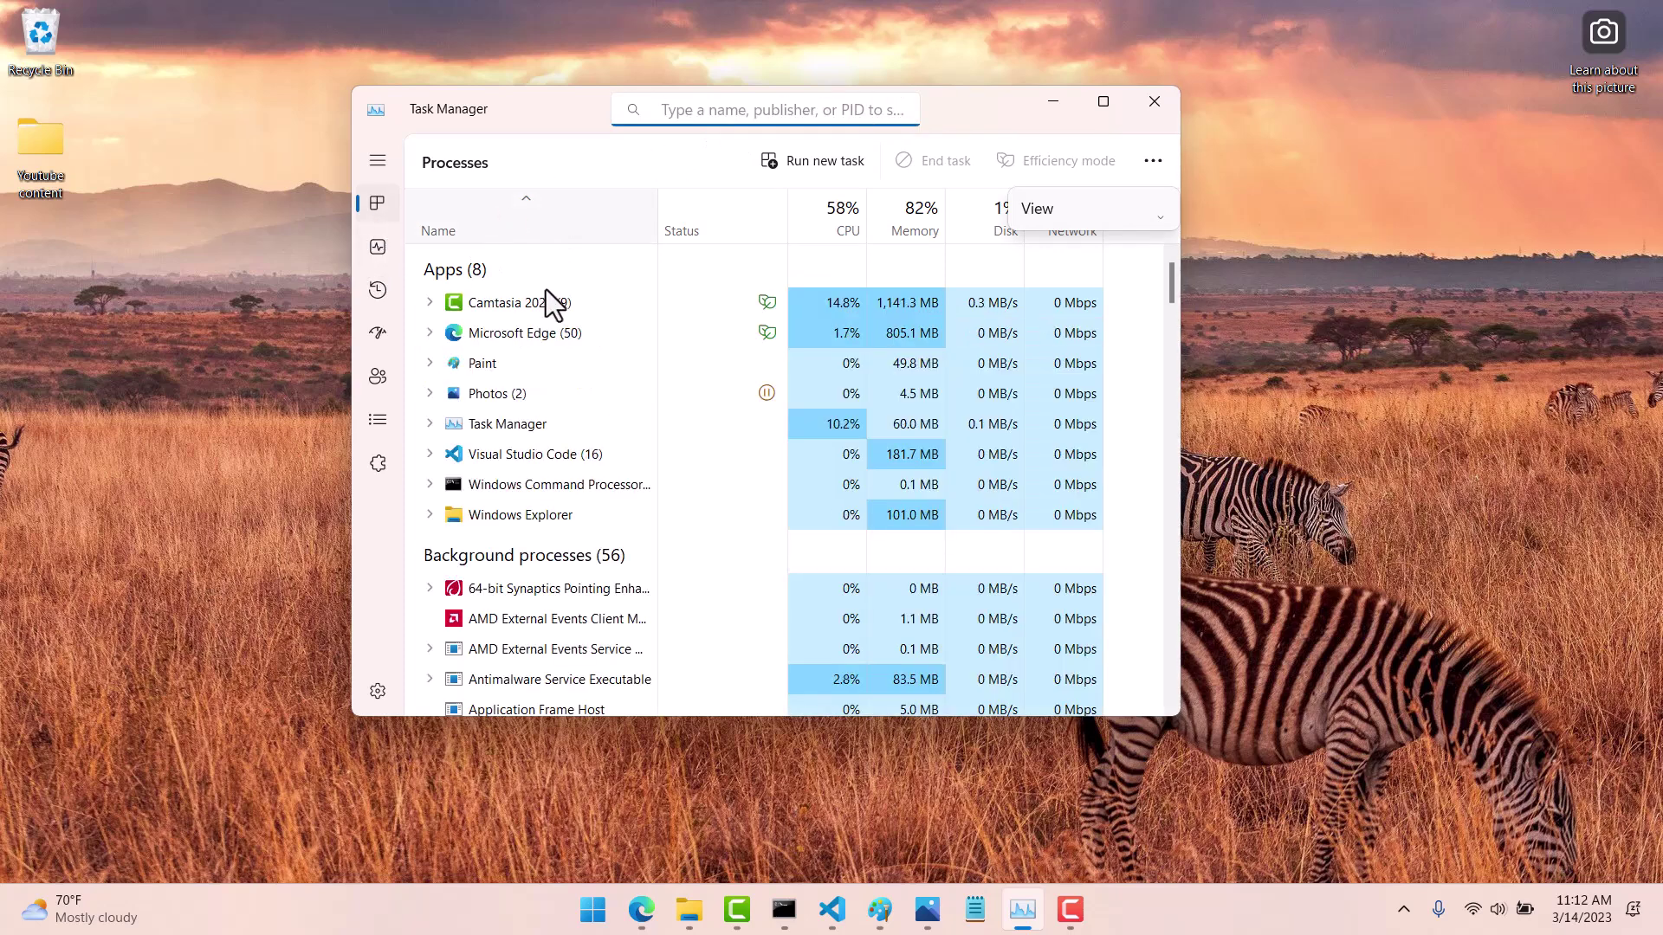
pyautogui.scroll(-1, 546, 474)
pyautogui.scroll(-3, 546, 476)
pyautogui.scroll(4, 546, 474)
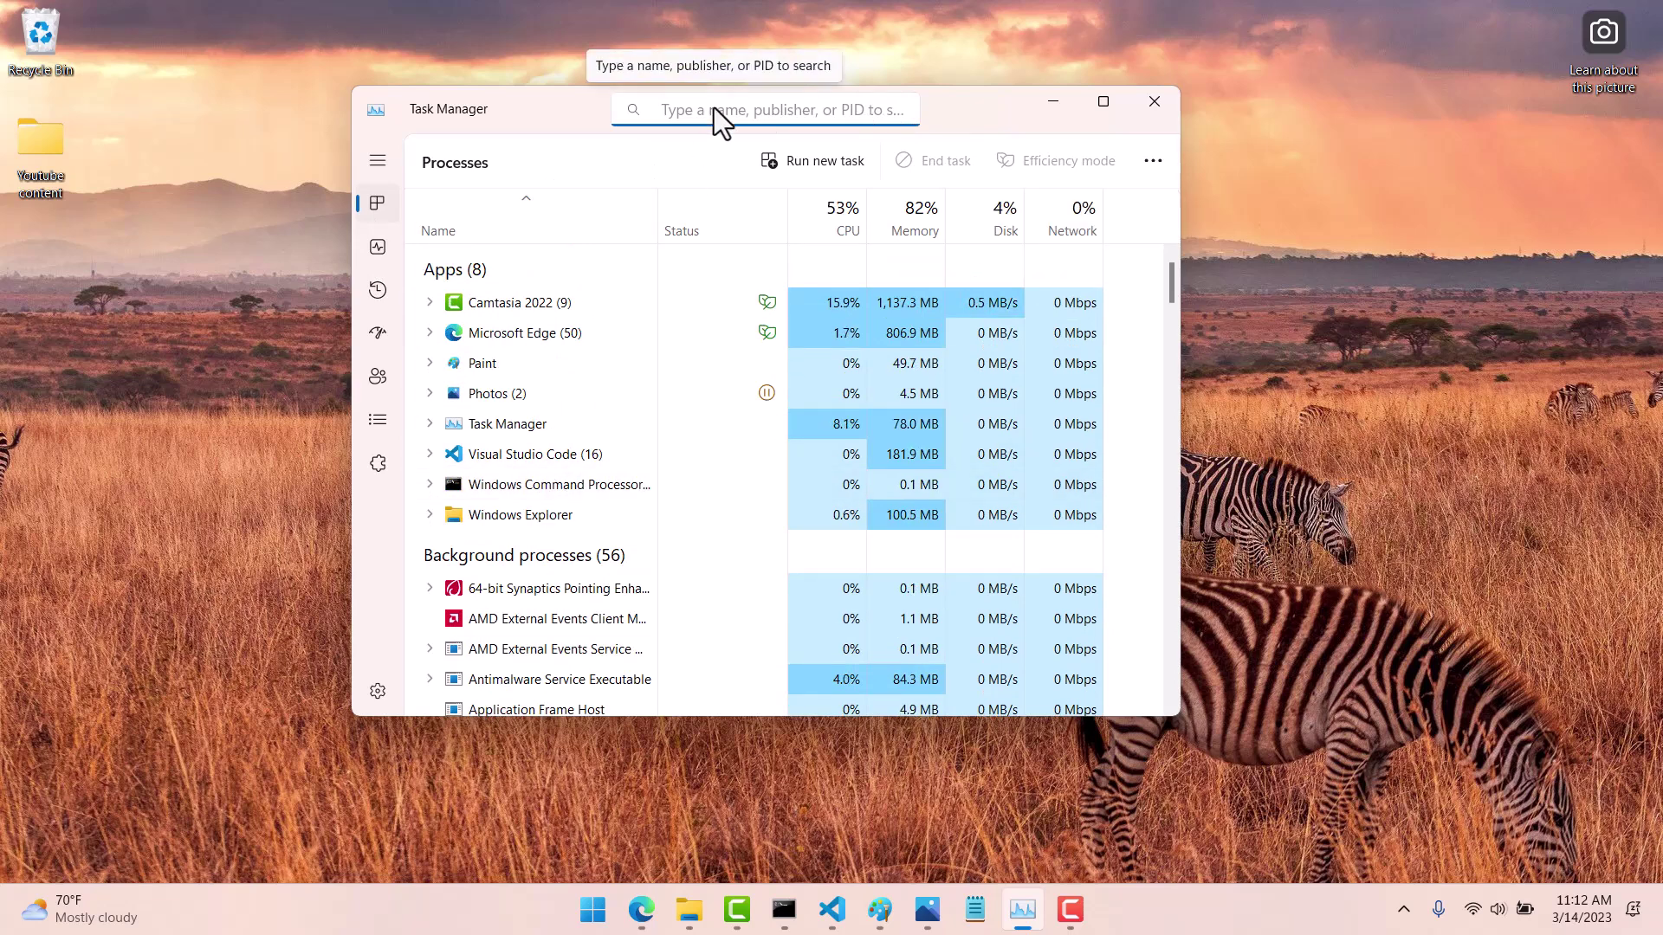
# Step: Search the running processes for PHOTOS and select the Photos app
pyautogui.write('PHOTOS')
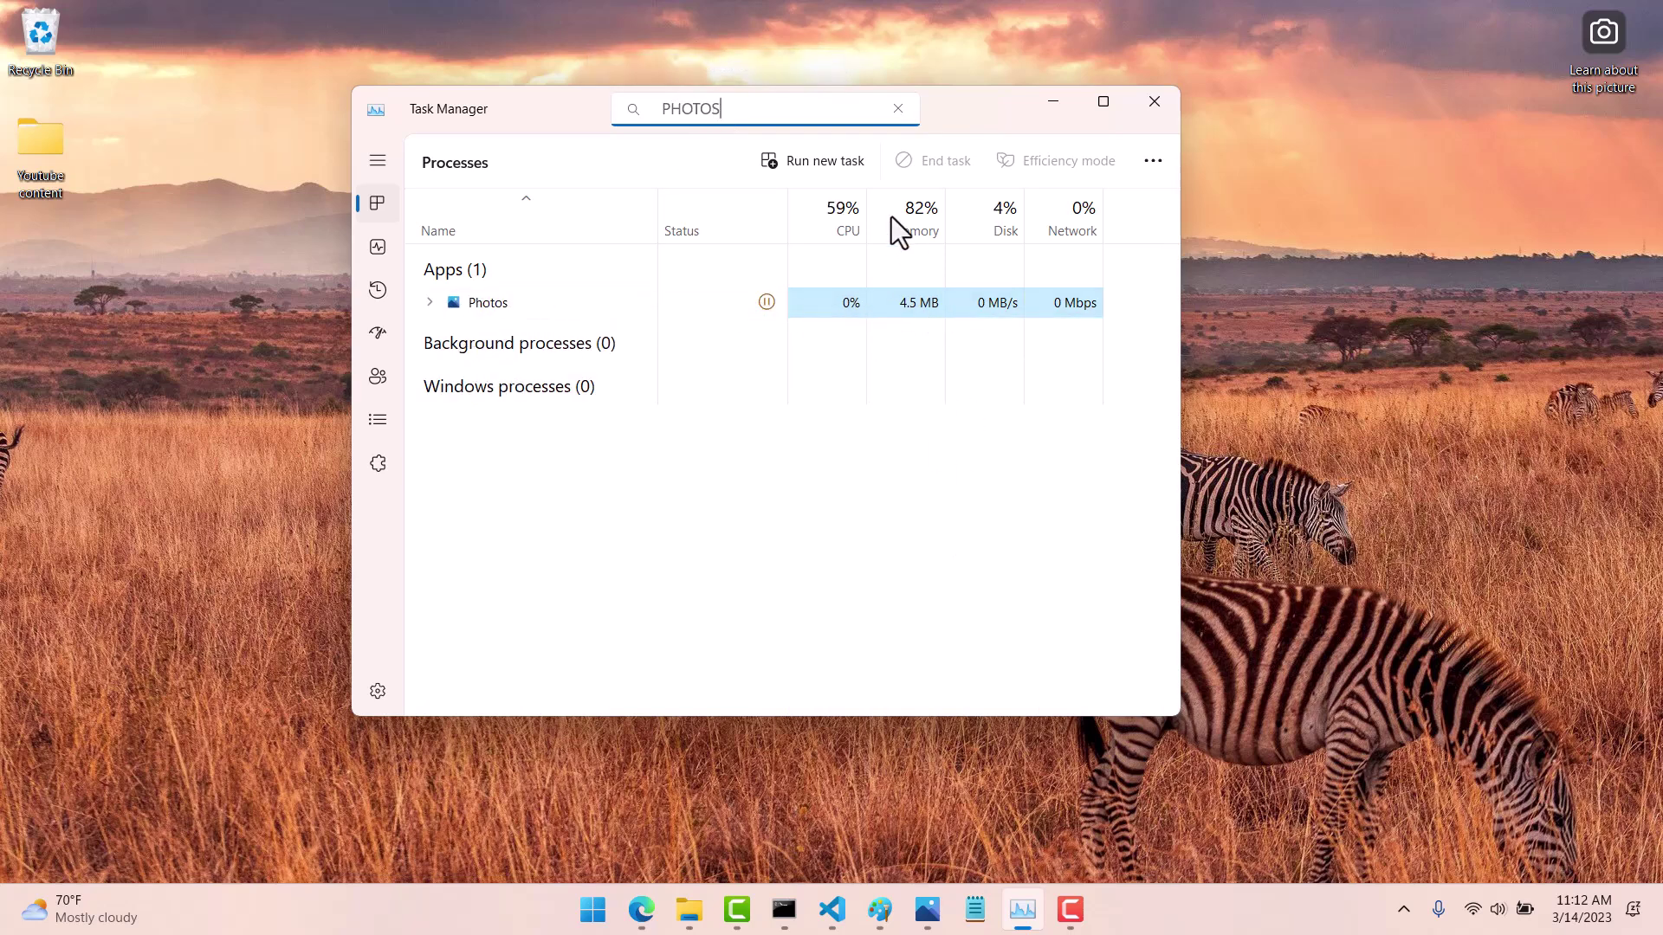
pyautogui.click(518, 304)
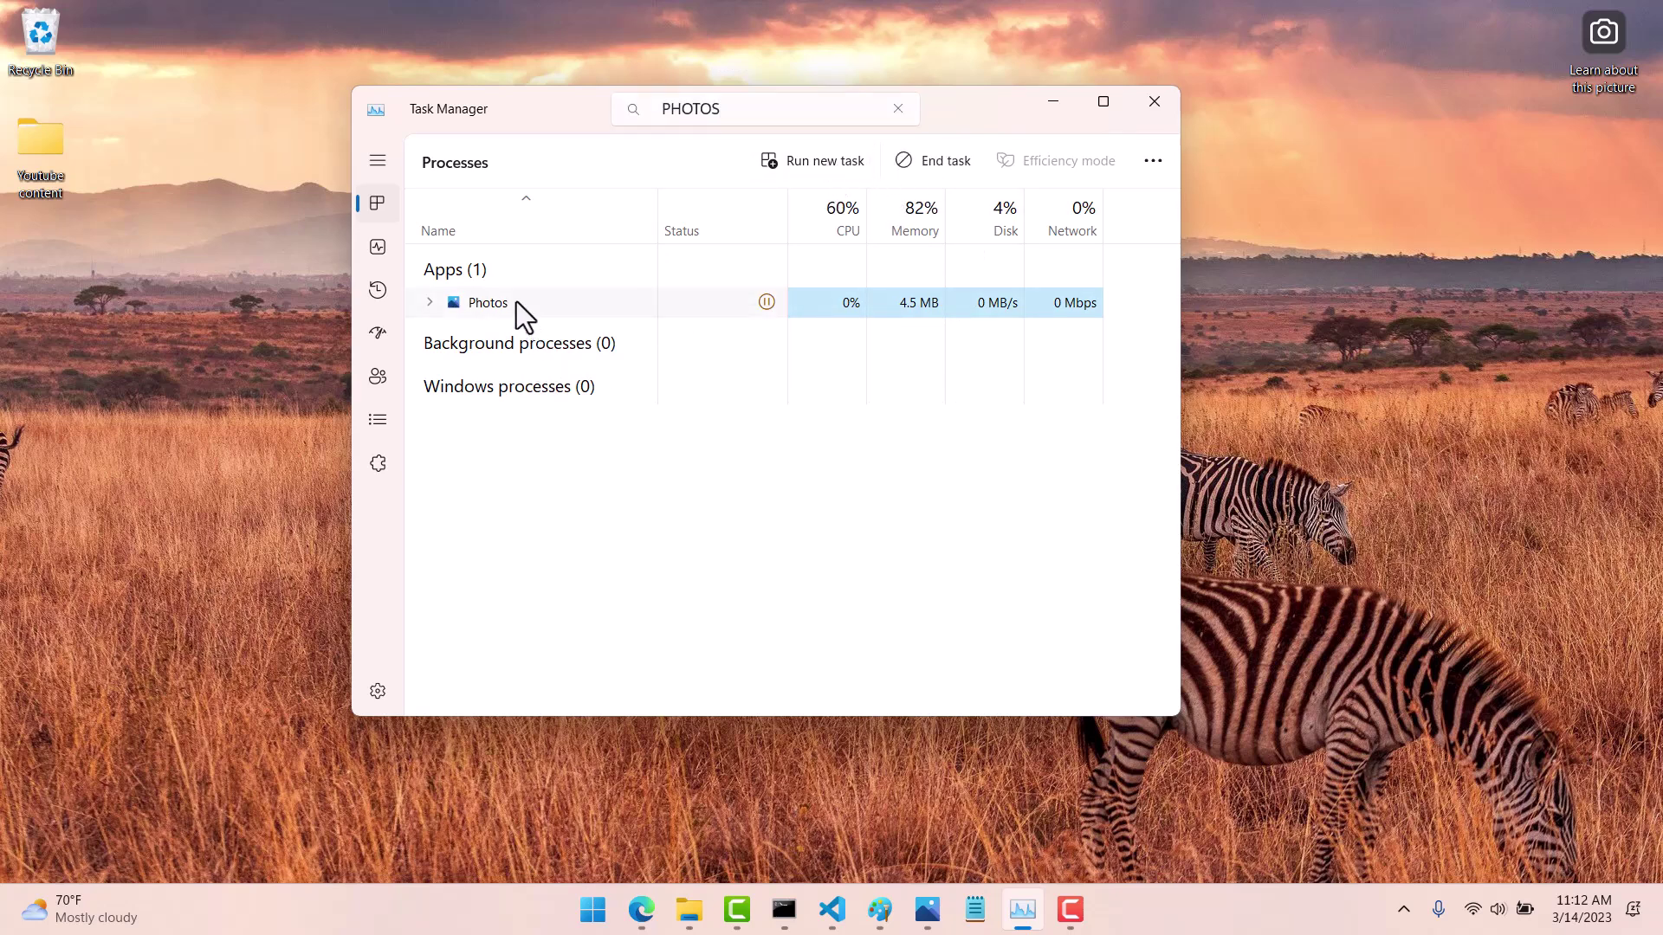
# Step: End the Photos app's task and clear the PHOTOS filter to list all running processes again
pyautogui.click(940, 165)
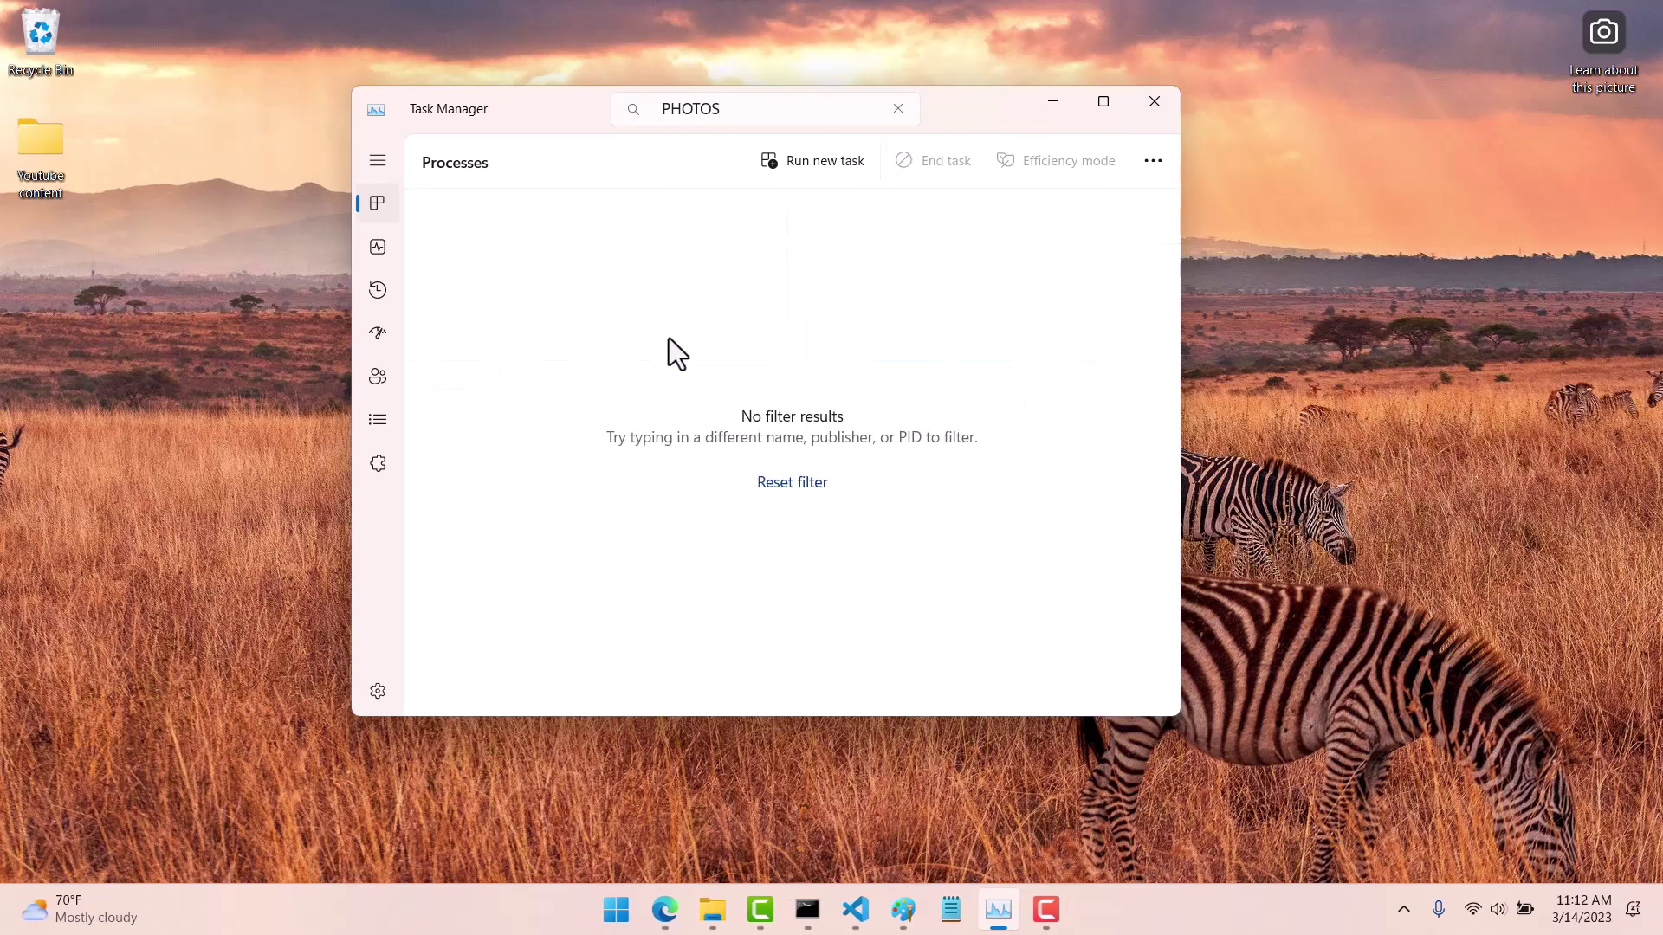
pyautogui.click(890, 114)
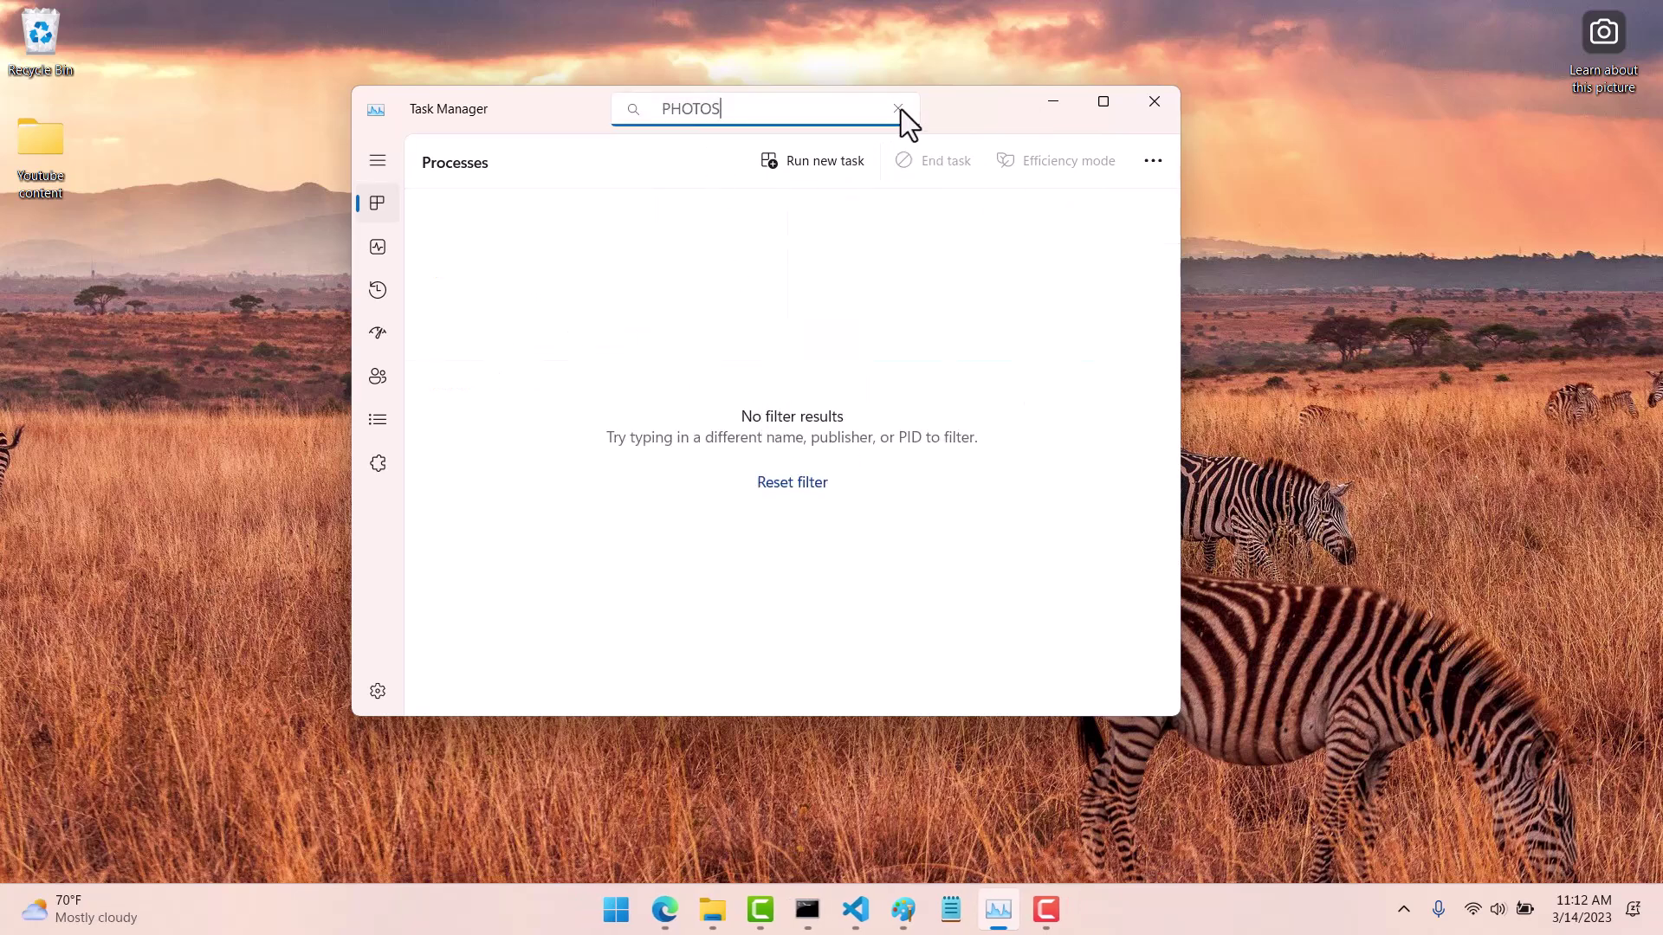
pyautogui.click(897, 109)
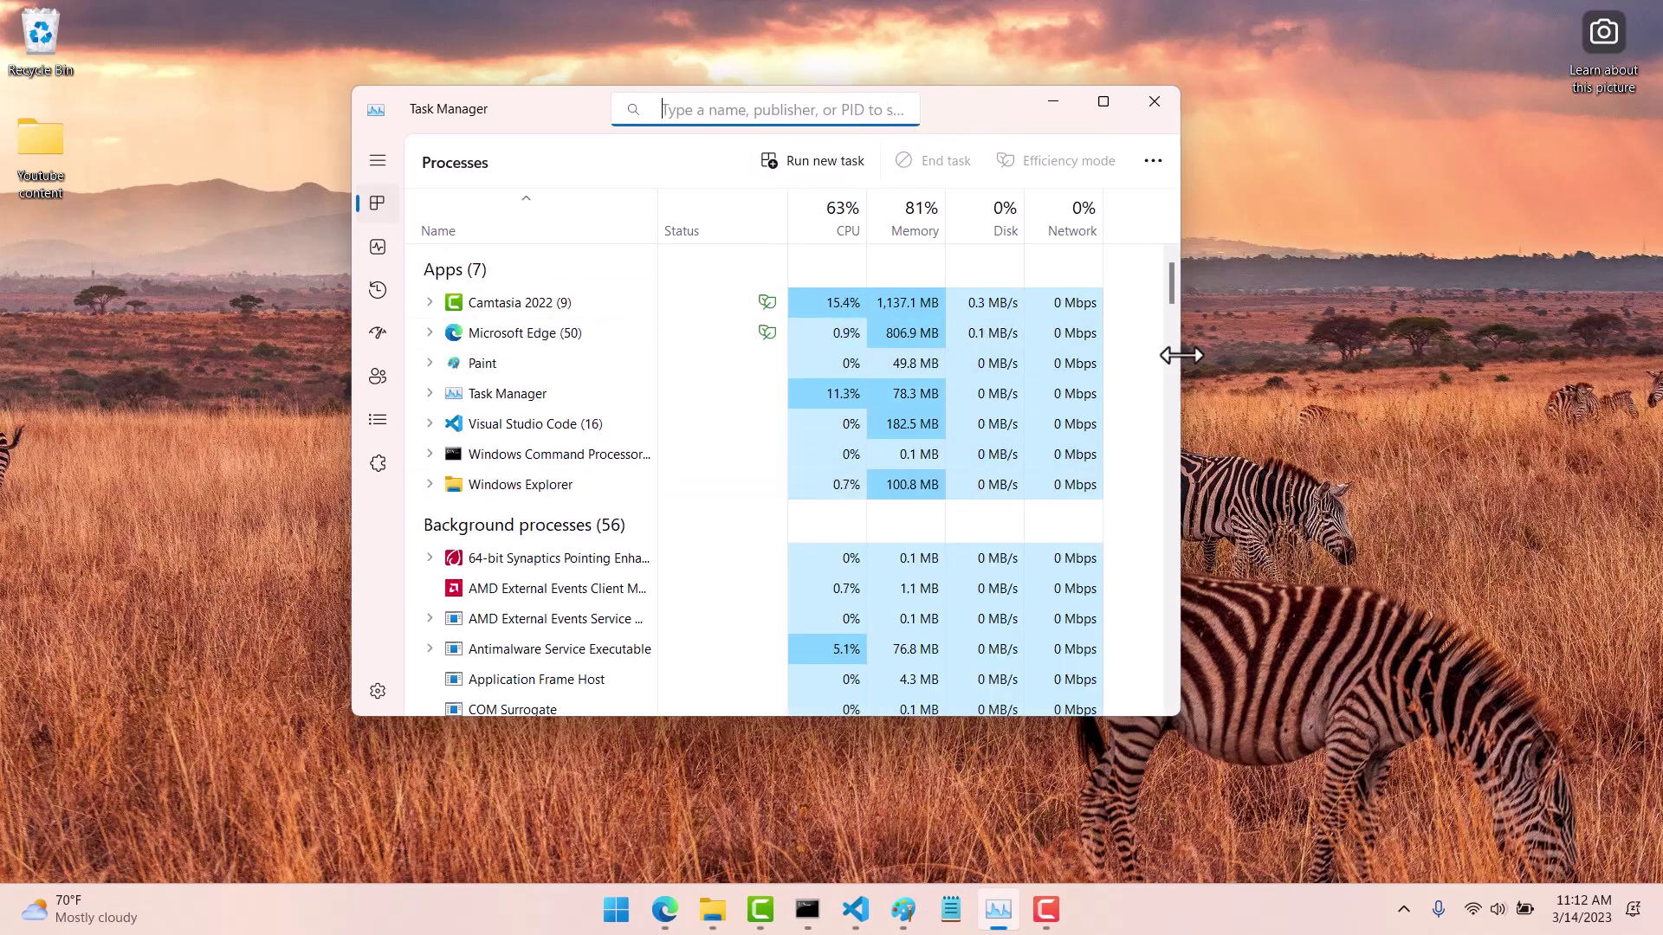
pyautogui.click(1264, 337)
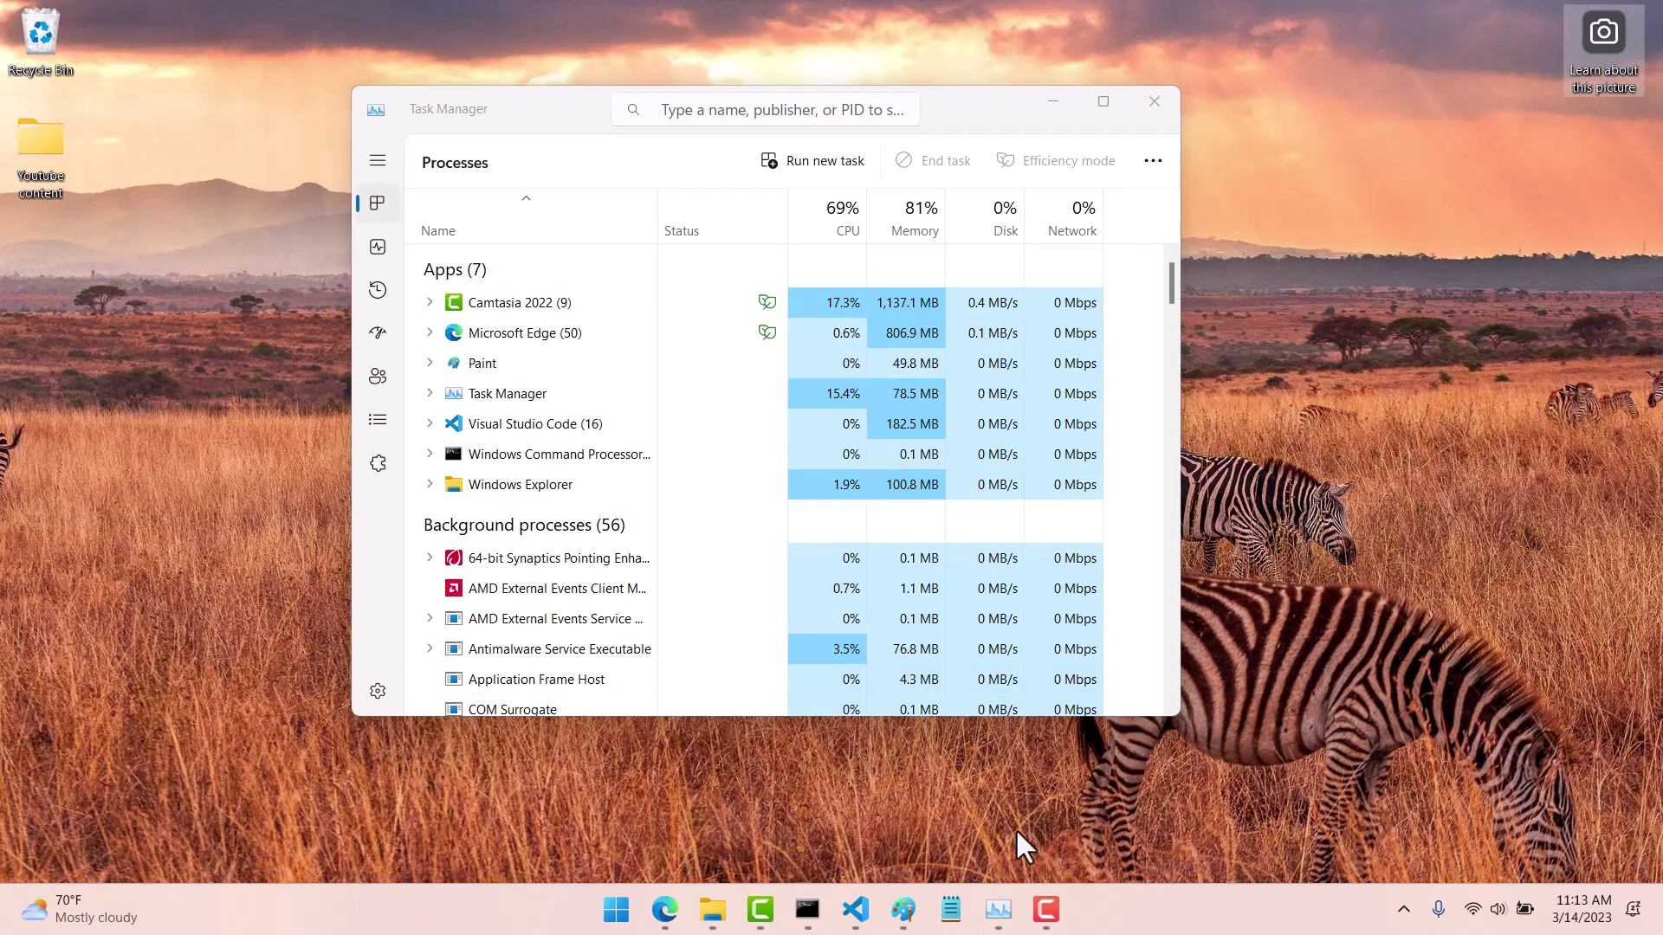
pyautogui.click(1044, 909)
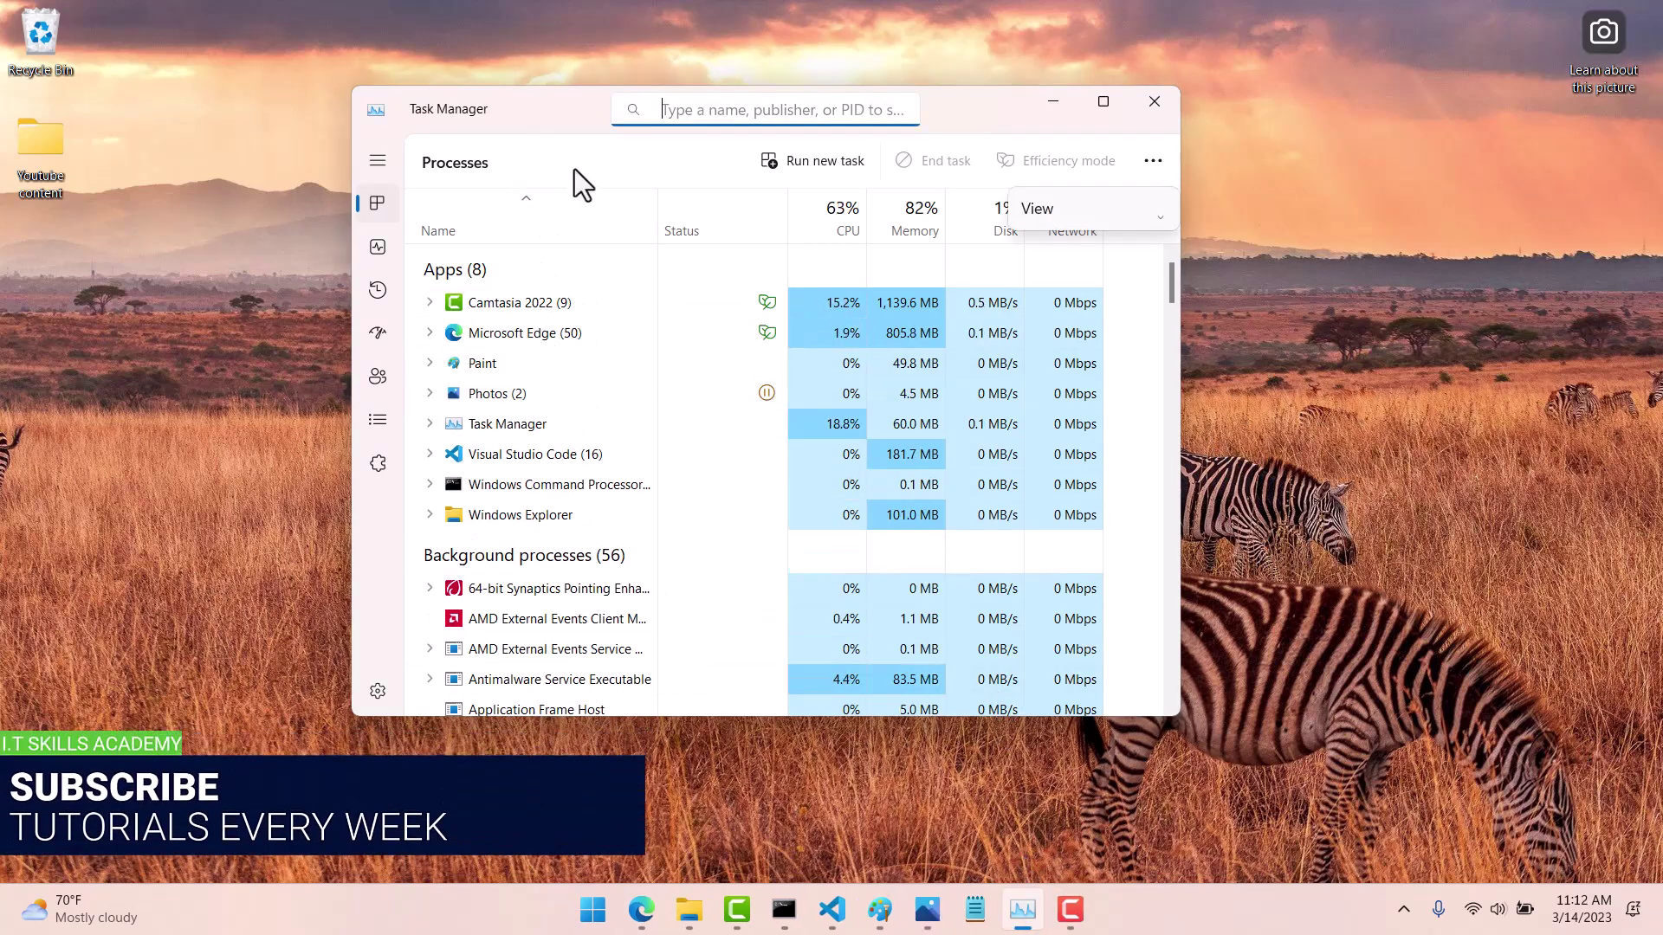
# Step: Expand Task Manager's navigation labels, view the App history and Performance pages, and collapse the labels
pyautogui.click(557, 160)
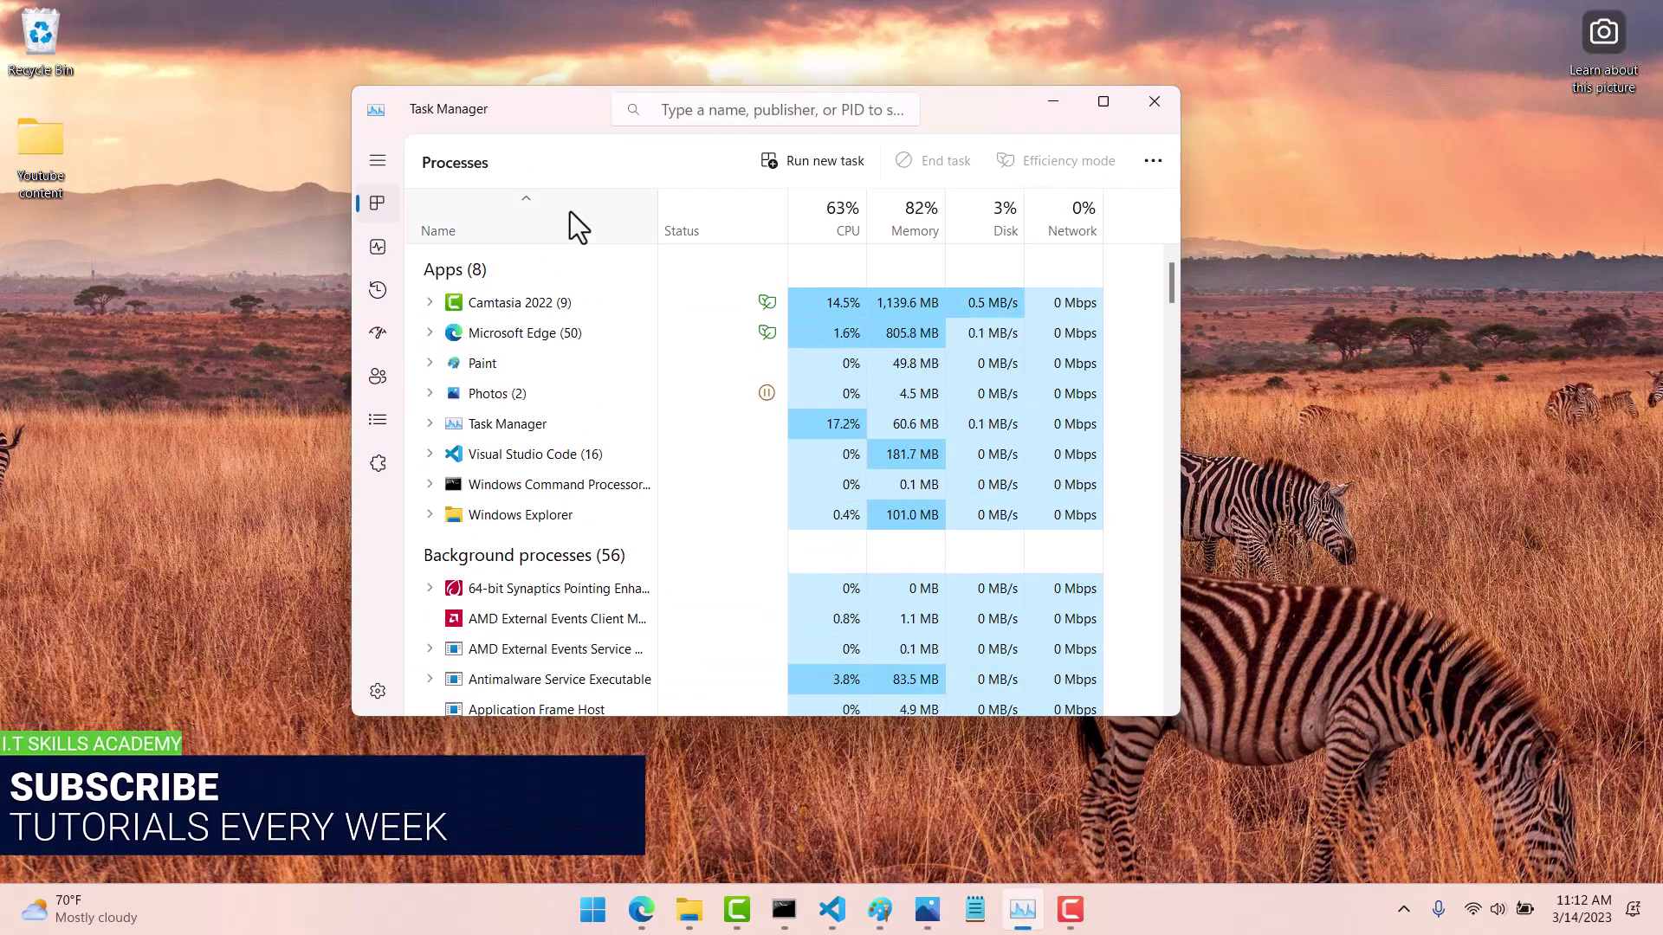
pyautogui.click(377, 167)
pyautogui.click(440, 294)
pyautogui.click(443, 250)
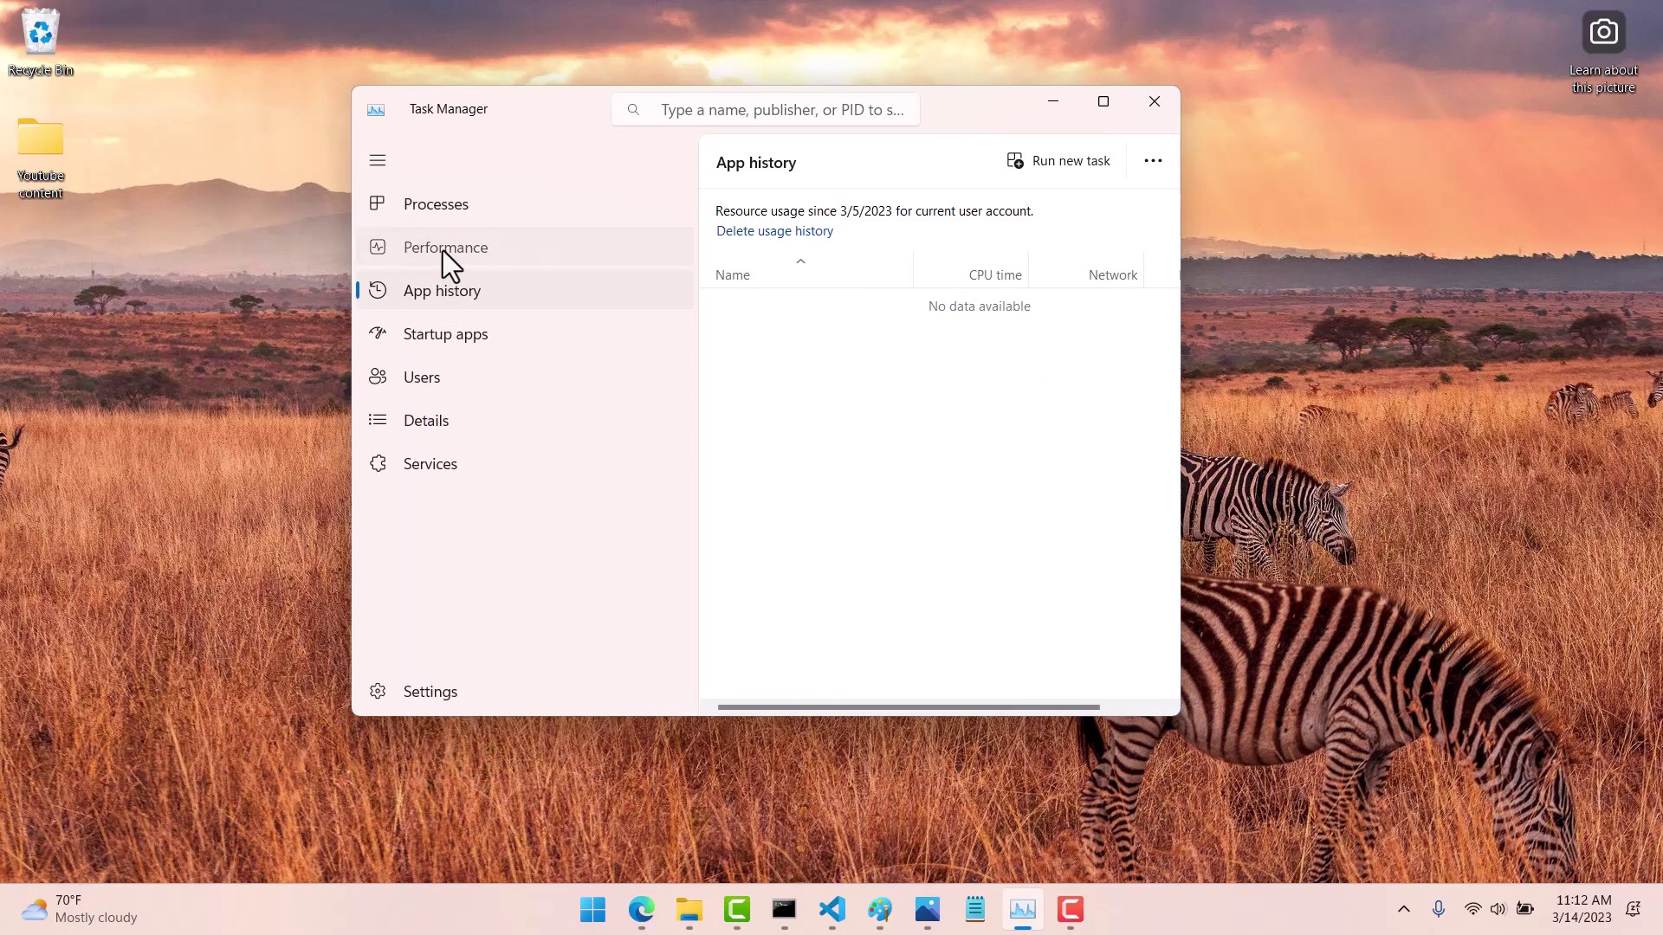
pyautogui.click(378, 161)
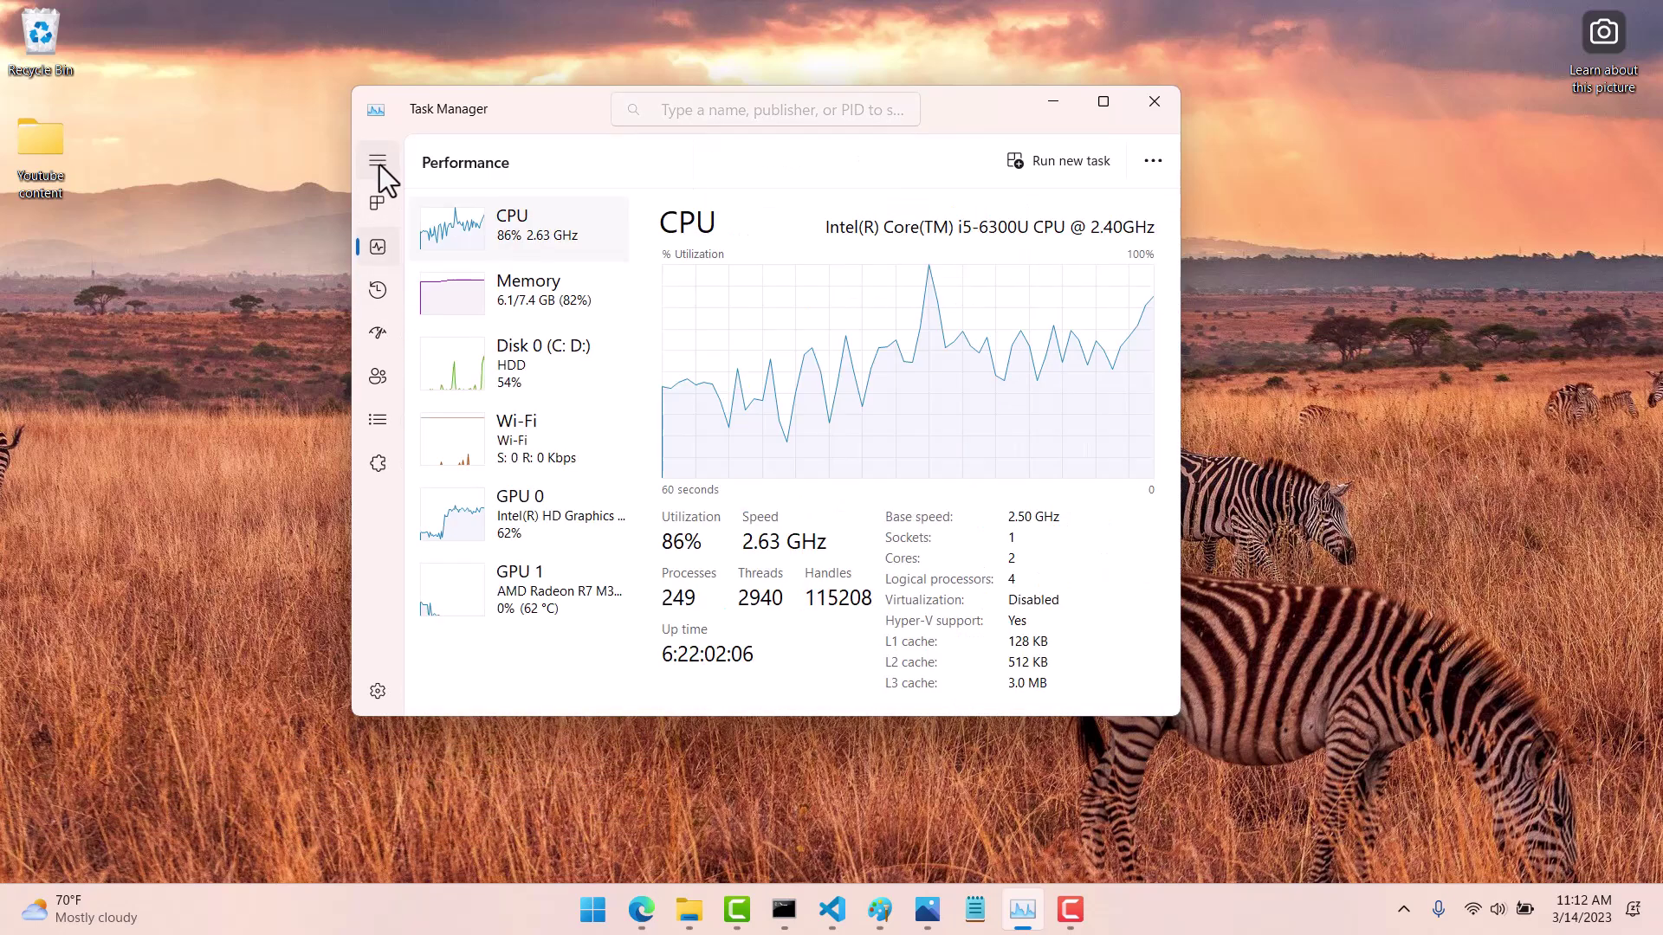
# Step: View the Startup apps and Details pages, and return to Processes with the process search ready for input
pyautogui.click(376, 338)
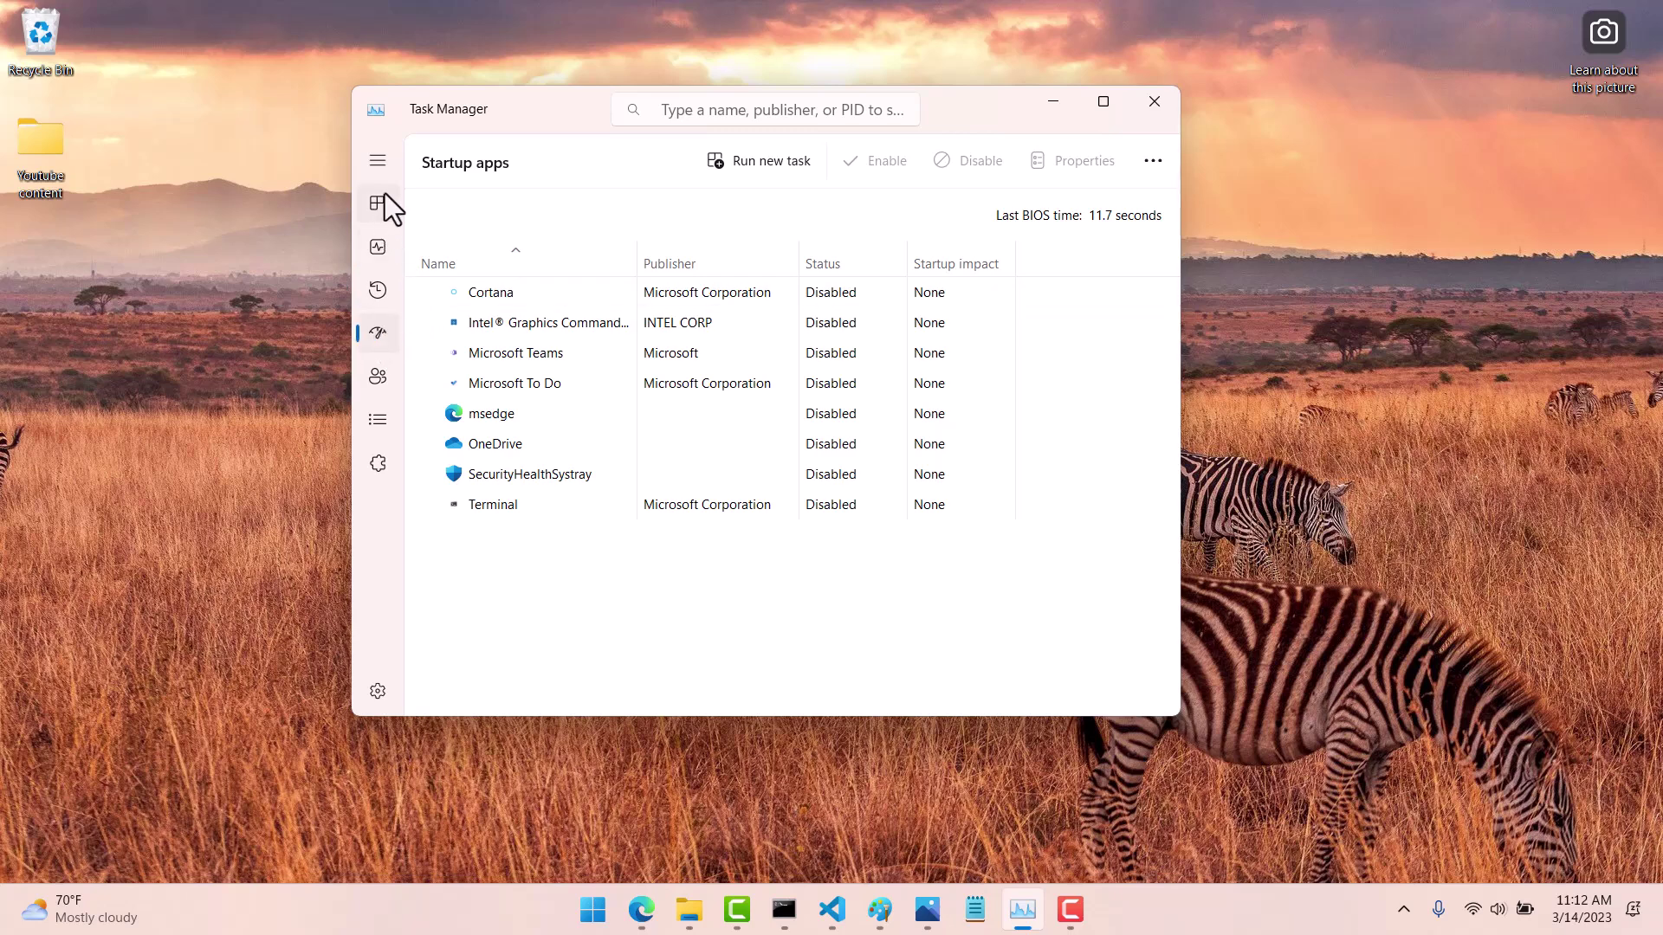
pyautogui.moveTo(380, 417)
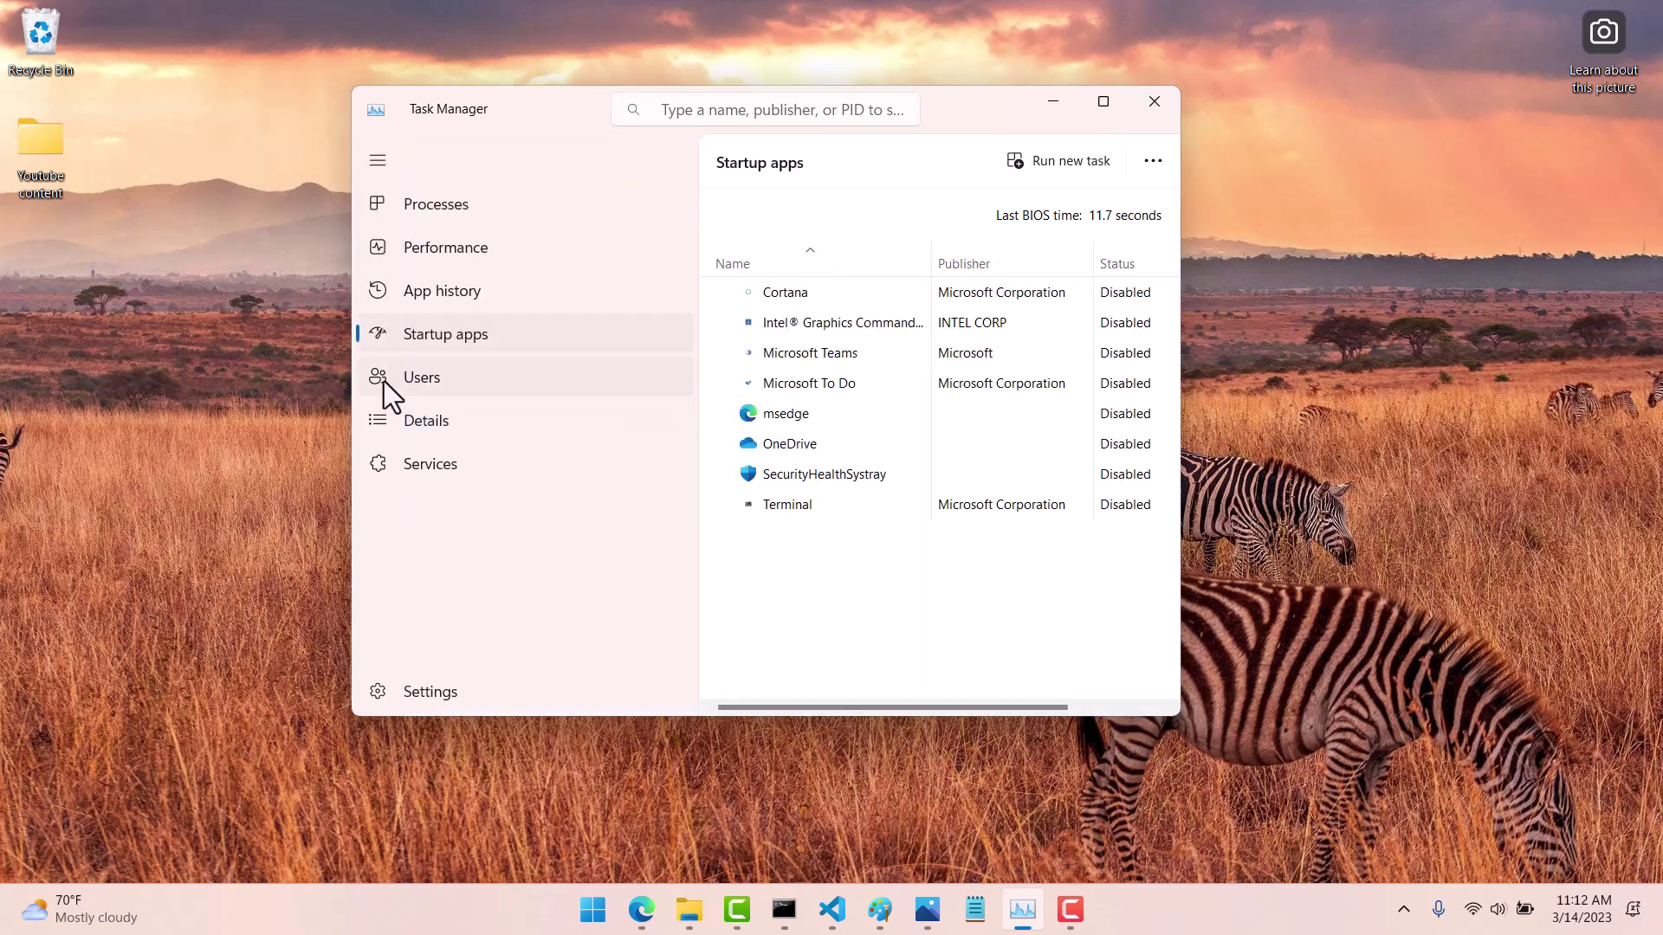
pyautogui.click(423, 424)
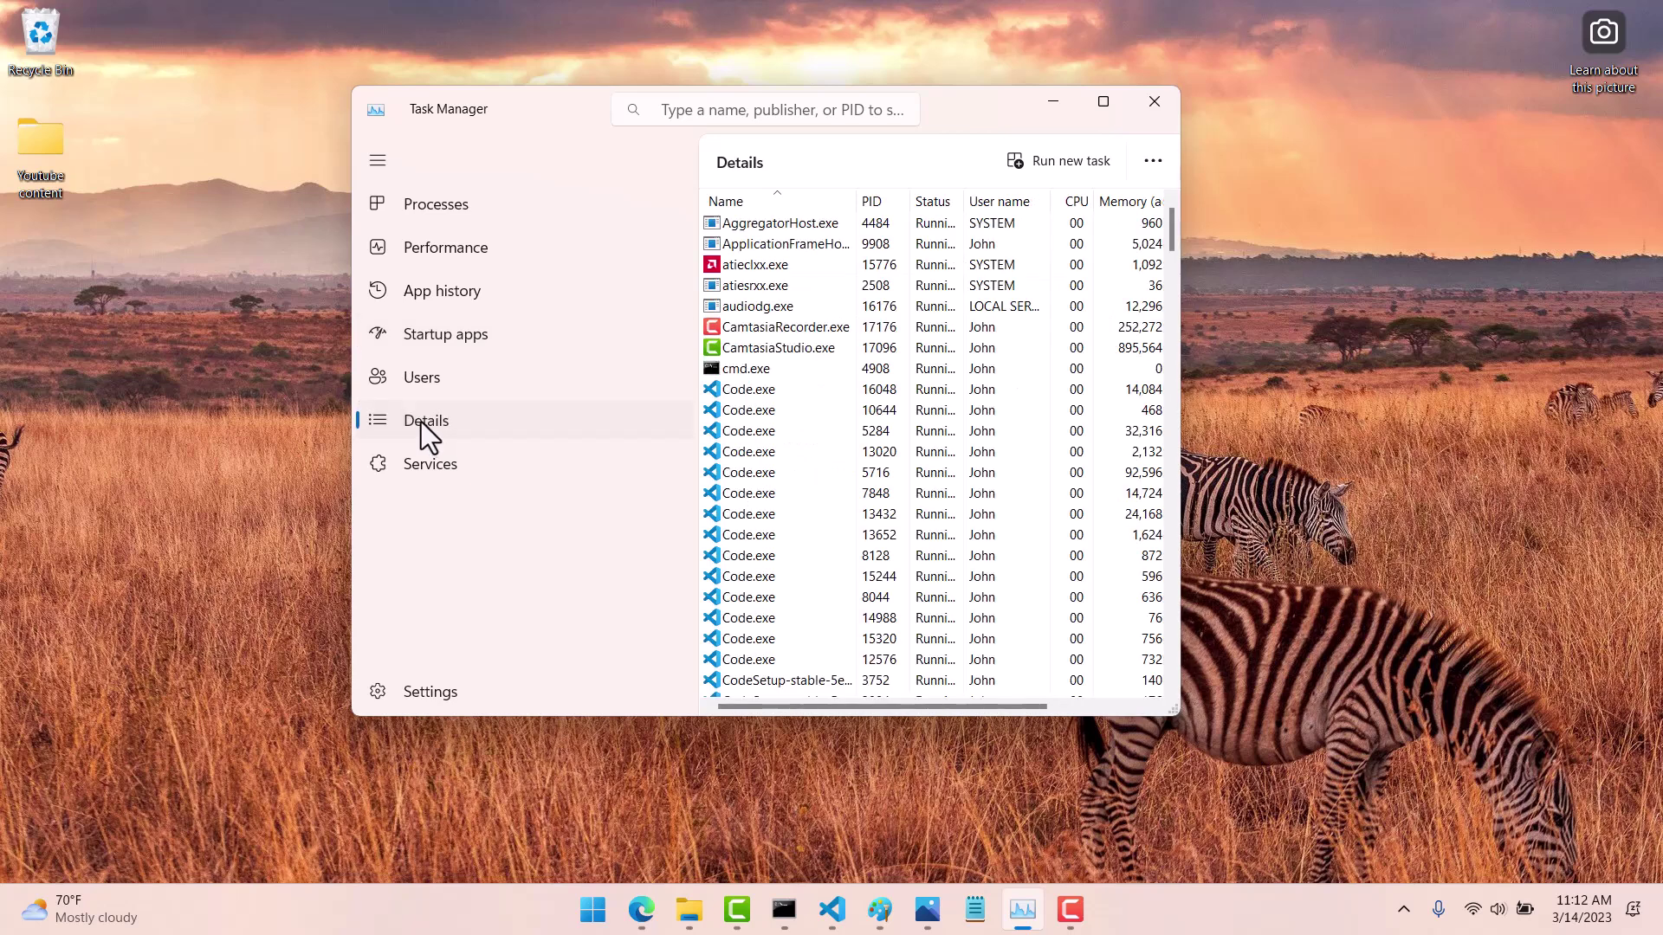
pyautogui.click(405, 208)
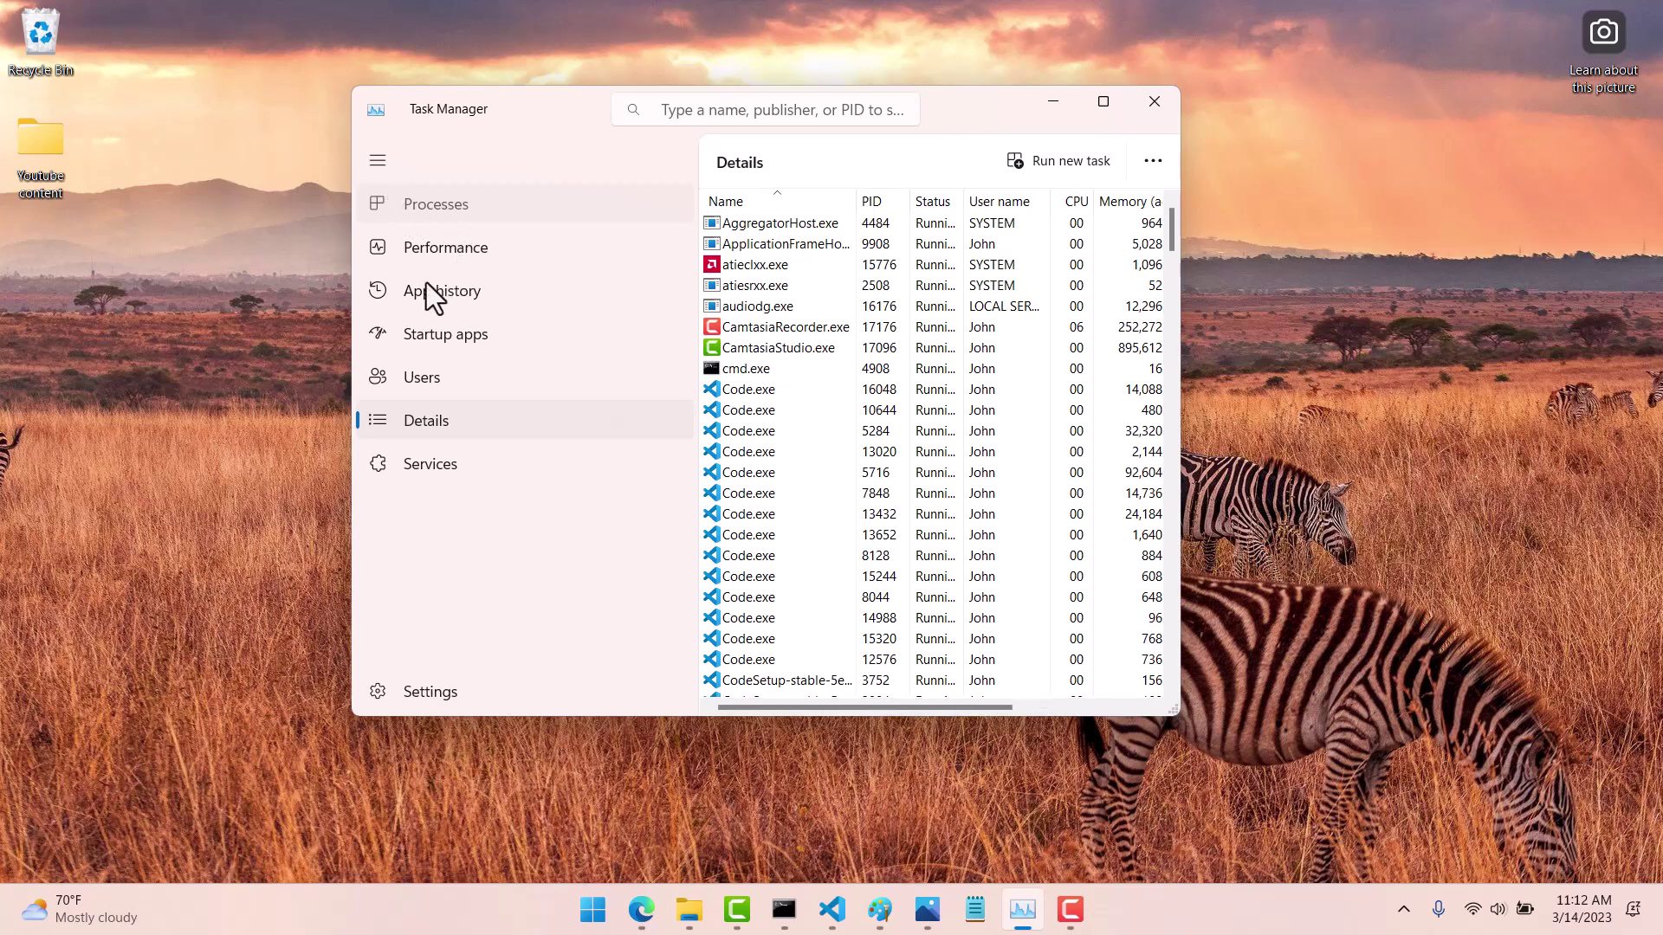
pyautogui.click(384, 165)
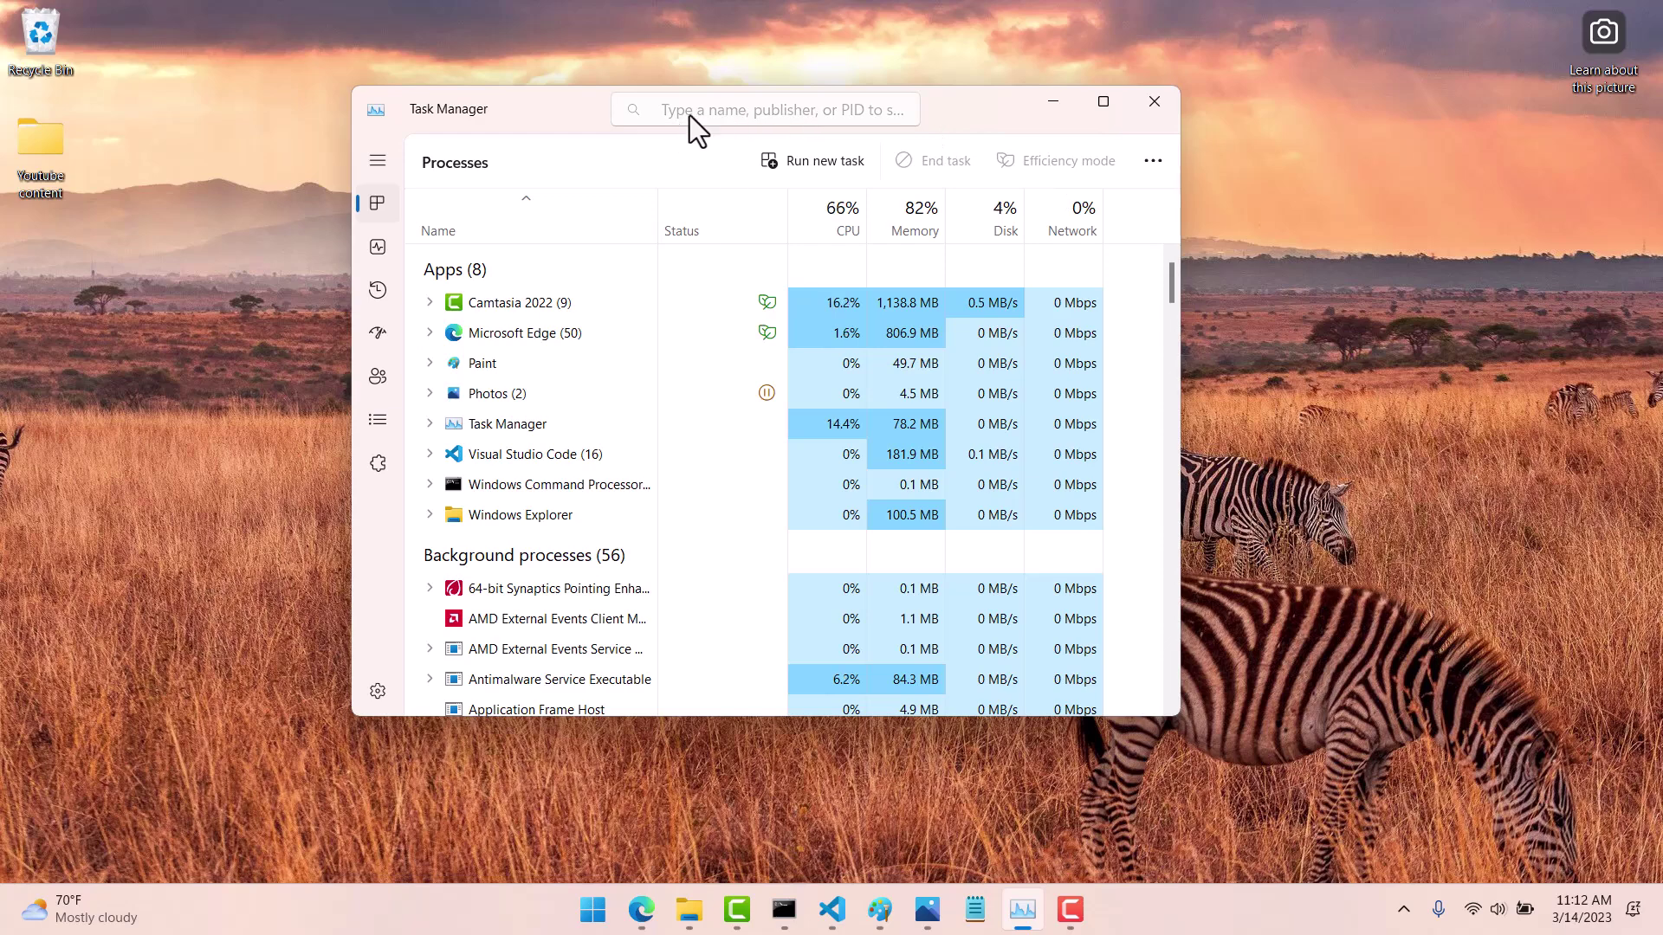
pyautogui.click(713, 108)
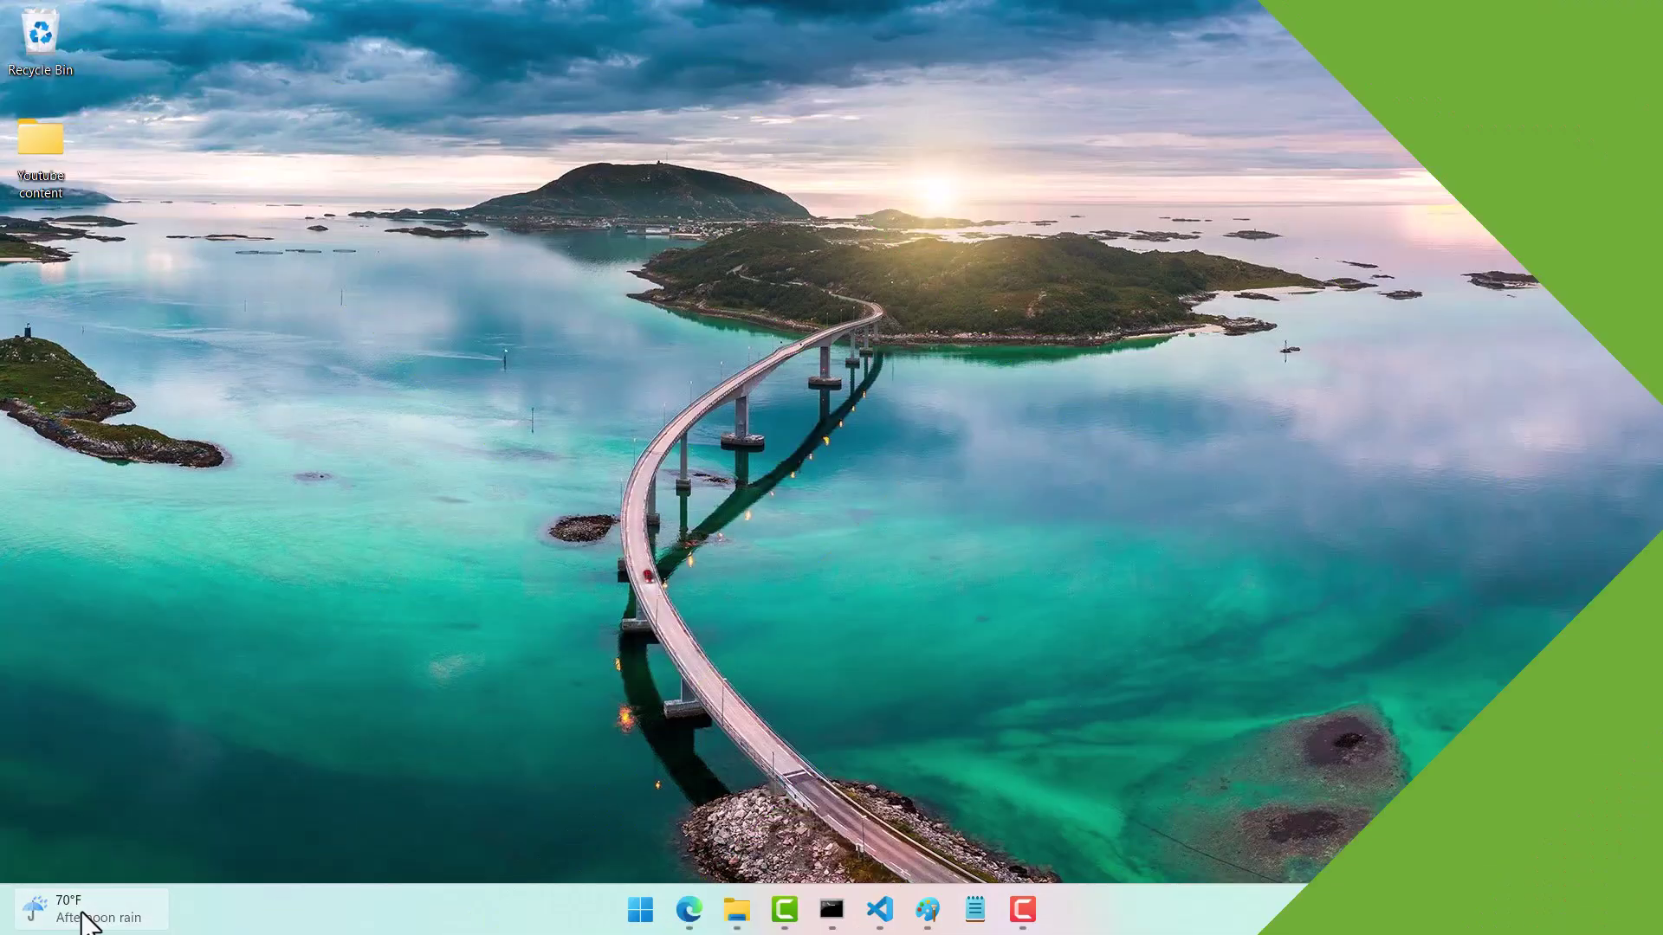
# Step: Open the Widgets board from the desktop and browse its weather, games, stocks and news cards
pyautogui.click(87, 921)
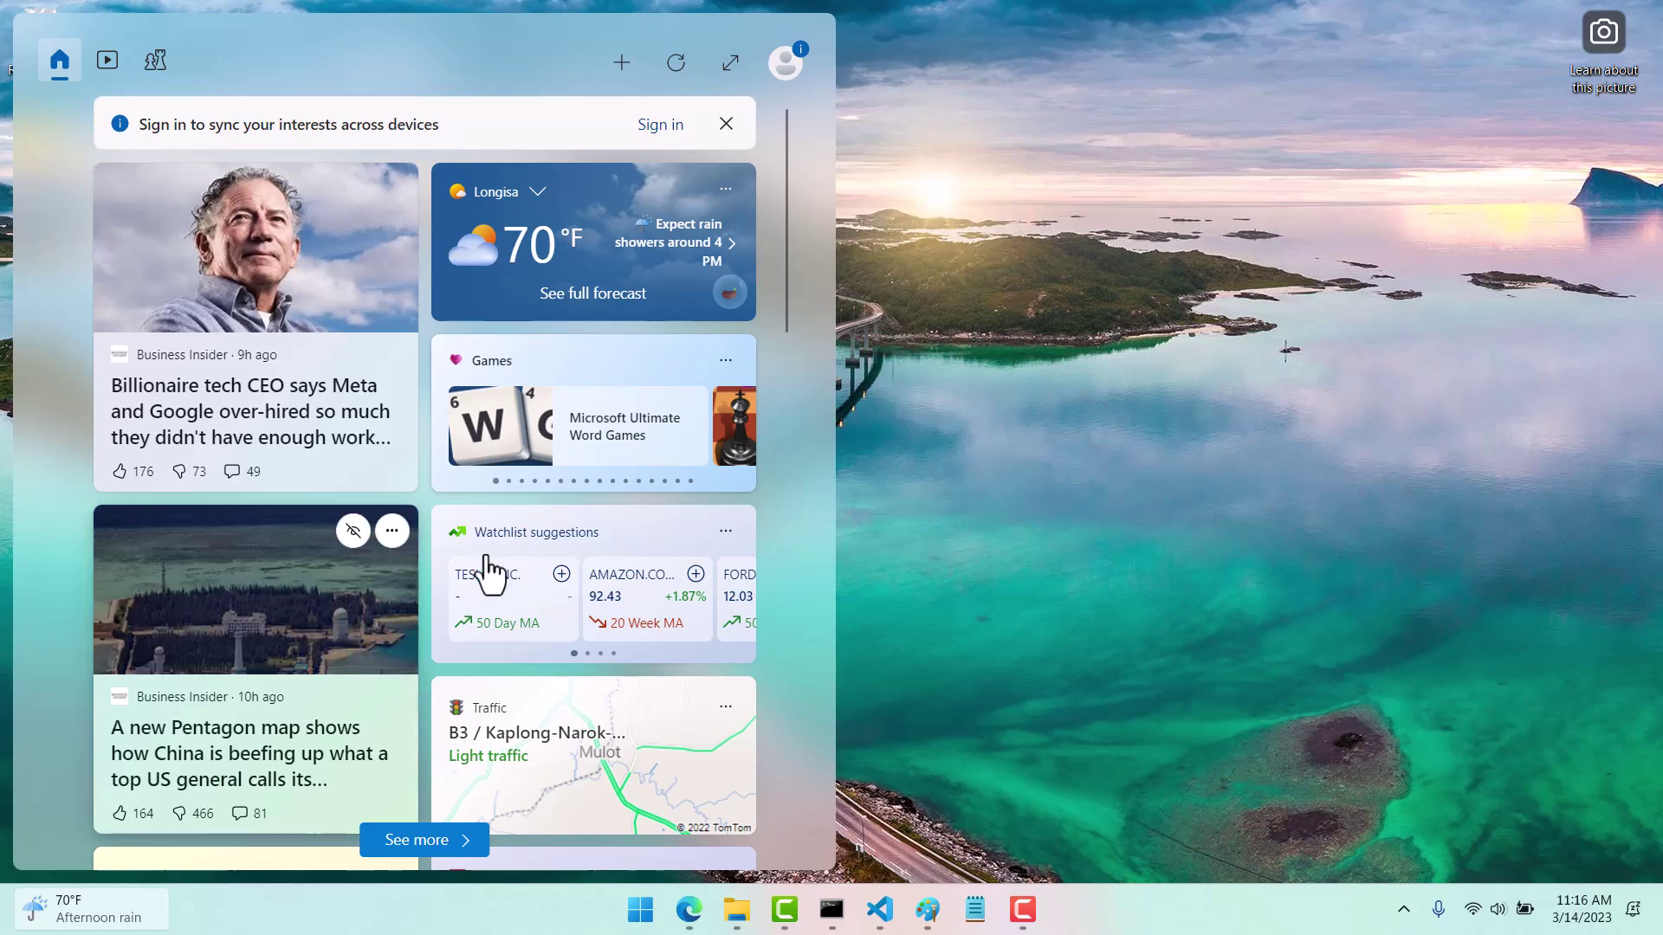
pyautogui.scroll(-10, 731, 460)
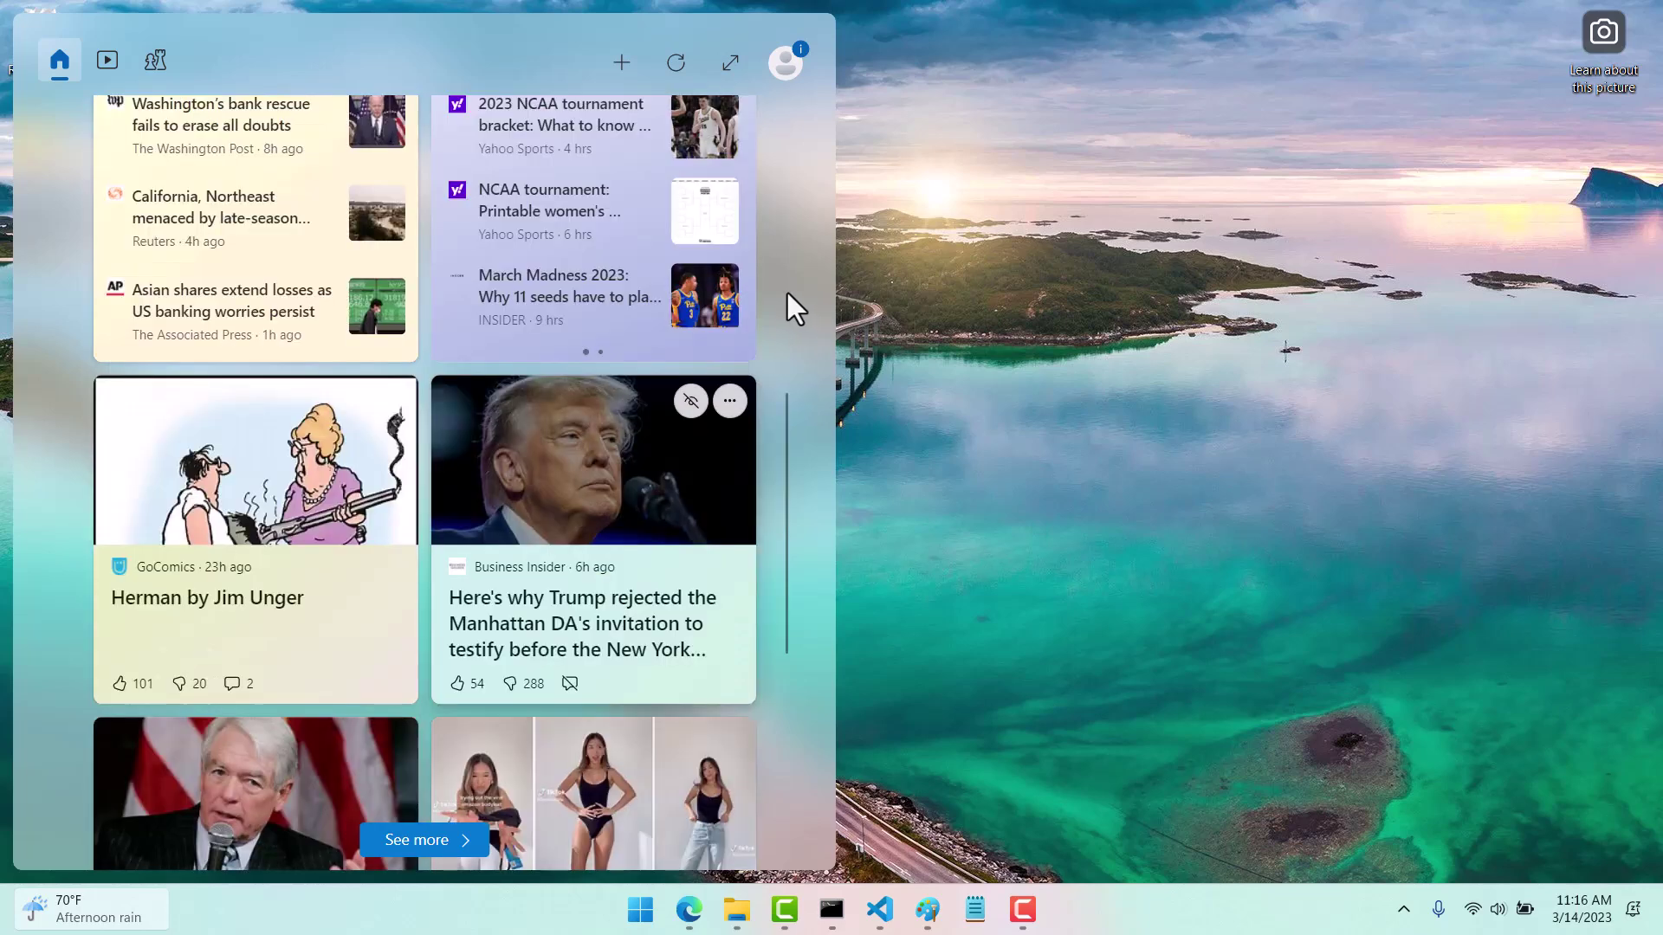
pyautogui.scroll(-6, 785, 399)
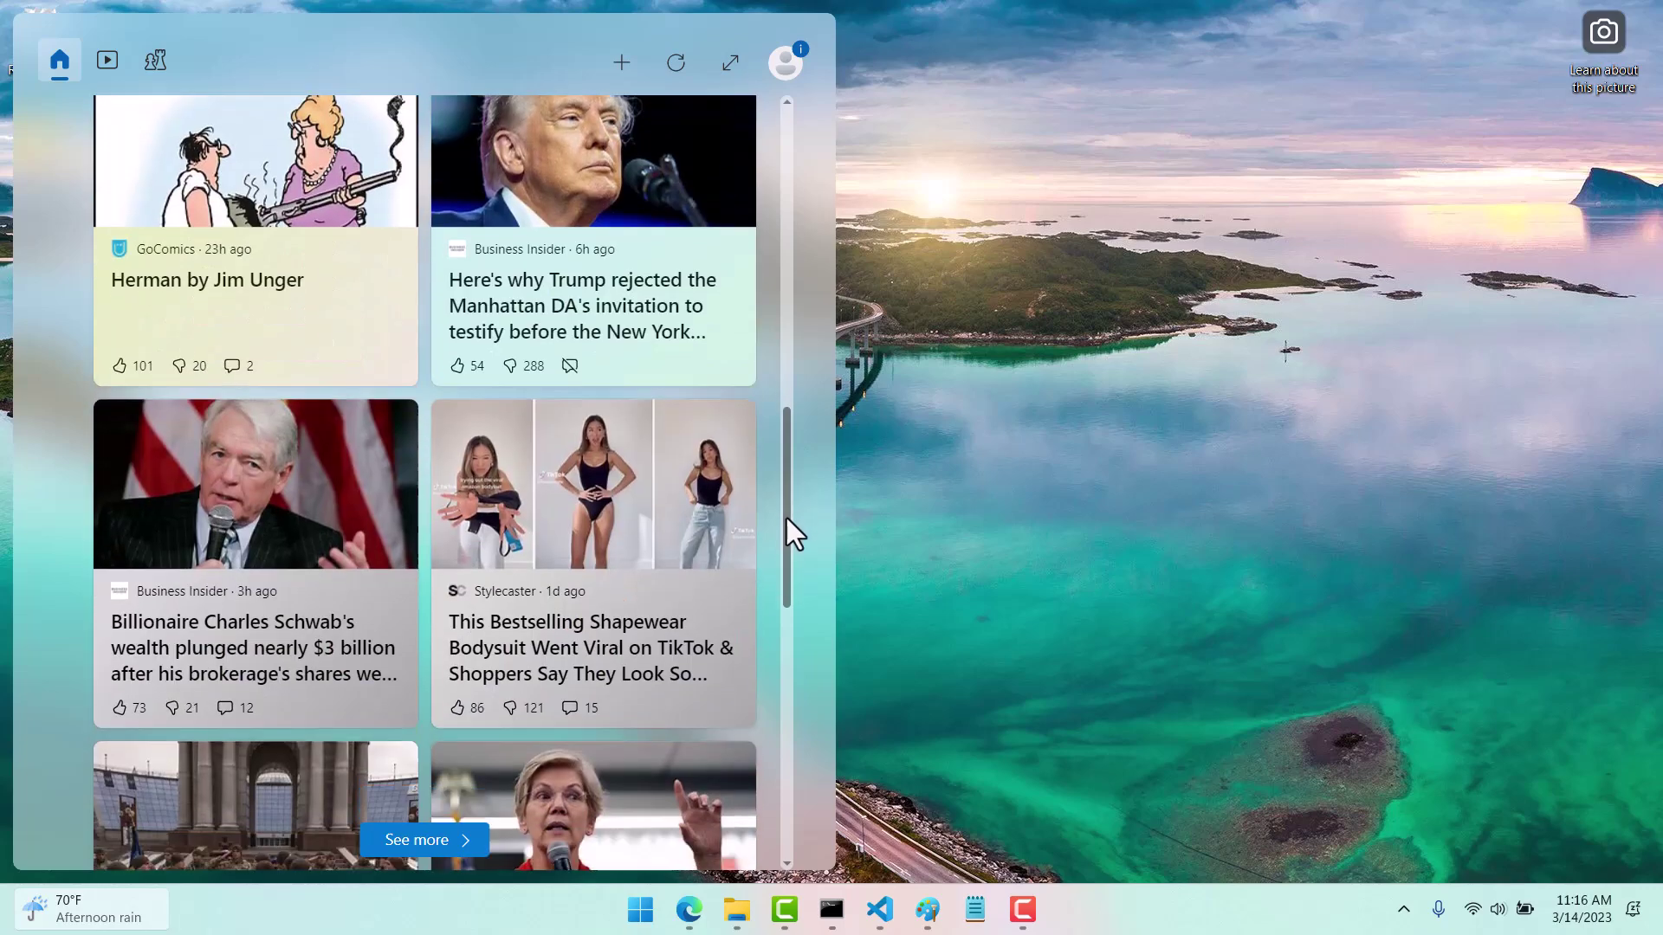
pyautogui.scroll(-4, 768, 723)
pyautogui.scroll(10, 768, 670)
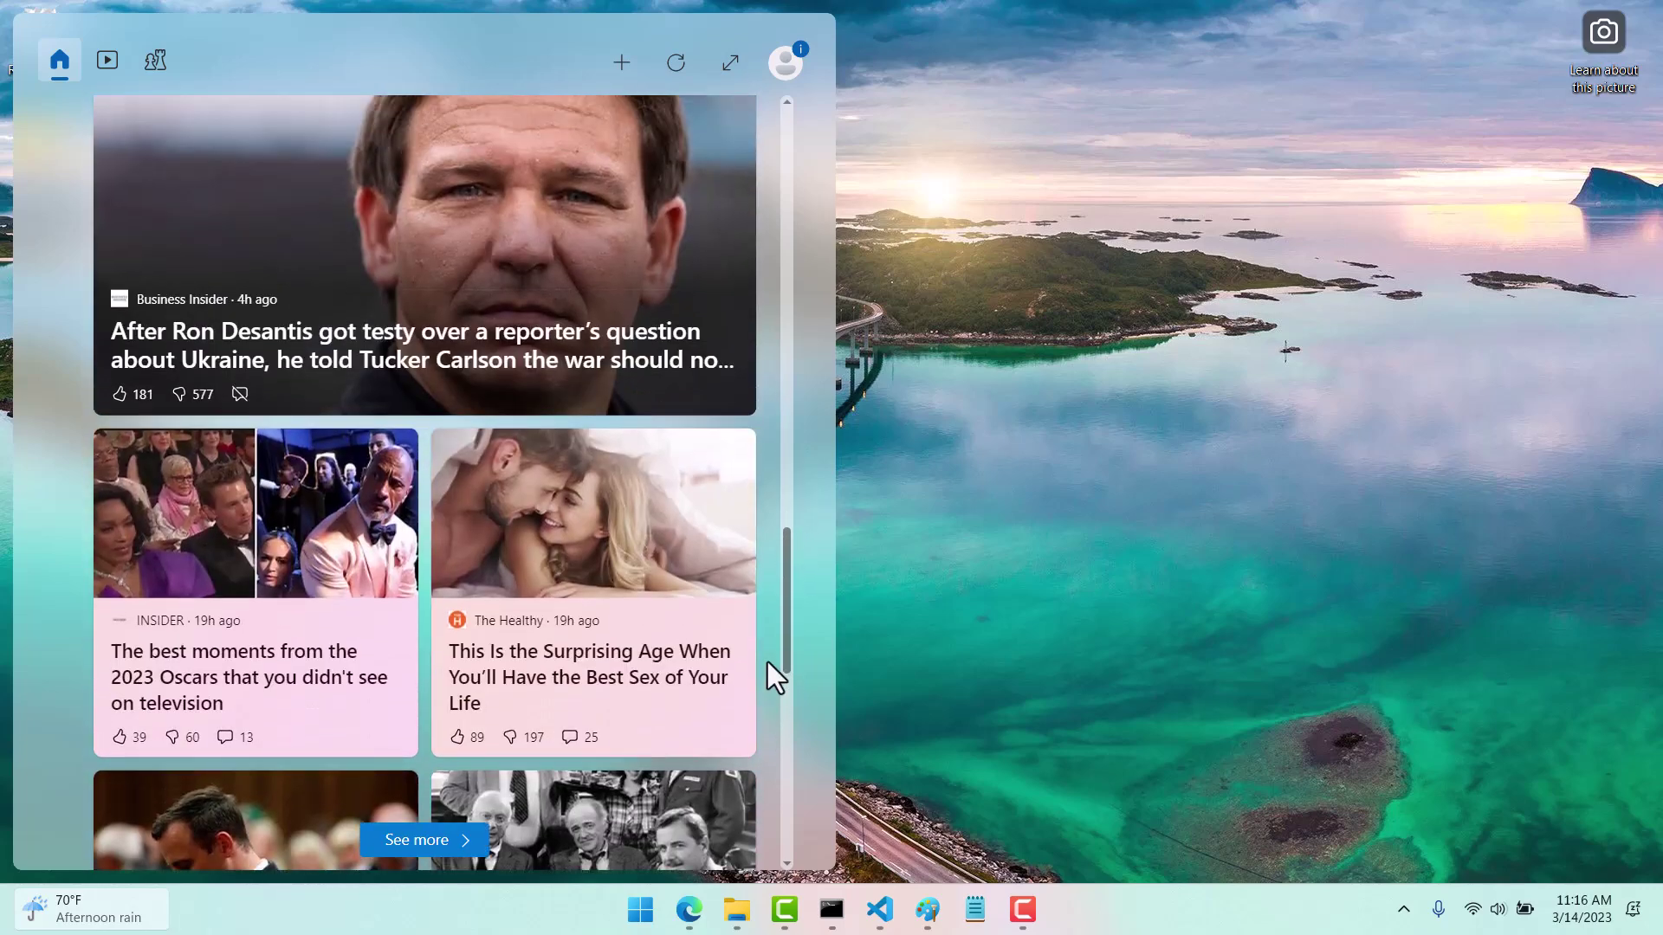
pyautogui.scroll(10, 763, 347)
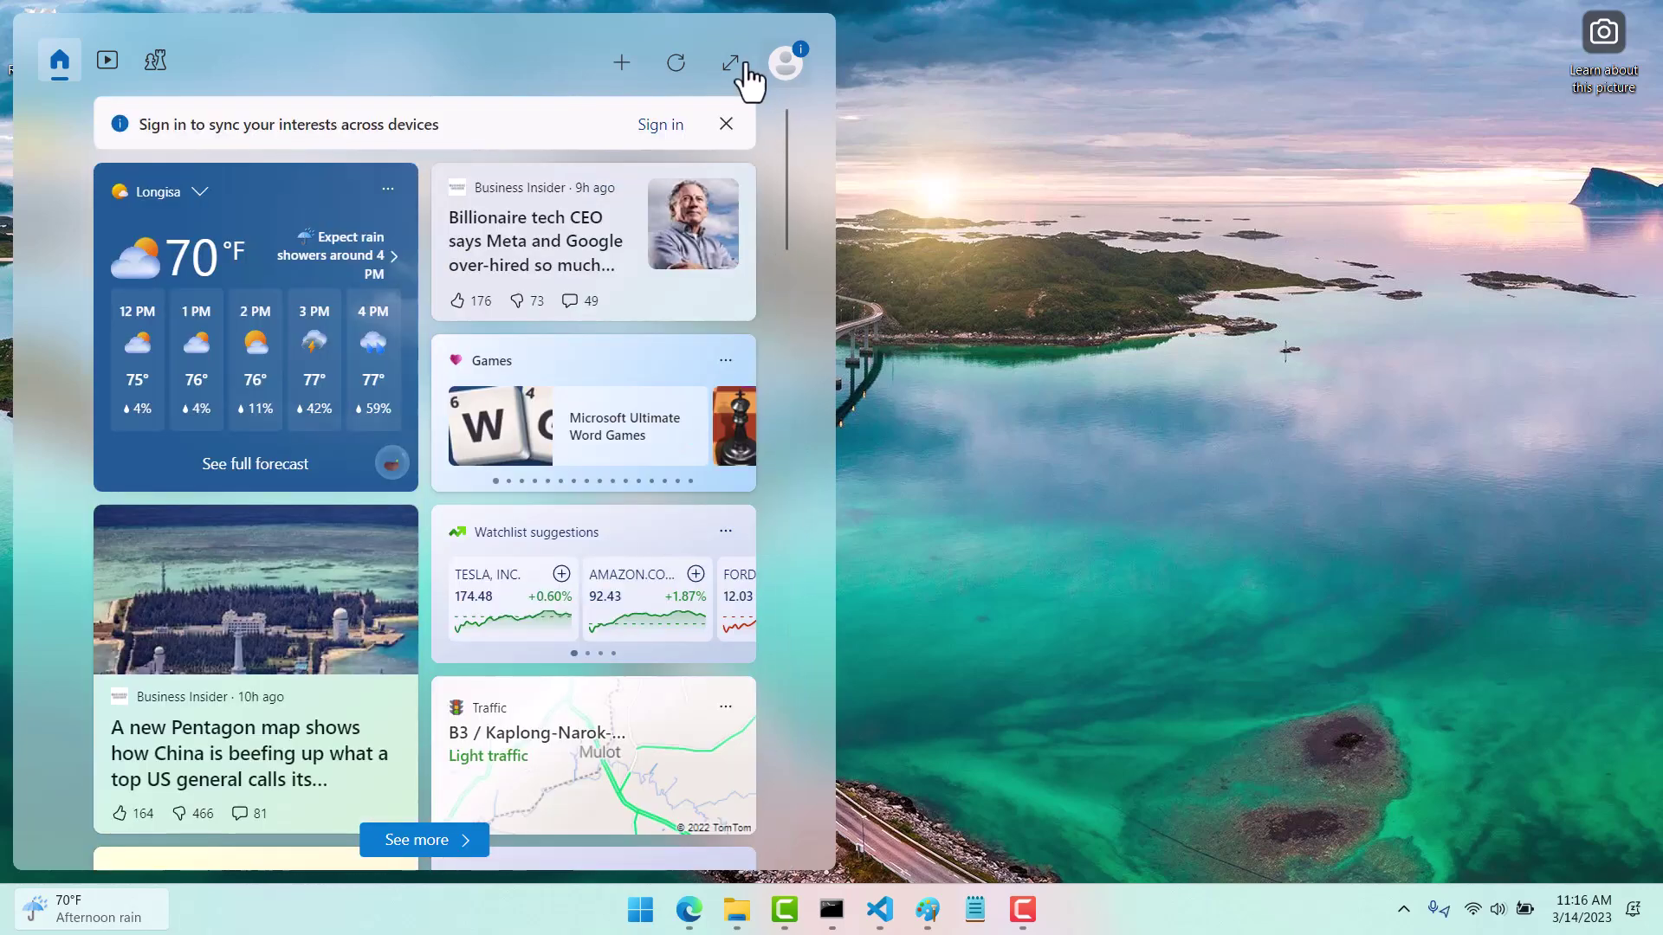
# Step: Expand the Widgets board to full screen and browse the news feed
pyautogui.click(732, 63)
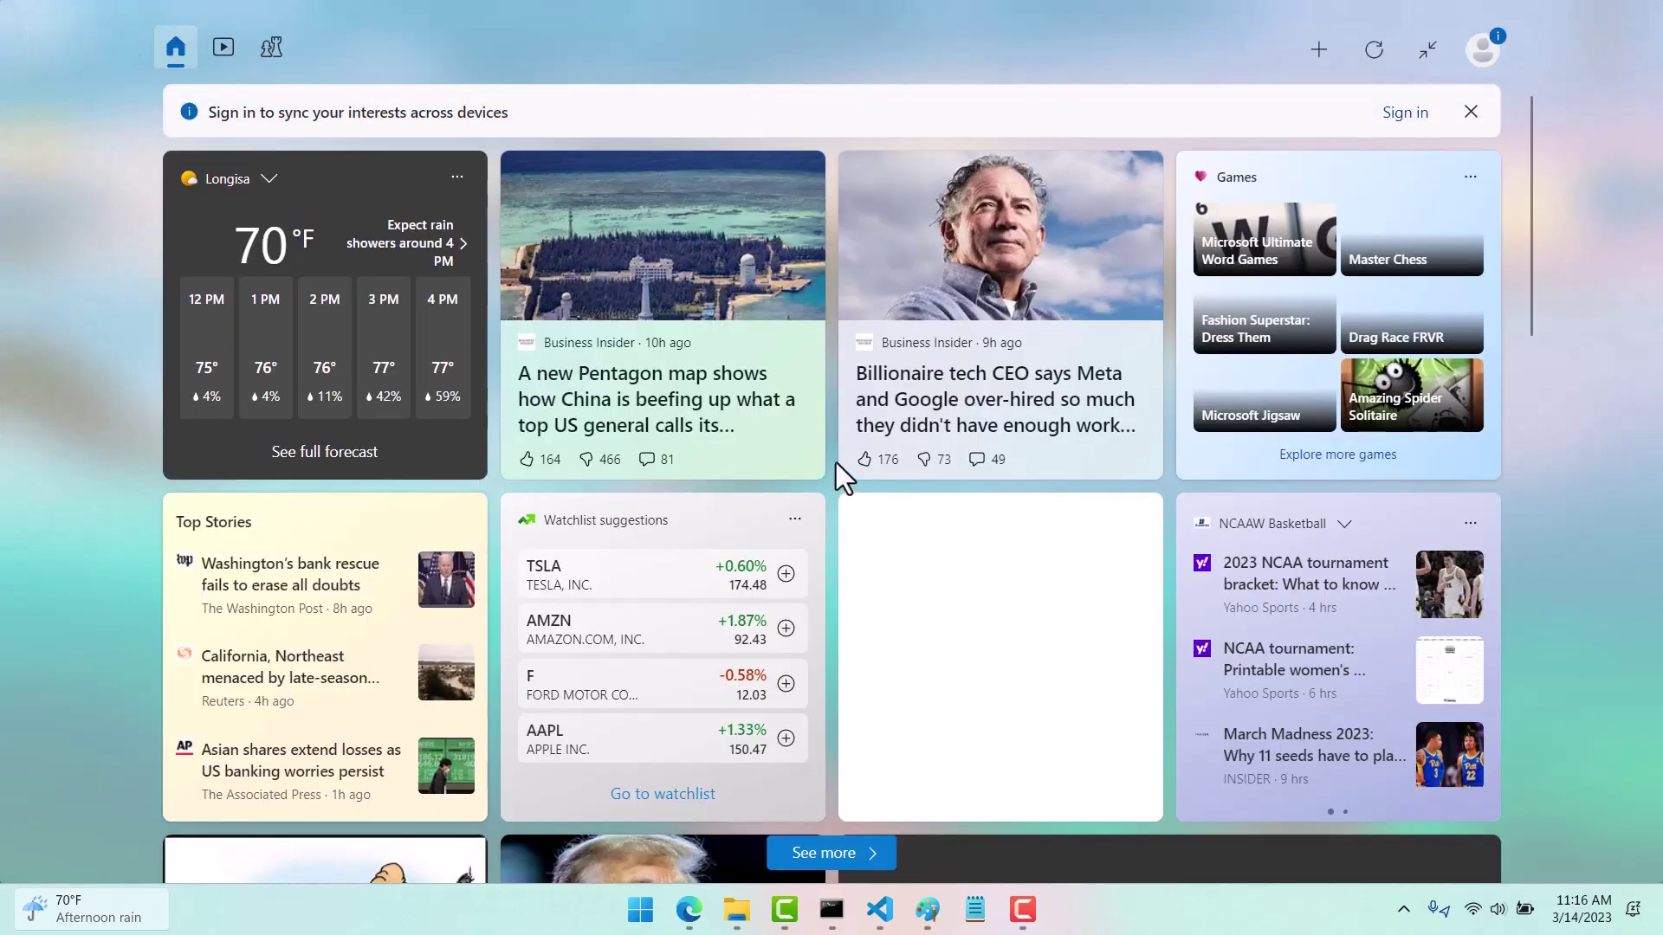
pyautogui.scroll(-3, 823, 468)
pyautogui.scroll(-3, 820, 472)
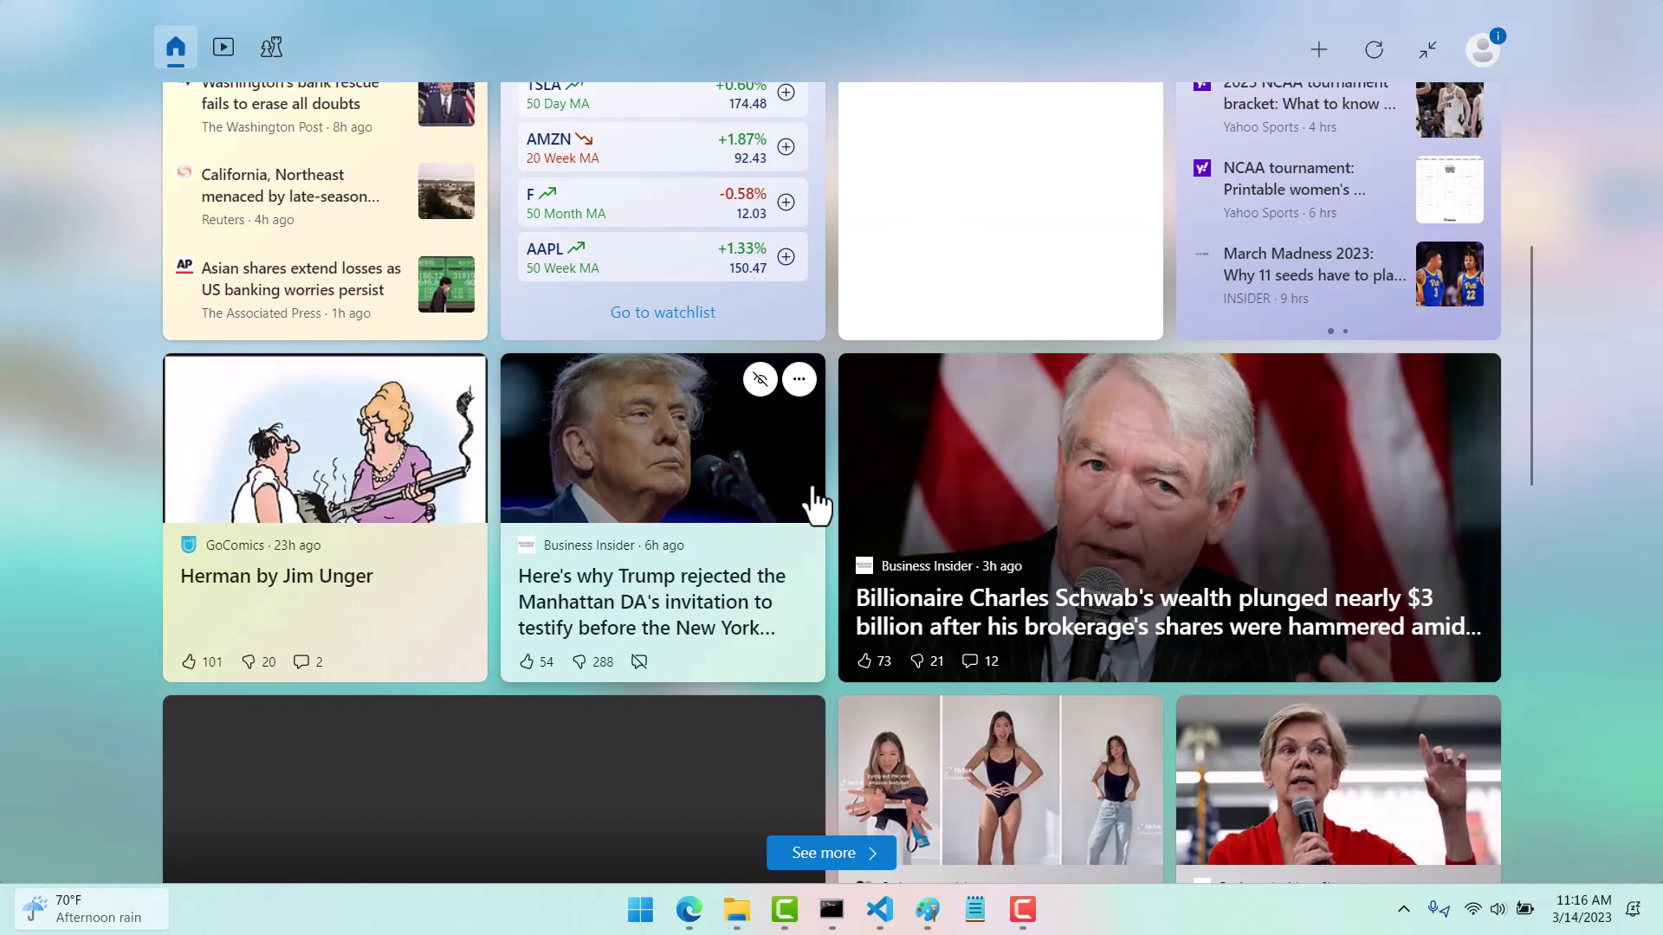
pyautogui.scroll(-3, 815, 504)
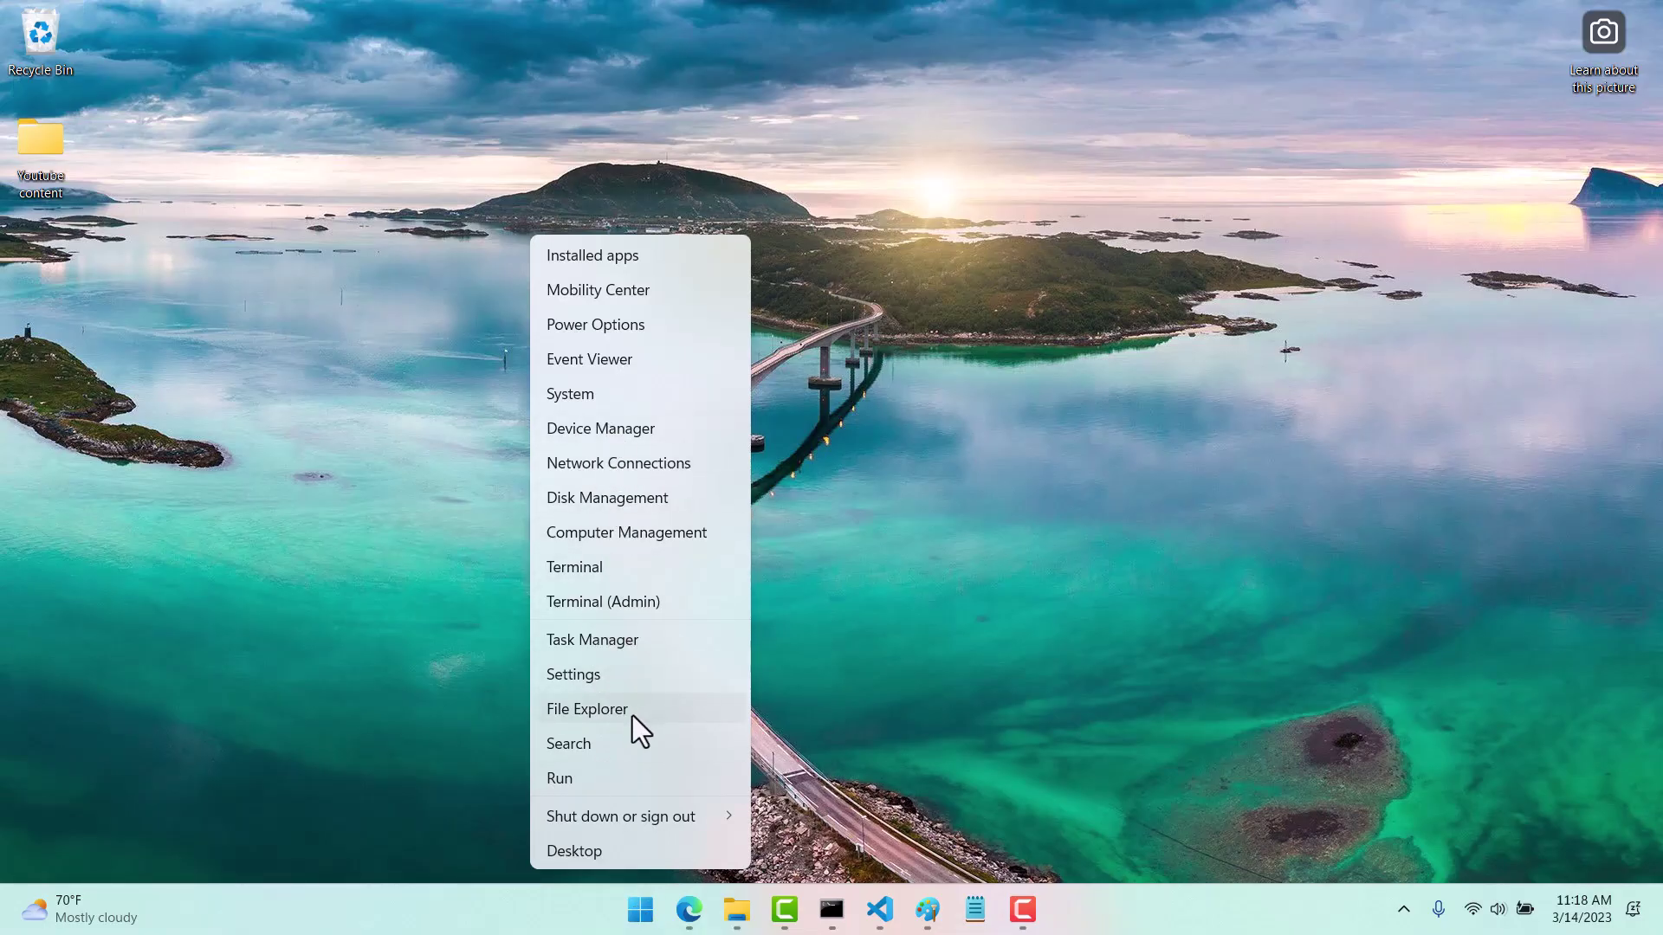
# Step: Open the Energy recommendations in the Power & battery section of the system Settings
pyautogui.click(598, 676)
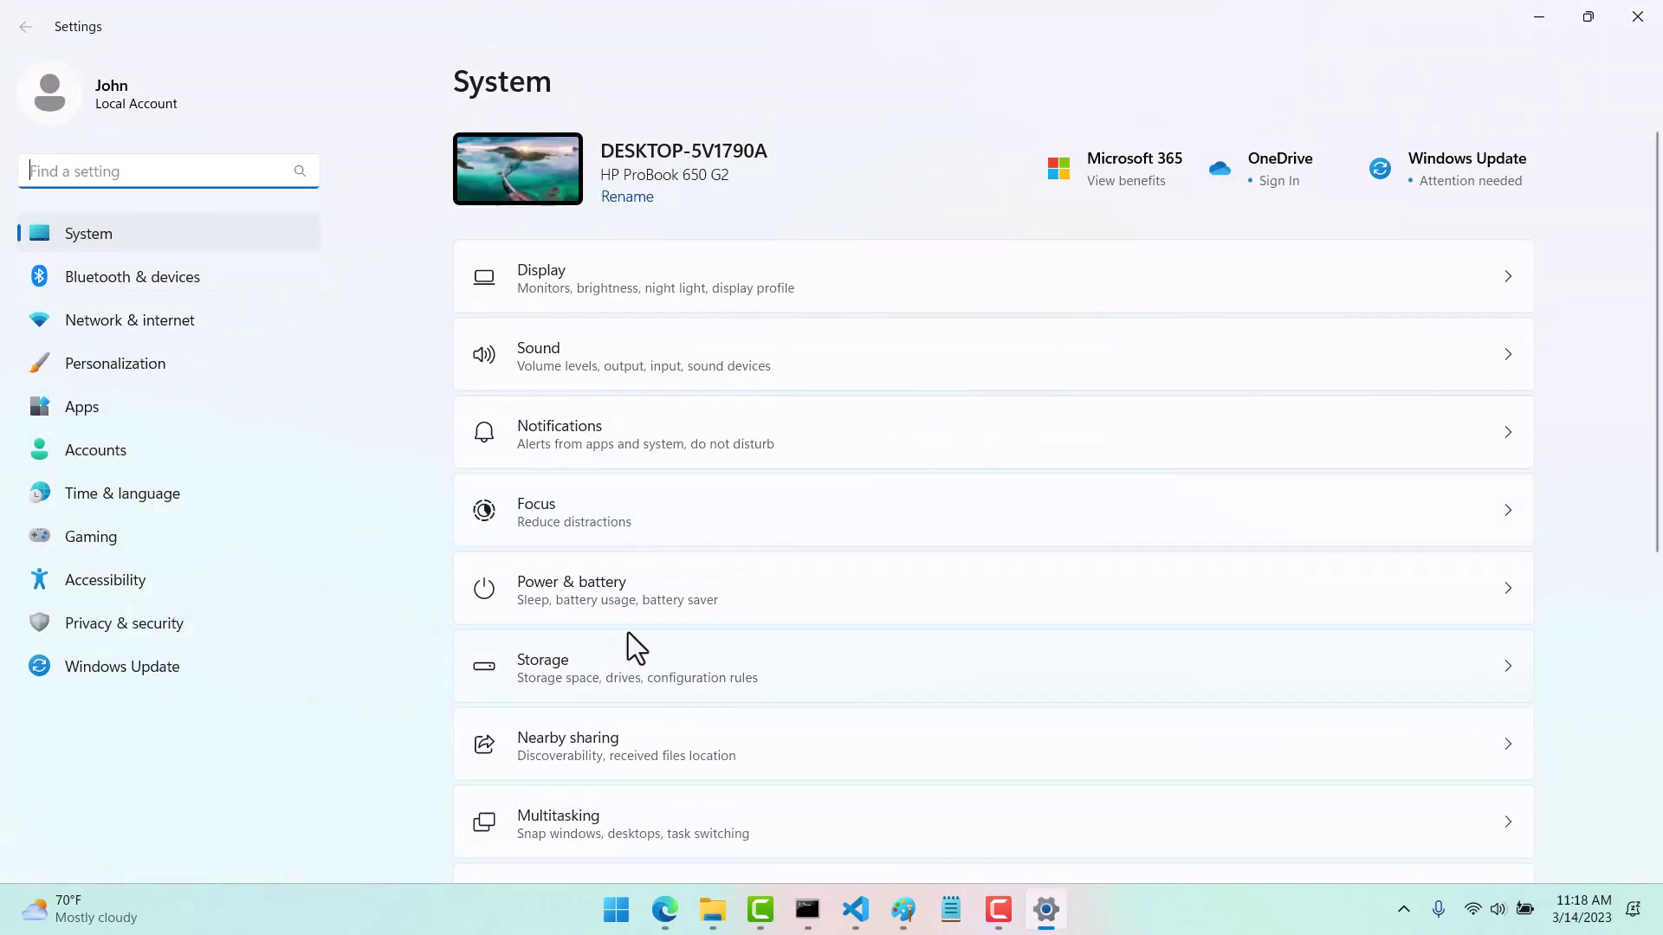
pyautogui.scroll(-2, 606, 562)
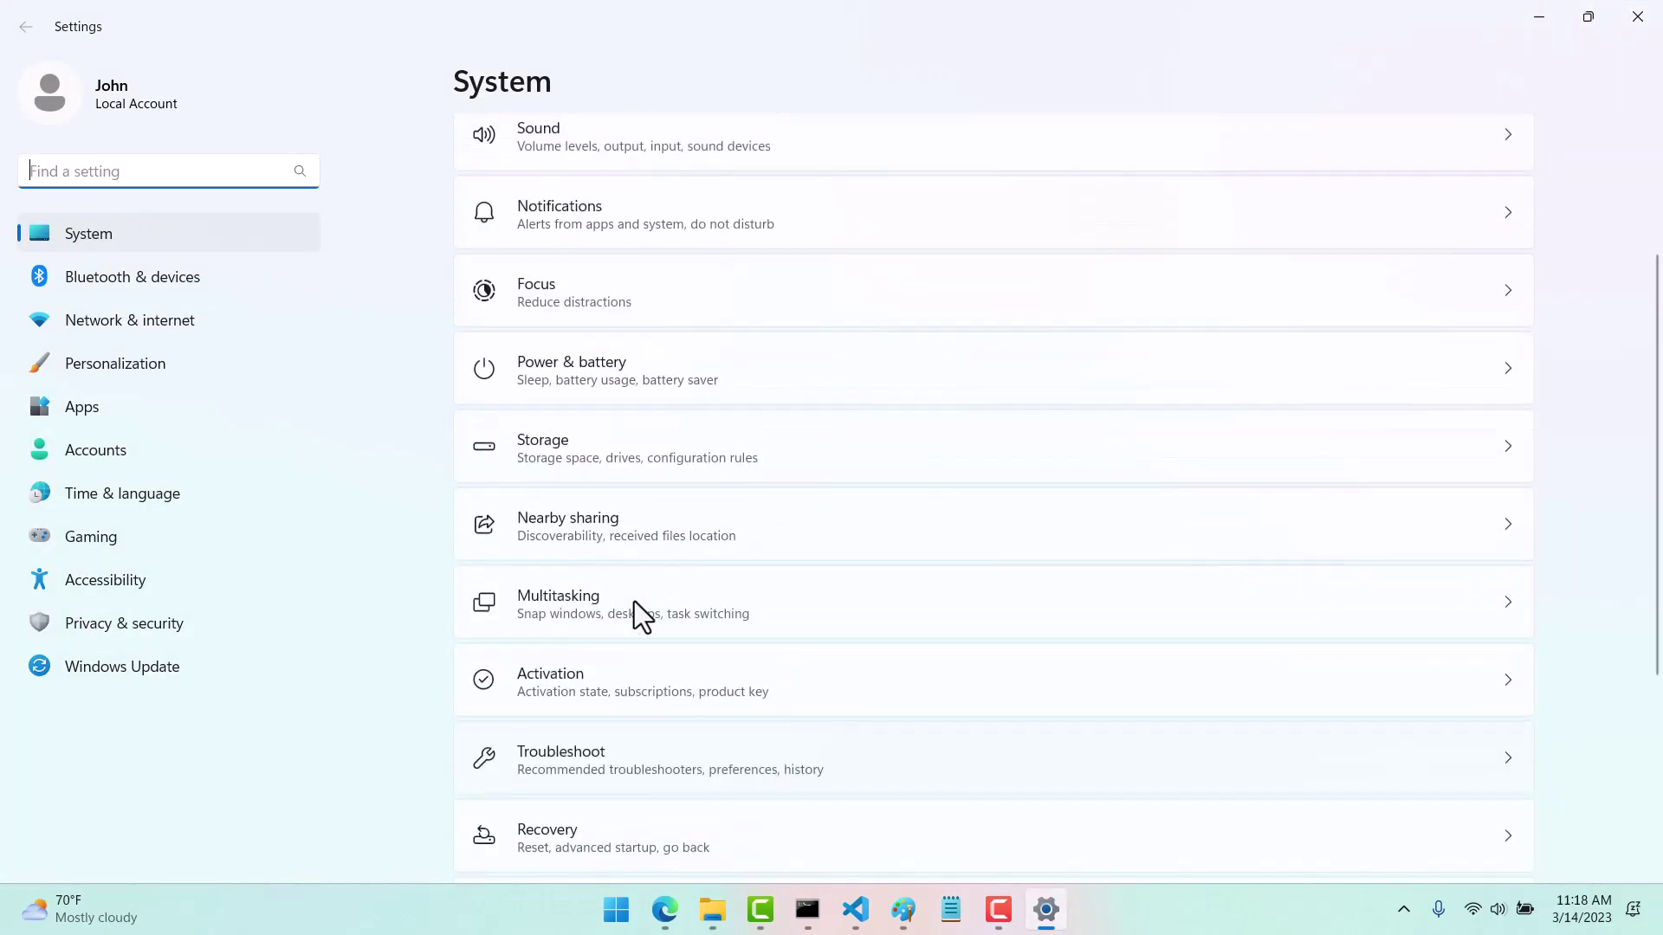
pyautogui.click(610, 382)
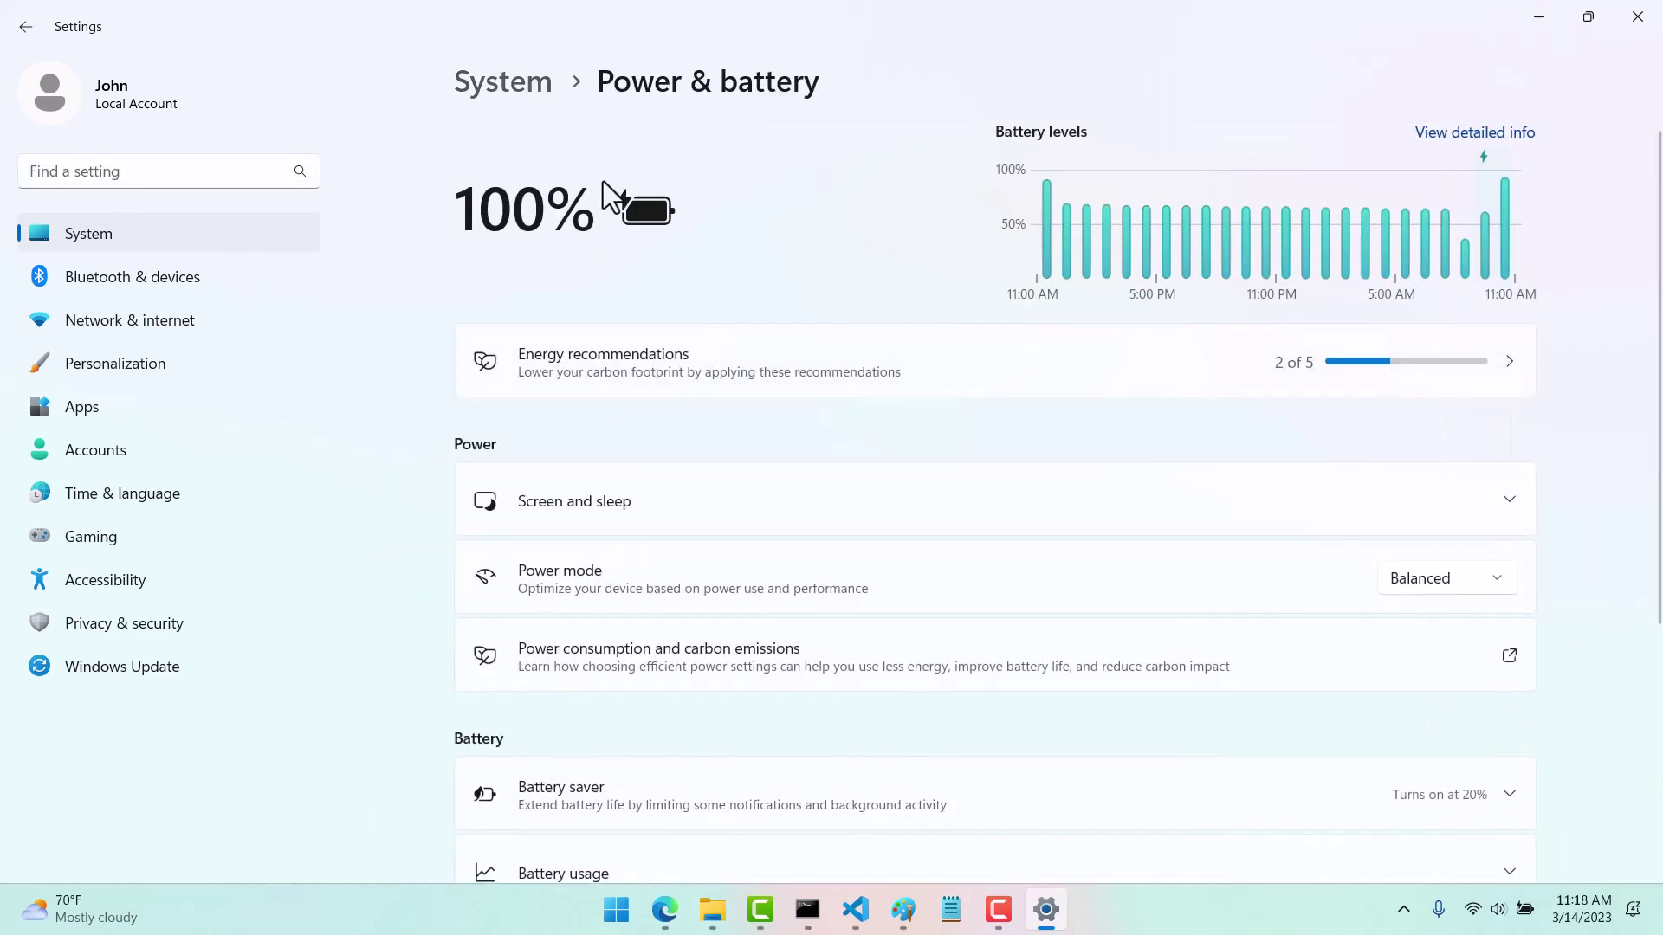
pyautogui.click(1511, 362)
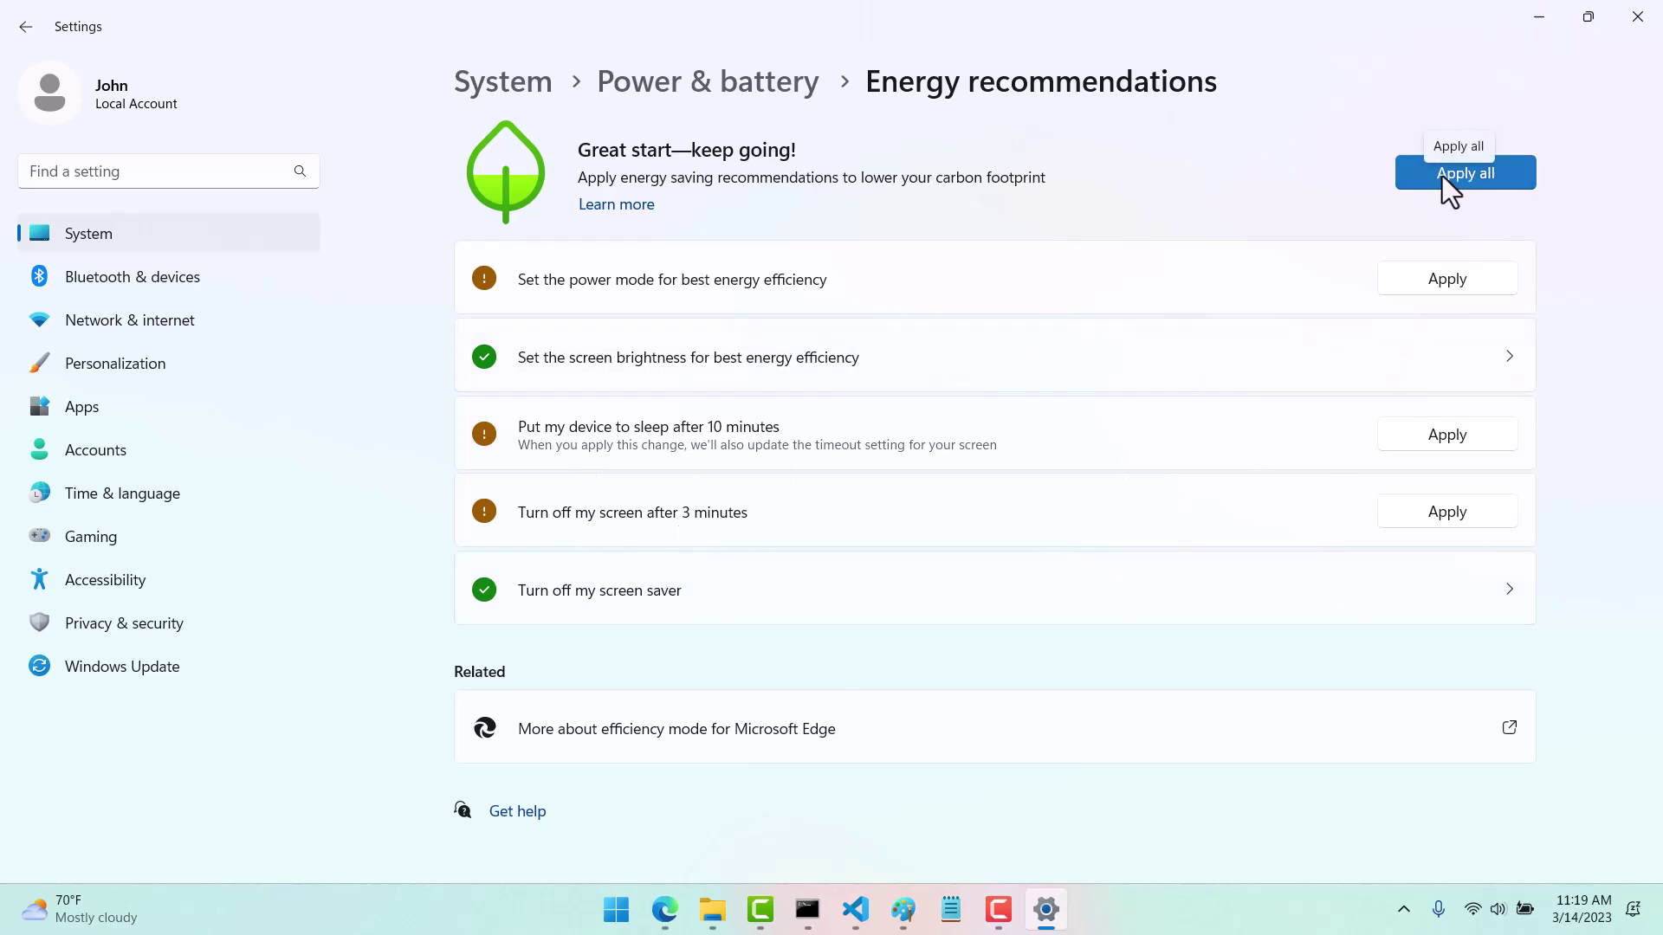
# Step: Follow the screen brightness recommendation to the Display settings, lower the built-in display's brightness slightly, and go back
pyautogui.click(1503, 358)
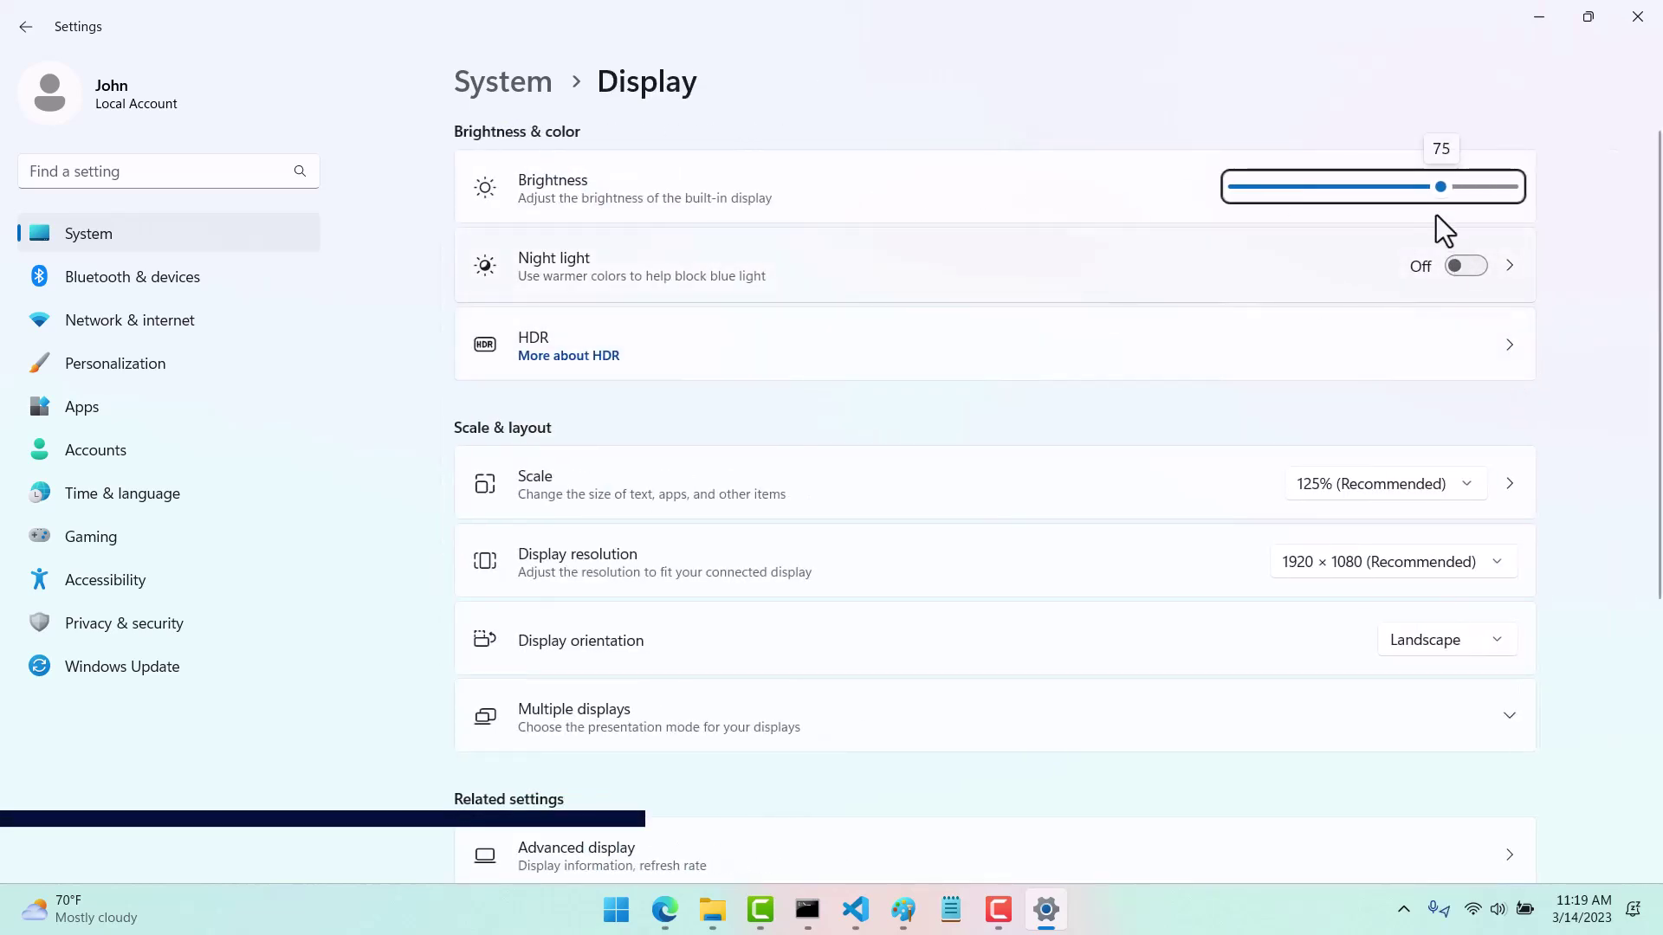
pyautogui.moveTo(1441, 186)
pyautogui.mouseDown()
pyautogui.moveTo(1235, 191)
pyautogui.moveTo(1415, 187)
pyautogui.mouseUp()
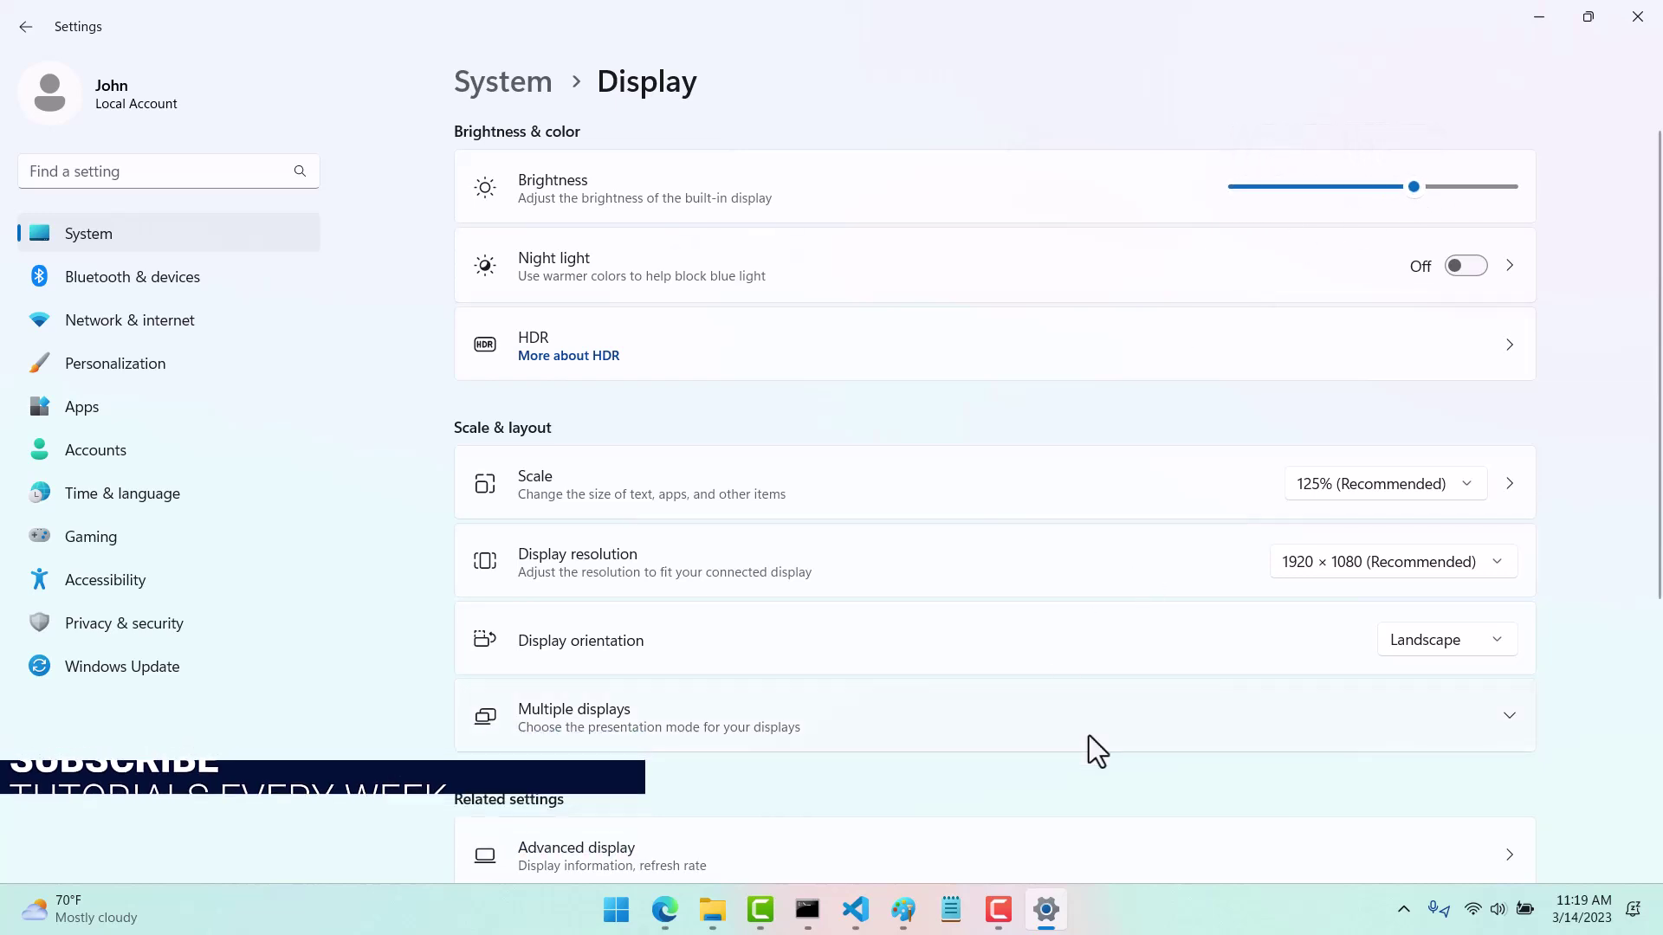
pyautogui.click(23, 29)
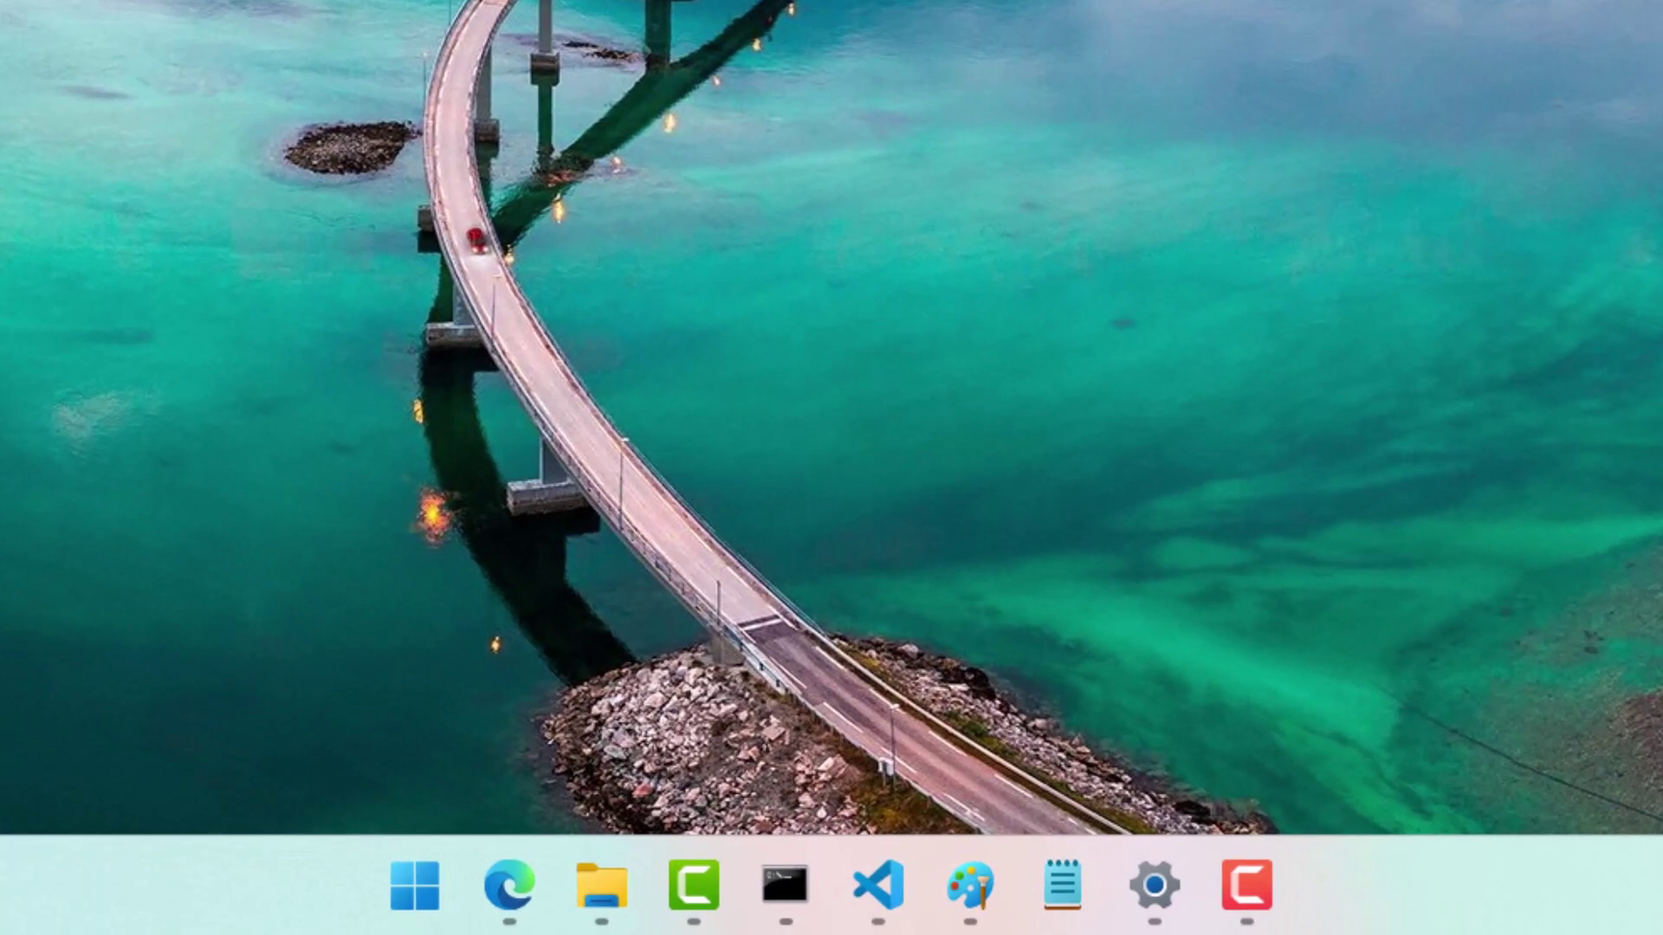
# Step: Raise the system volume to 76 from the desktop
pyautogui.press('XF86AudioRaiseVolume')
pyautogui.press('XF86AudioRaiseVolume')
pyautogui.press('XF86AudioRaiseVolume')
pyautogui.press('XF86AudioRaiseVolume')
pyautogui.press('XF86AudioRaiseVolume')
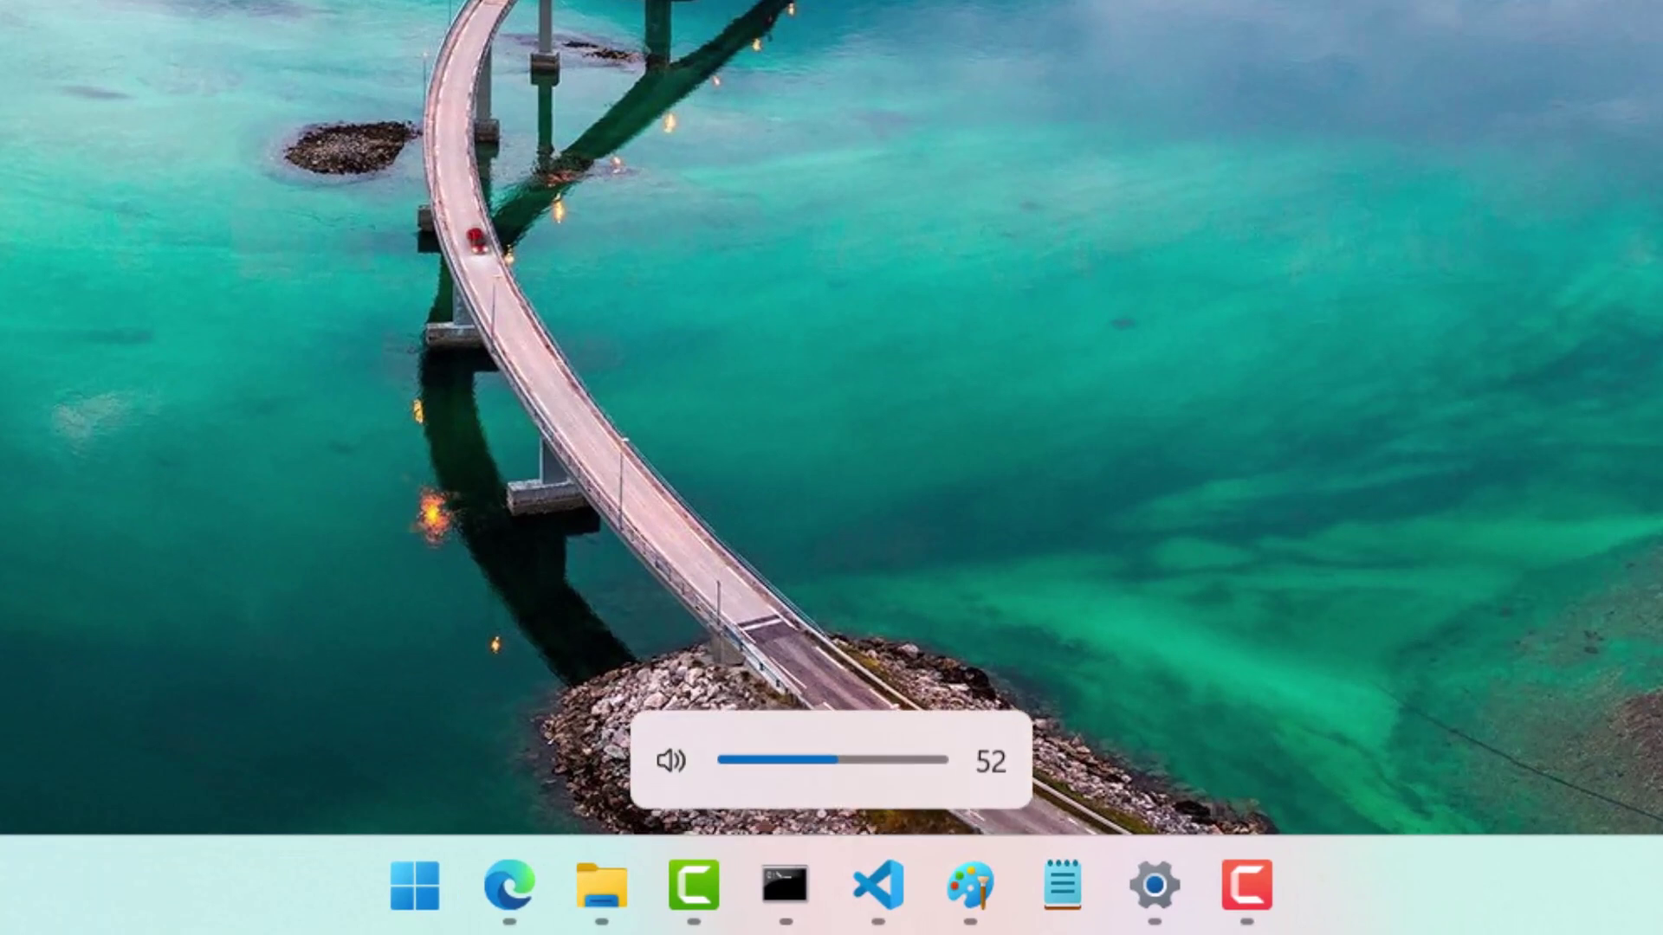
pyautogui.press('XF86AudioRaiseVolume')
pyautogui.press('XF86AudioRaiseVolume')
pyautogui.press('XF86AudioRaiseVolume')
pyautogui.press('XF86AudioRaiseVolume')
pyautogui.press('XF86AudioRaiseVolume')
pyautogui.press('XF86AudioRaiseVolume')
pyautogui.press('XF86AudioRaiseVolume')
pyautogui.press('XF86AudioRaiseVolume')
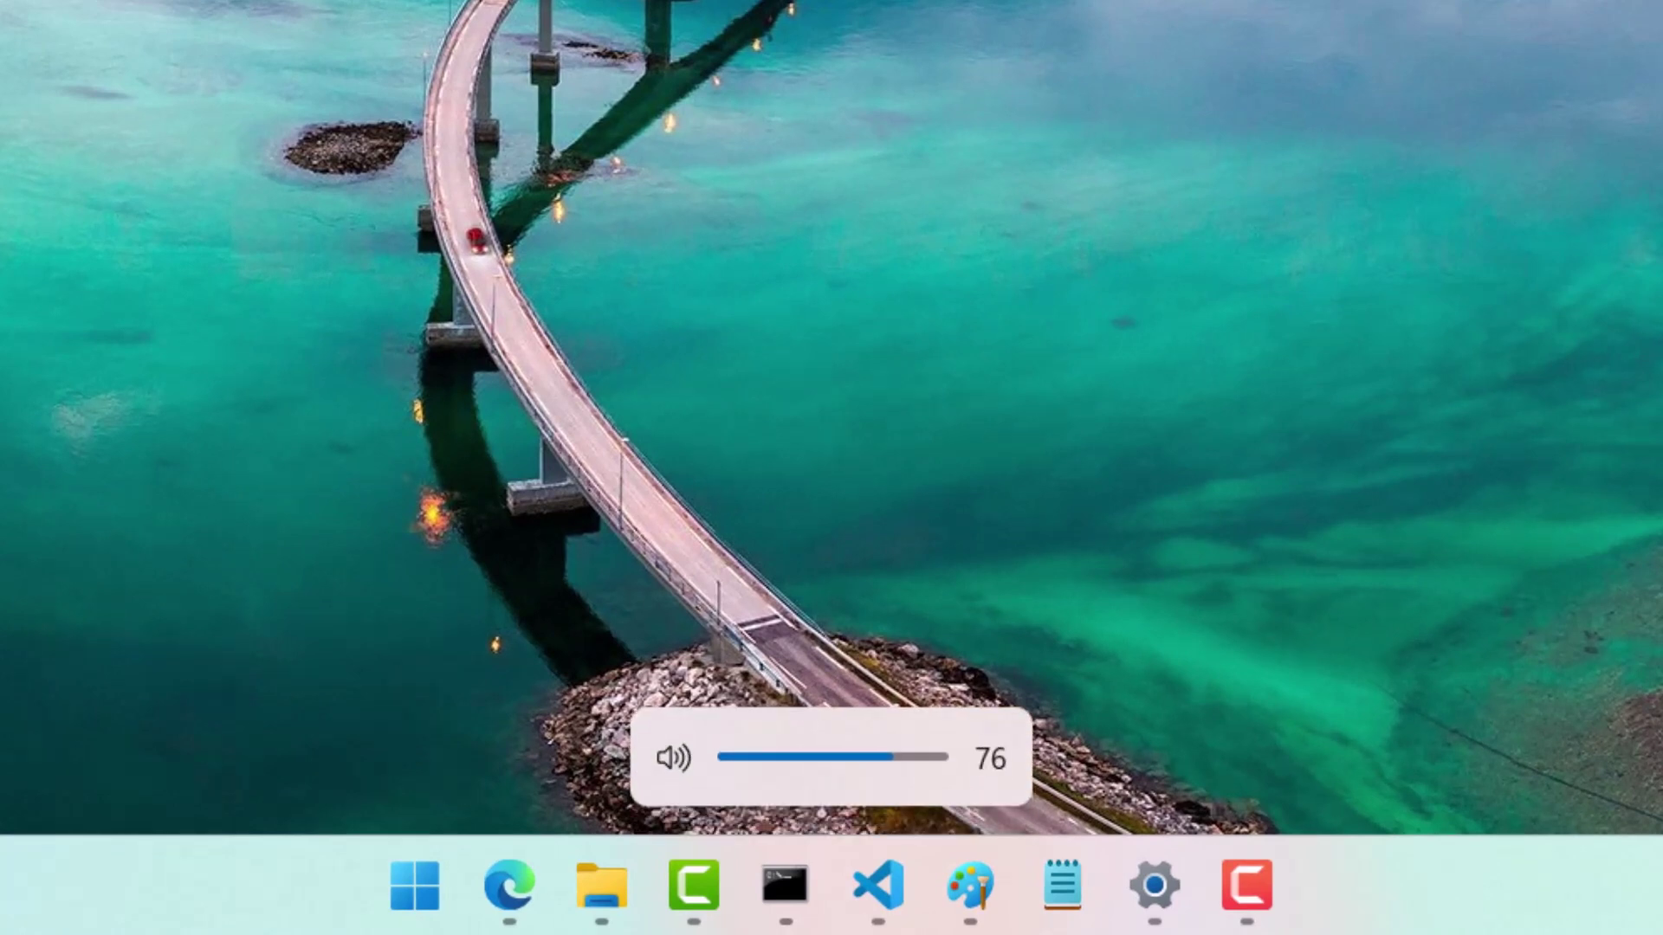
# Step: Lower and raise the system volume repeatedly to demonstrate the redesigned volume indicator
pyautogui.press('XF86AudioLowerVolume')
pyautogui.press('XF86AudioLowerVolume')
pyautogui.press('XF86AudioLowerVolume')
pyautogui.press('XF86AudioLowerVolume')
pyautogui.press('XF86AudioLowerVolume')
pyautogui.press('XF86AudioLowerVolume')
pyautogui.press('XF86AudioLowerVolume')
pyautogui.press('XF86AudioLowerVolume')
pyautogui.press('XF86AudioLowerVolume')
pyautogui.press('XF86AudioLowerVolume')
pyautogui.press('XF86AudioLowerVolume')
pyautogui.press('XF86AudioLowerVolume')
pyautogui.press('XF86AudioLowerVolume')
pyautogui.press('XF86AudioLowerVolume')
pyautogui.press('XF86AudioLowerVolume')
pyautogui.press('XF86AudioRaiseVolume')
pyautogui.press('XF86AudioRaiseVolume')
pyautogui.press('XF86AudioRaiseVolume')
pyautogui.press('XF86AudioRaiseVolume')
pyautogui.press('XF86AudioRaiseVolume')
pyautogui.press('XF86AudioRaiseVolume')
pyautogui.press('XF86AudioRaiseVolume')
pyautogui.press('XF86AudioRaiseVolume')
pyautogui.press('XF86AudioRaiseVolume')
pyautogui.press('XF86AudioRaiseVolume')
pyautogui.press('XF86AudioRaiseVolume')
pyautogui.press('XF86AudioRaiseVolume')
pyautogui.press('XF86AudioLowerVolume')
pyautogui.press('XF86AudioLowerVolume')
pyautogui.press('XF86AudioLowerVolume')
pyautogui.press('XF86AudioLowerVolume')
pyautogui.press('XF86AudioLowerVolume')
pyautogui.press('XF86AudioLowerVolume')
pyautogui.press('XF86AudioRaiseVolume')
pyautogui.press('XF86AudioRaiseVolume')
pyautogui.press('XF86AudioRaiseVolume')
pyautogui.press('XF86AudioRaiseVolume')
pyautogui.press('XF86AudioRaiseVolume')
pyautogui.press('XF86AudioRaiseVolume')
pyautogui.press('XF86AudioRaiseVolume')
pyautogui.press('XF86AudioRaiseVolume')
pyautogui.press('XF86AudioRaiseVolume')
pyautogui.press('XF86AudioRaiseVolume')
pyautogui.press('XF86AudioRaiseVolume')
pyautogui.press('XF86AudioRaiseVolume')
pyautogui.press('XF86AudioRaiseVolume')
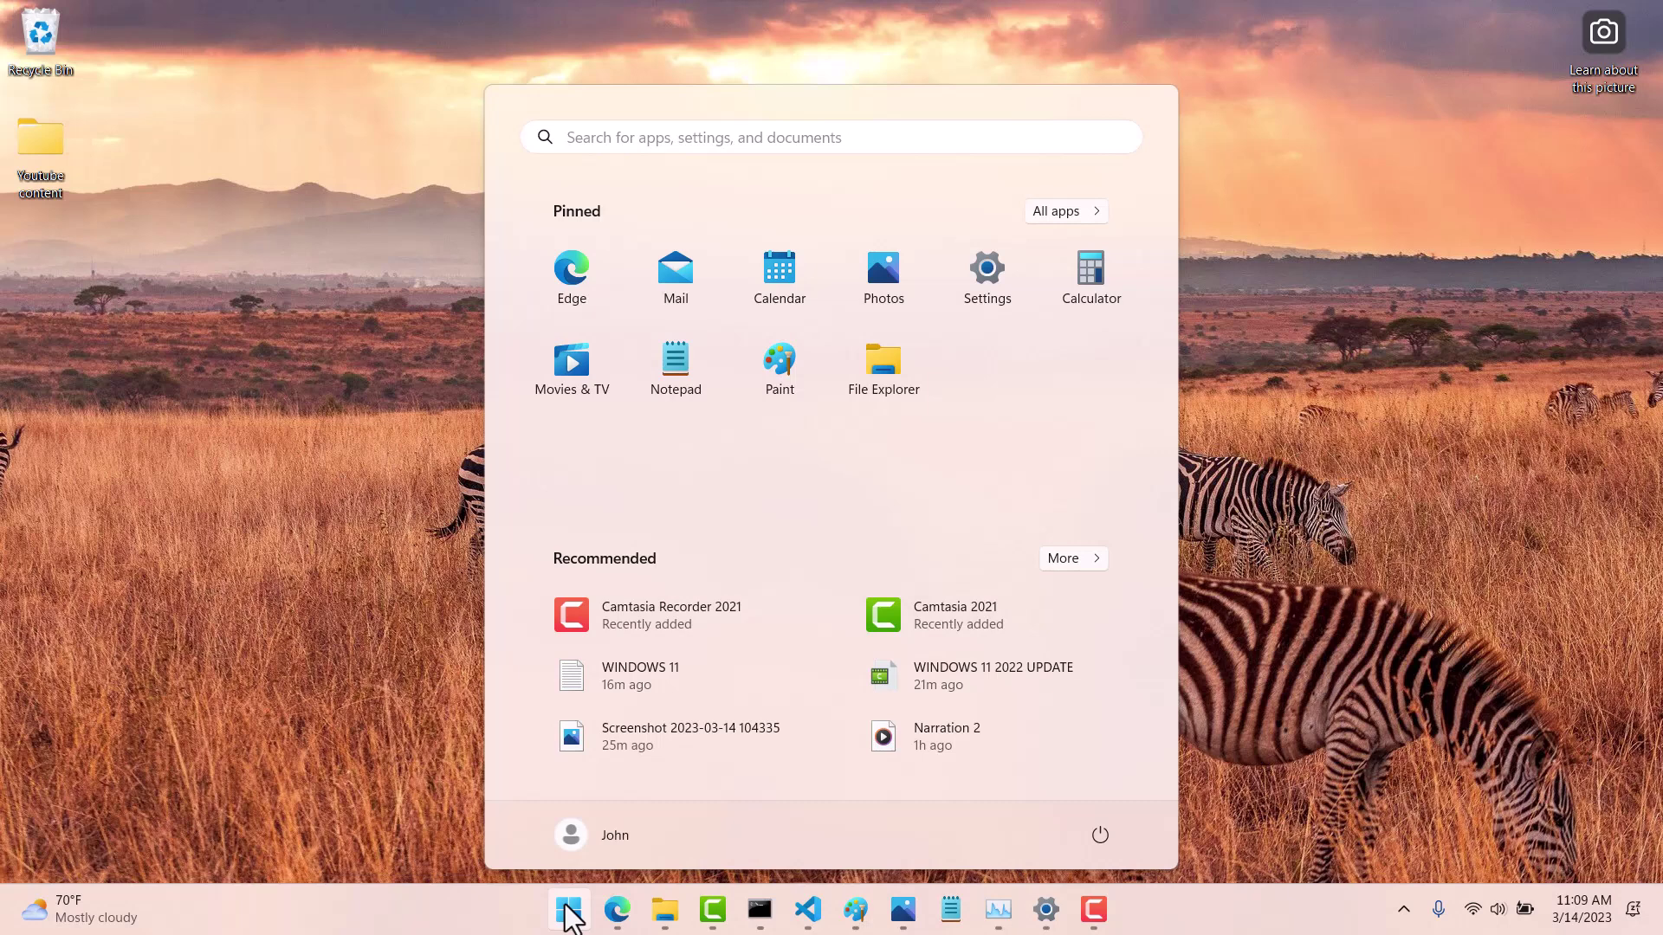
# Step: Close and reopen the Start menu, view the Start button's quick links, and dismiss both
pyautogui.click(565, 908)
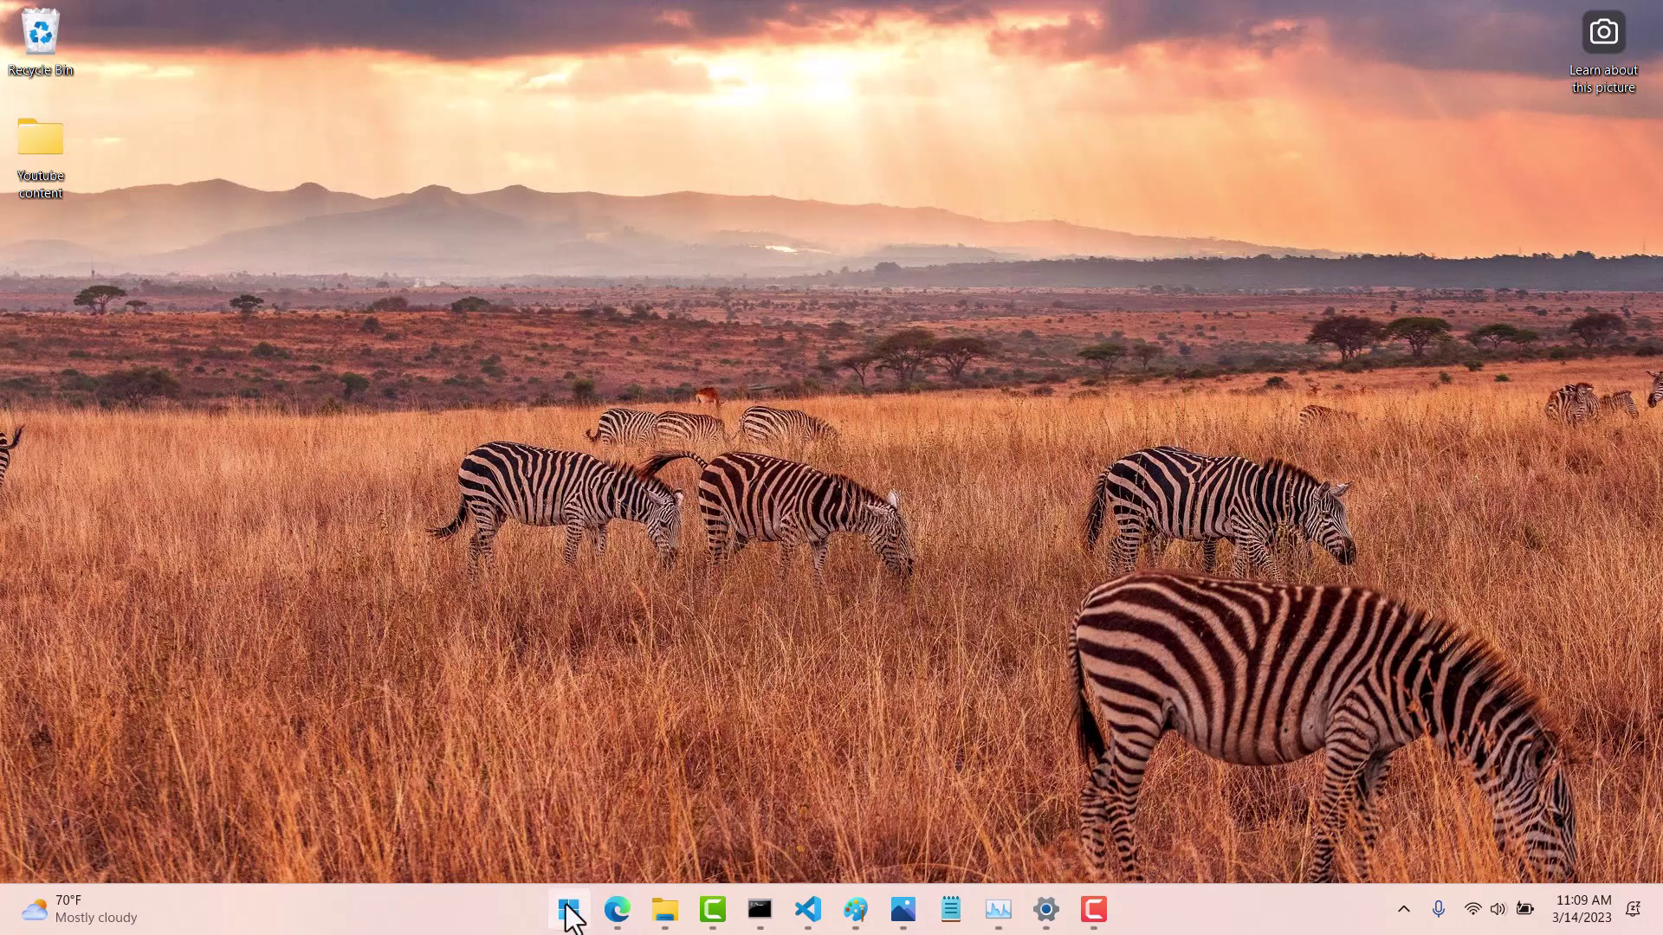
pyautogui.click(565, 908)
pyautogui.rightClick(568, 909)
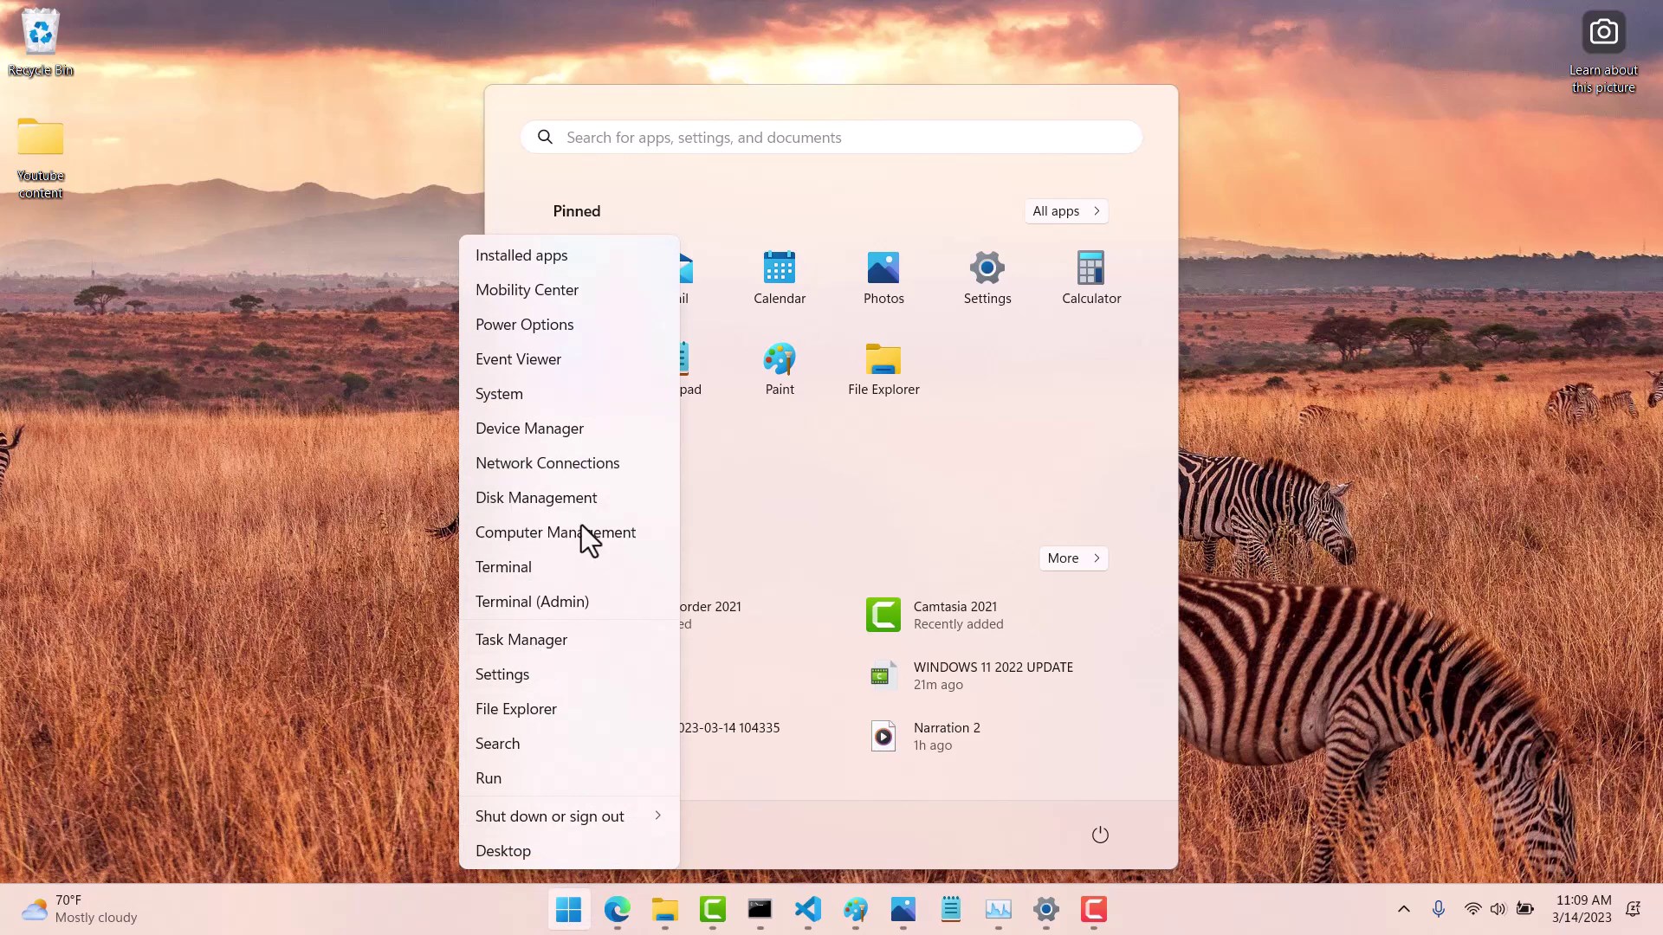
pyautogui.click(1306, 268)
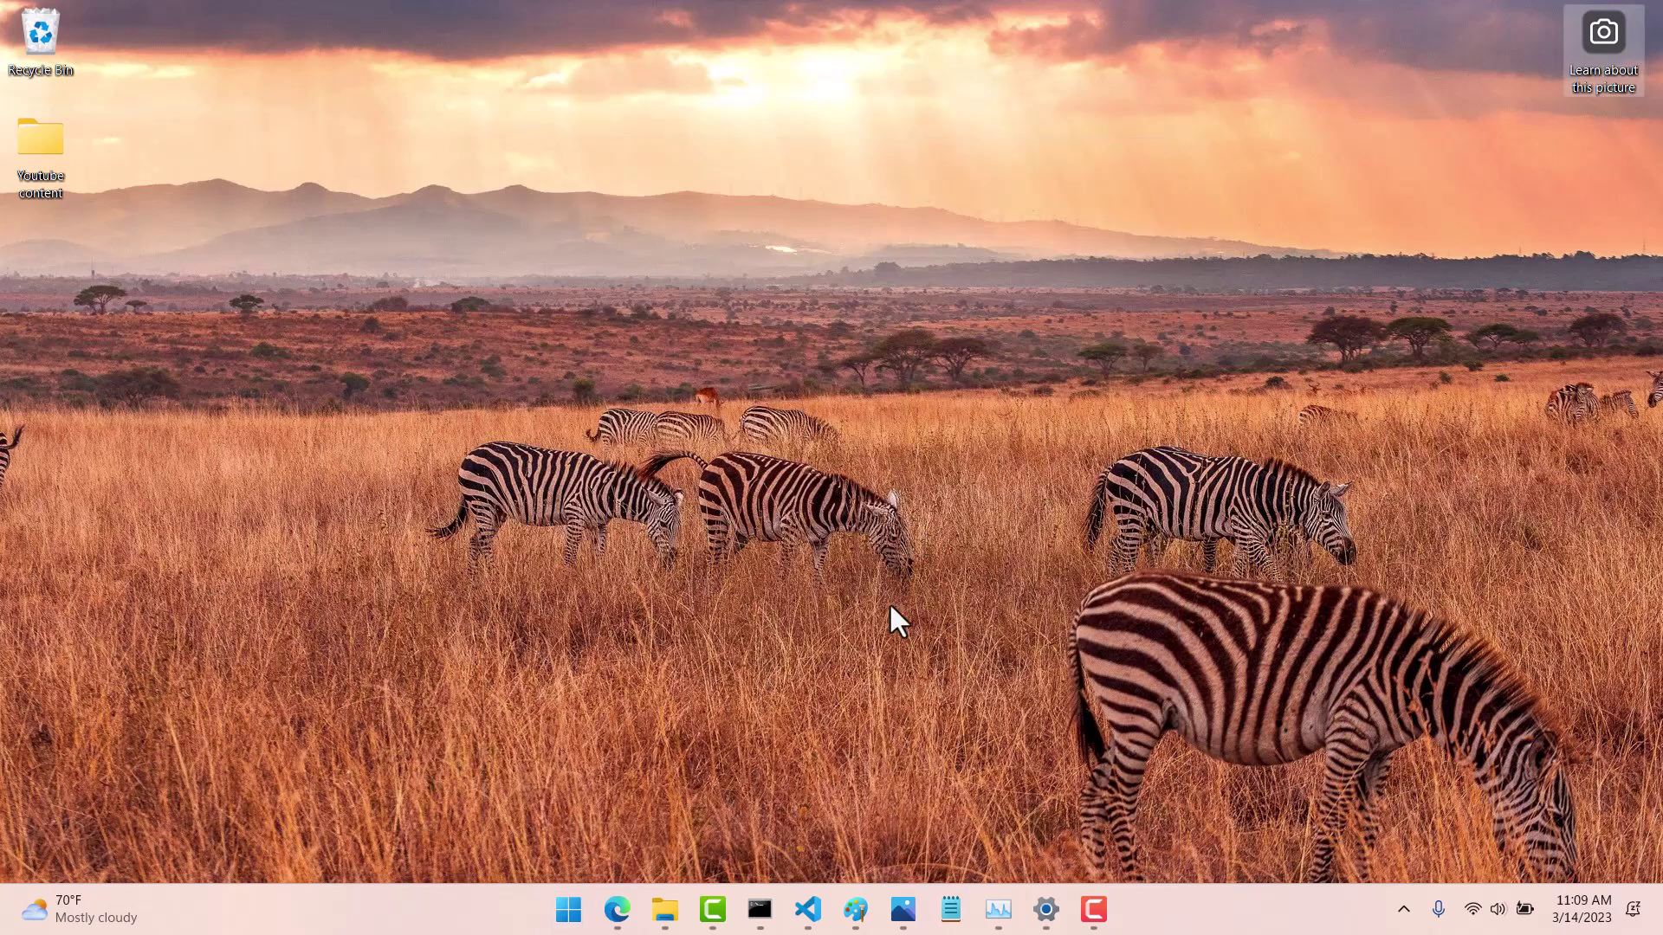
# Step: Open the Start personalization settings from the Start menu's pinned area
pyautogui.click(571, 907)
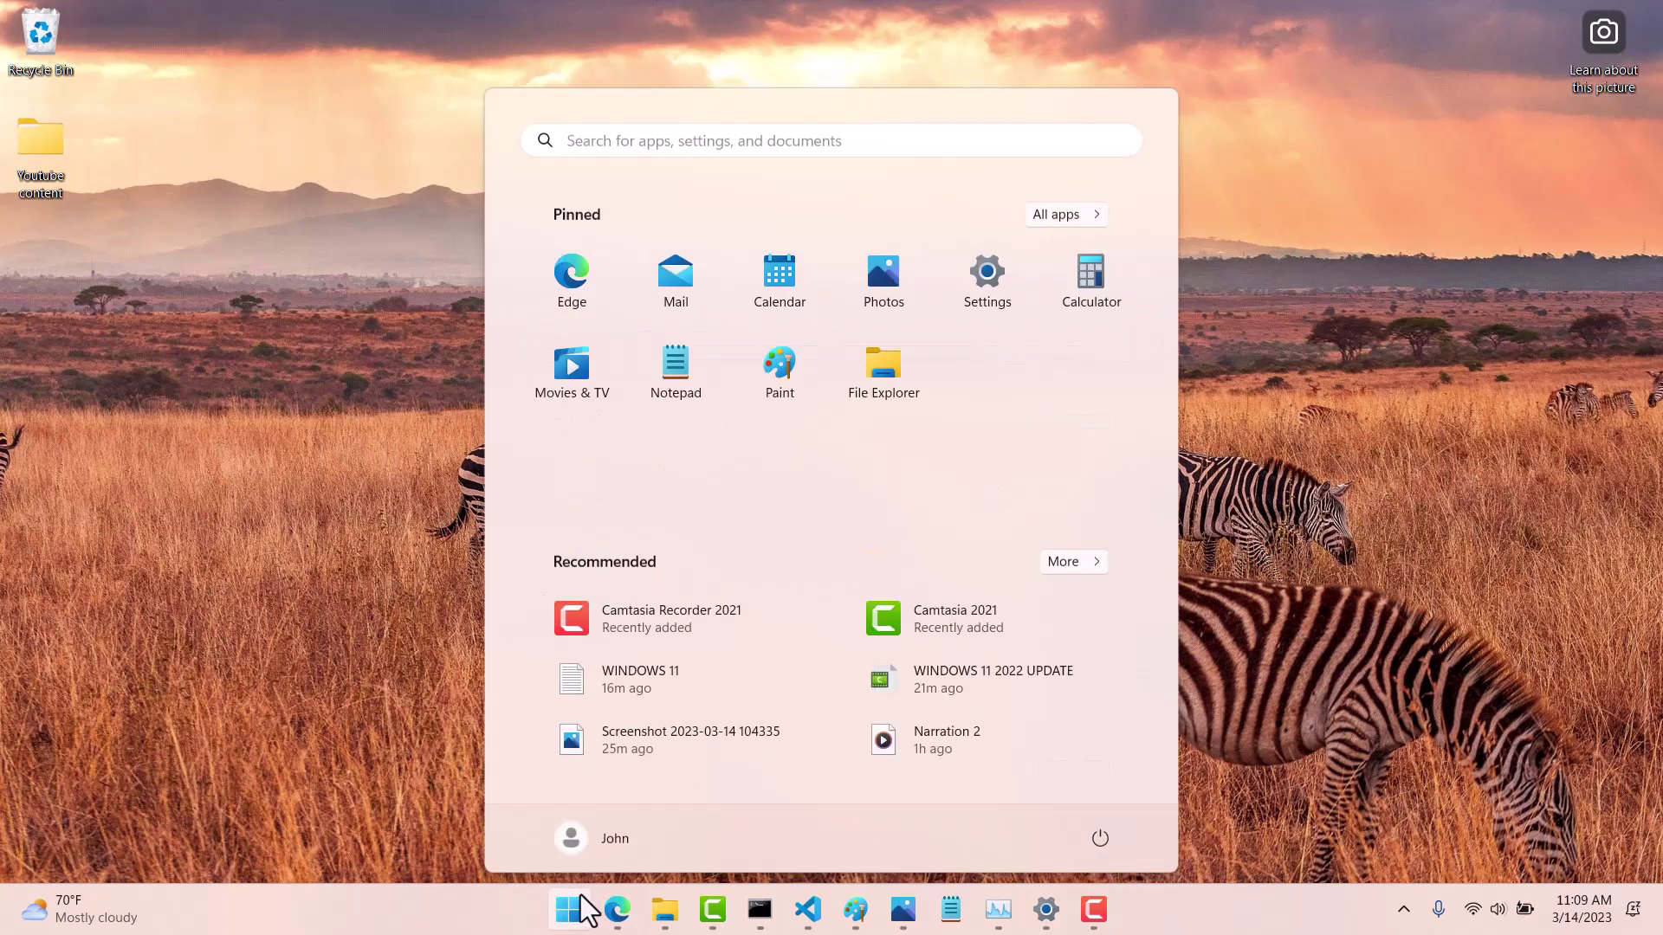
pyautogui.rightClick(771, 210)
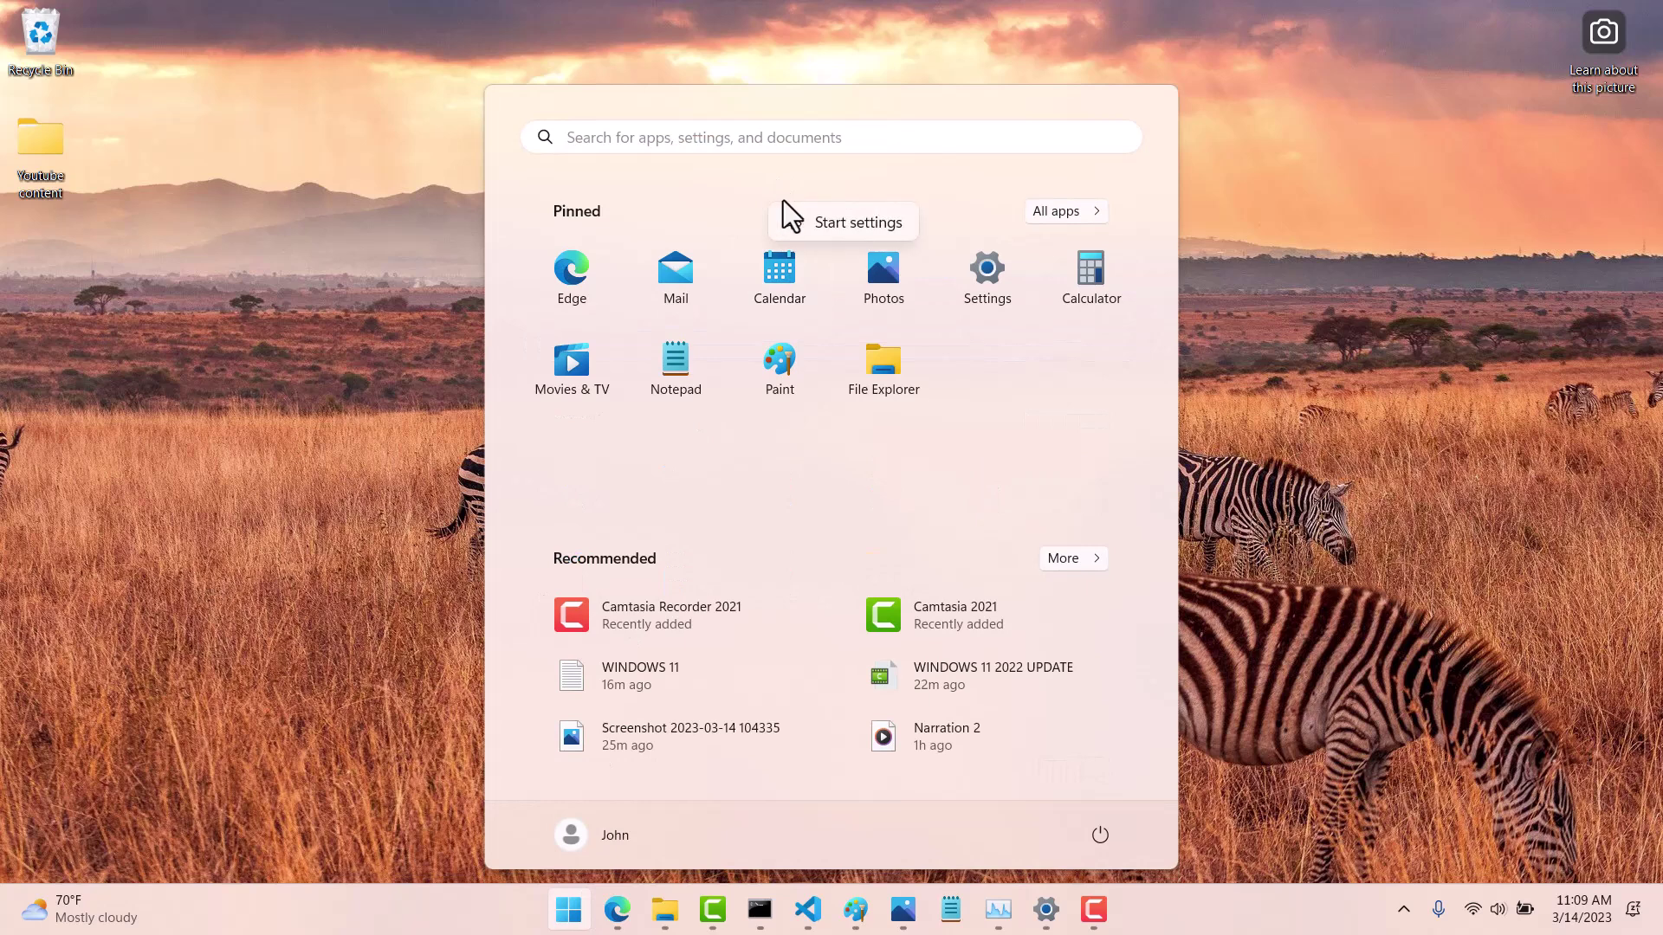
pyautogui.click(835, 223)
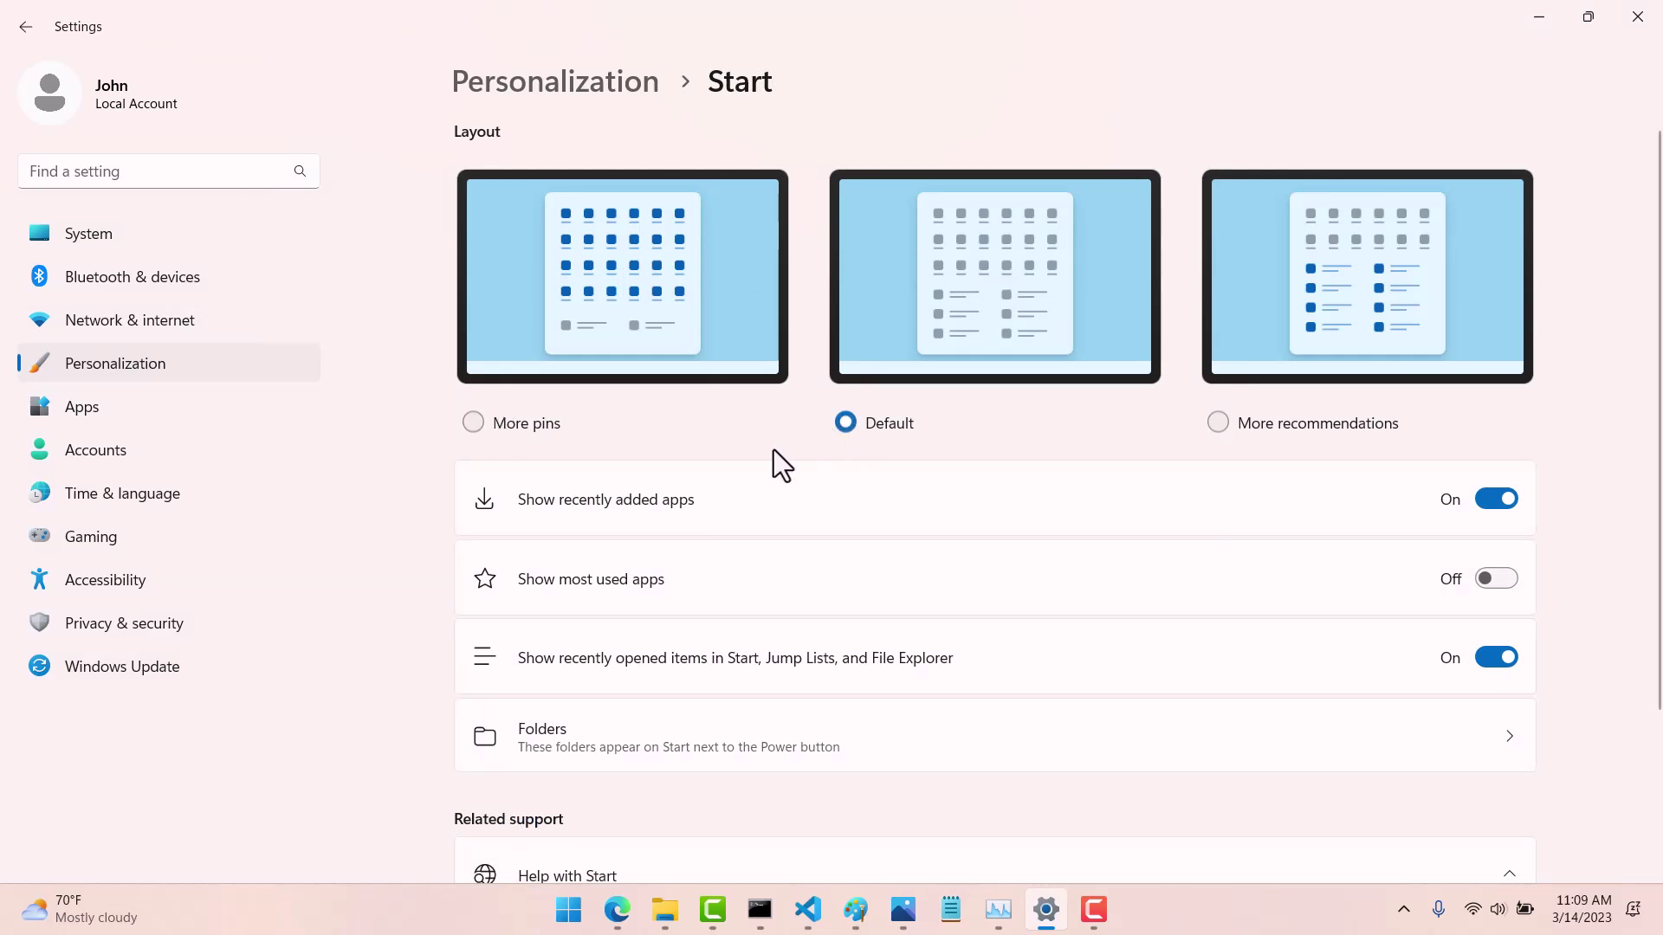
# Step: Set the Start layout to More pins and view the Start menu, then switch to More recommendations and view it again
pyautogui.click(473, 424)
pyautogui.click(570, 911)
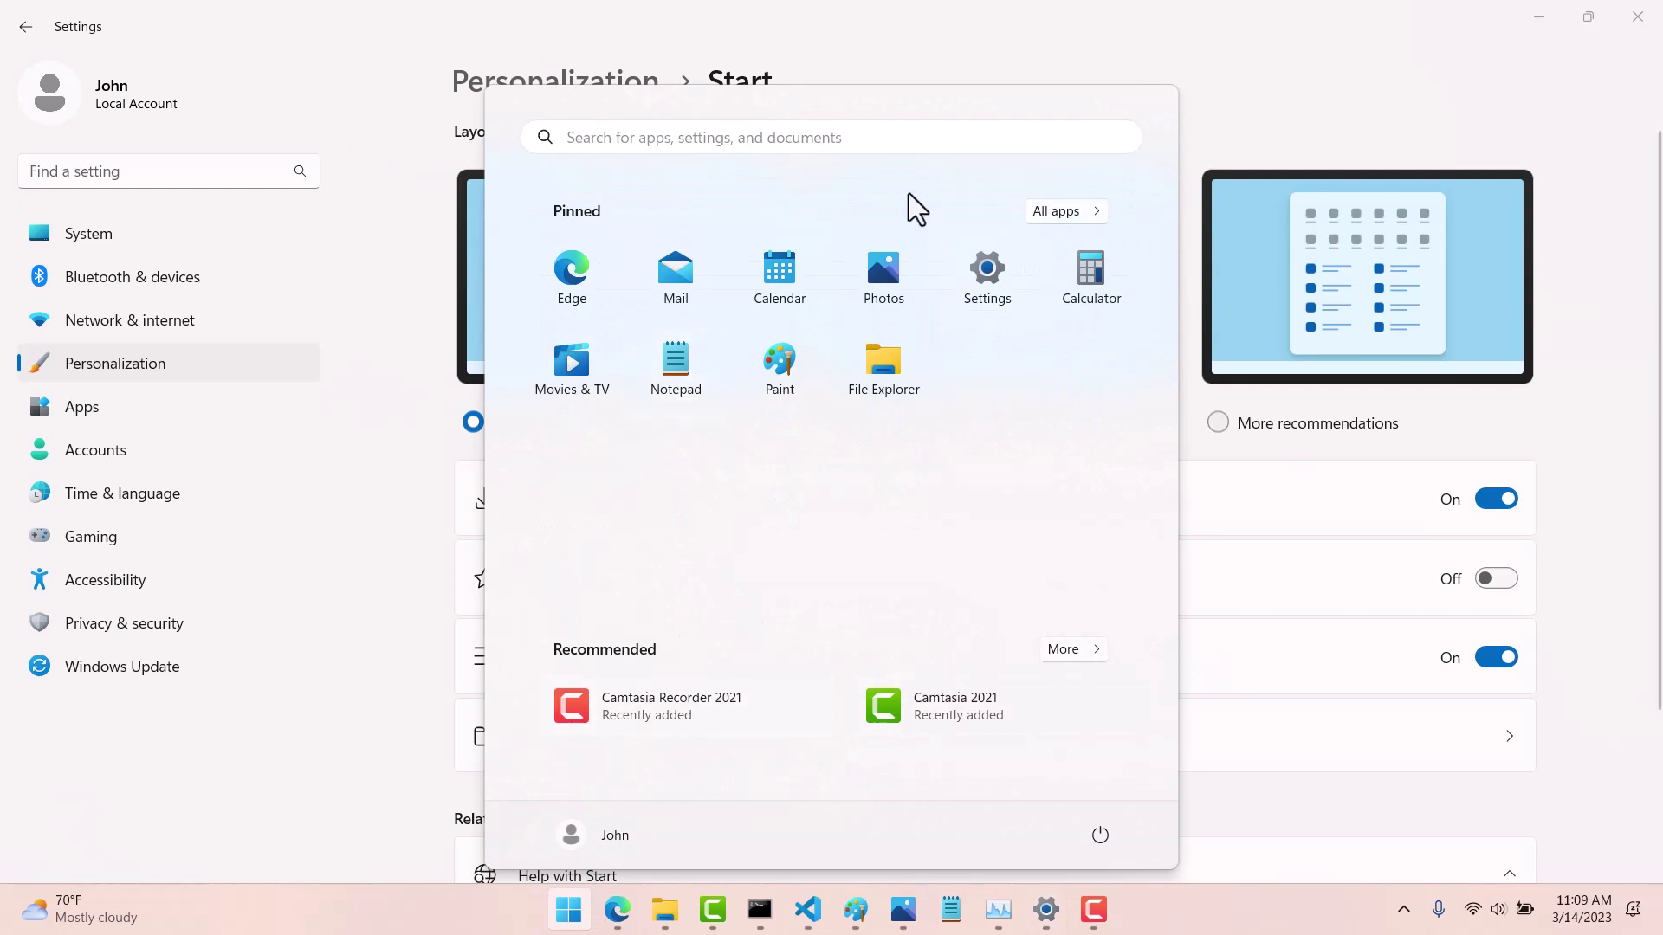
pyautogui.click(1218, 424)
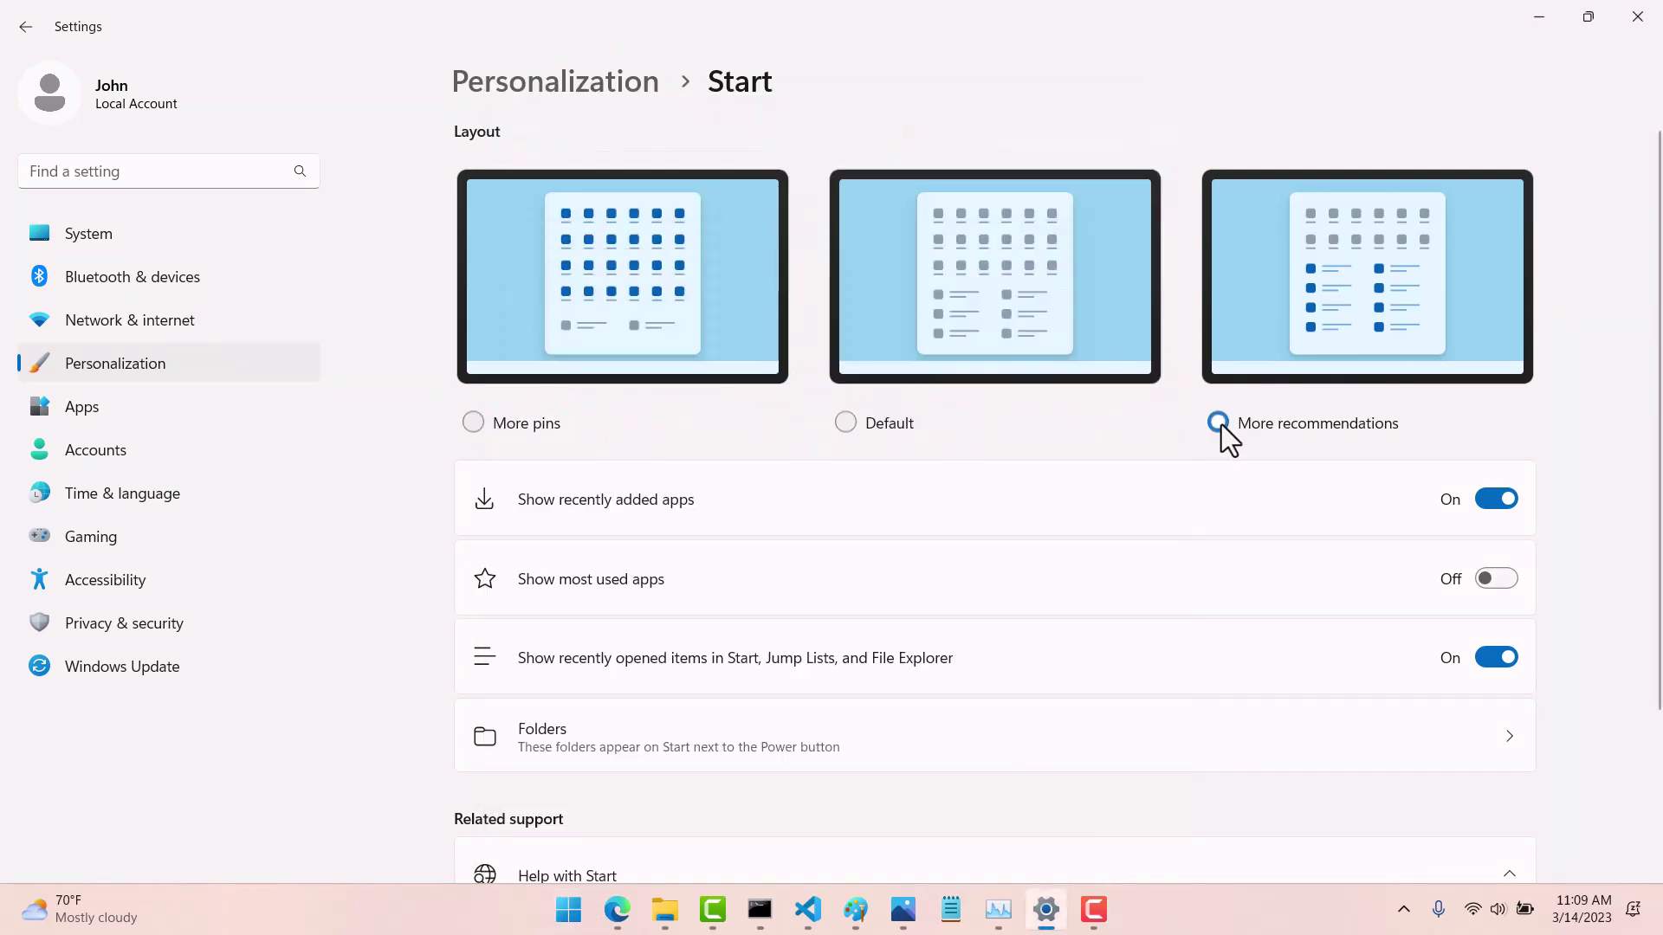
pyautogui.click(569, 909)
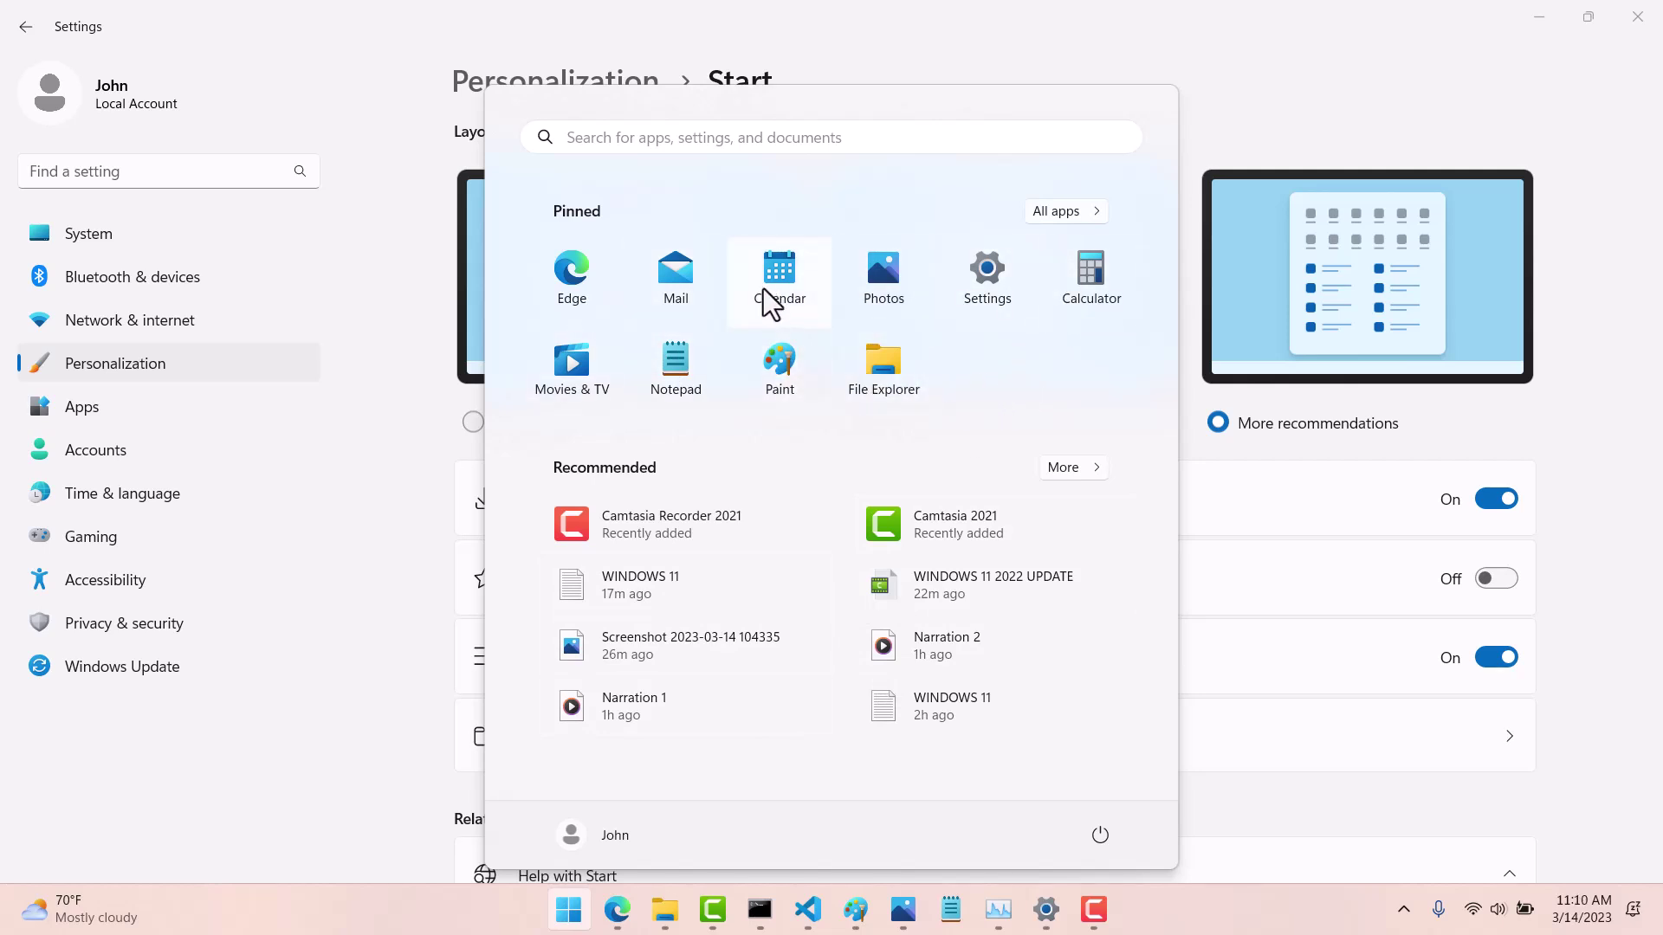
# Step: Group the pinned Notepad and Paint apps into a Start menu folder and name it MORE APPS
pyautogui.moveTo(683, 376)
pyautogui.mouseDown()
pyautogui.moveTo(763, 365)
pyautogui.moveTo(790, 381)
pyautogui.mouseUp()
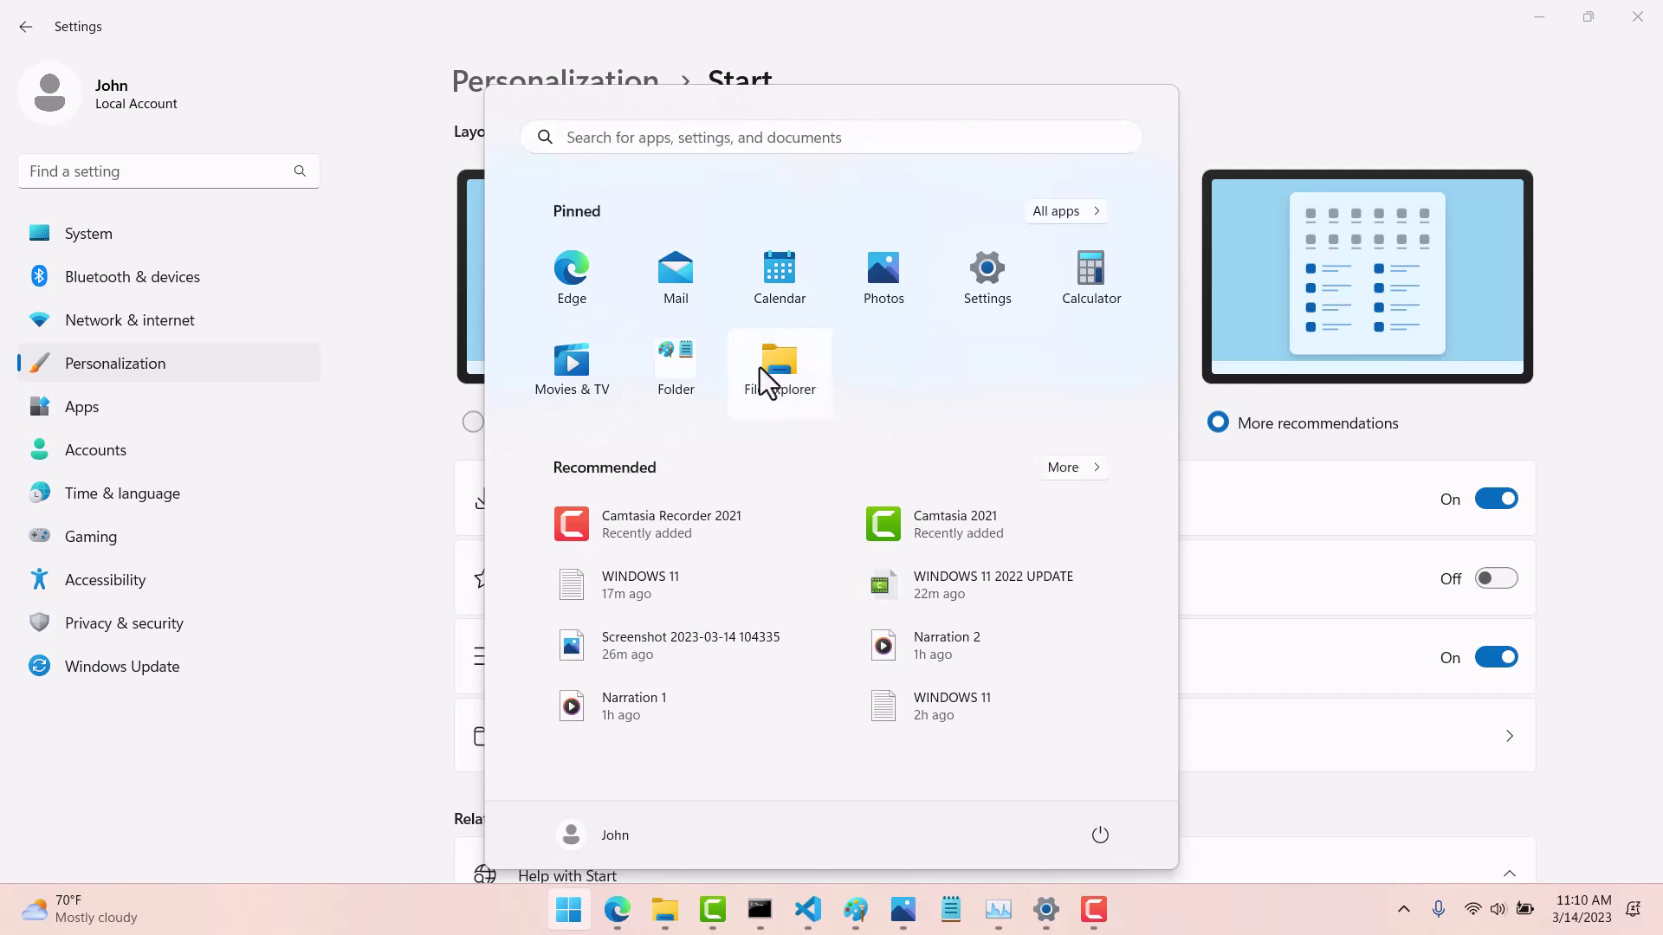
pyautogui.click(676, 359)
pyautogui.click(816, 353)
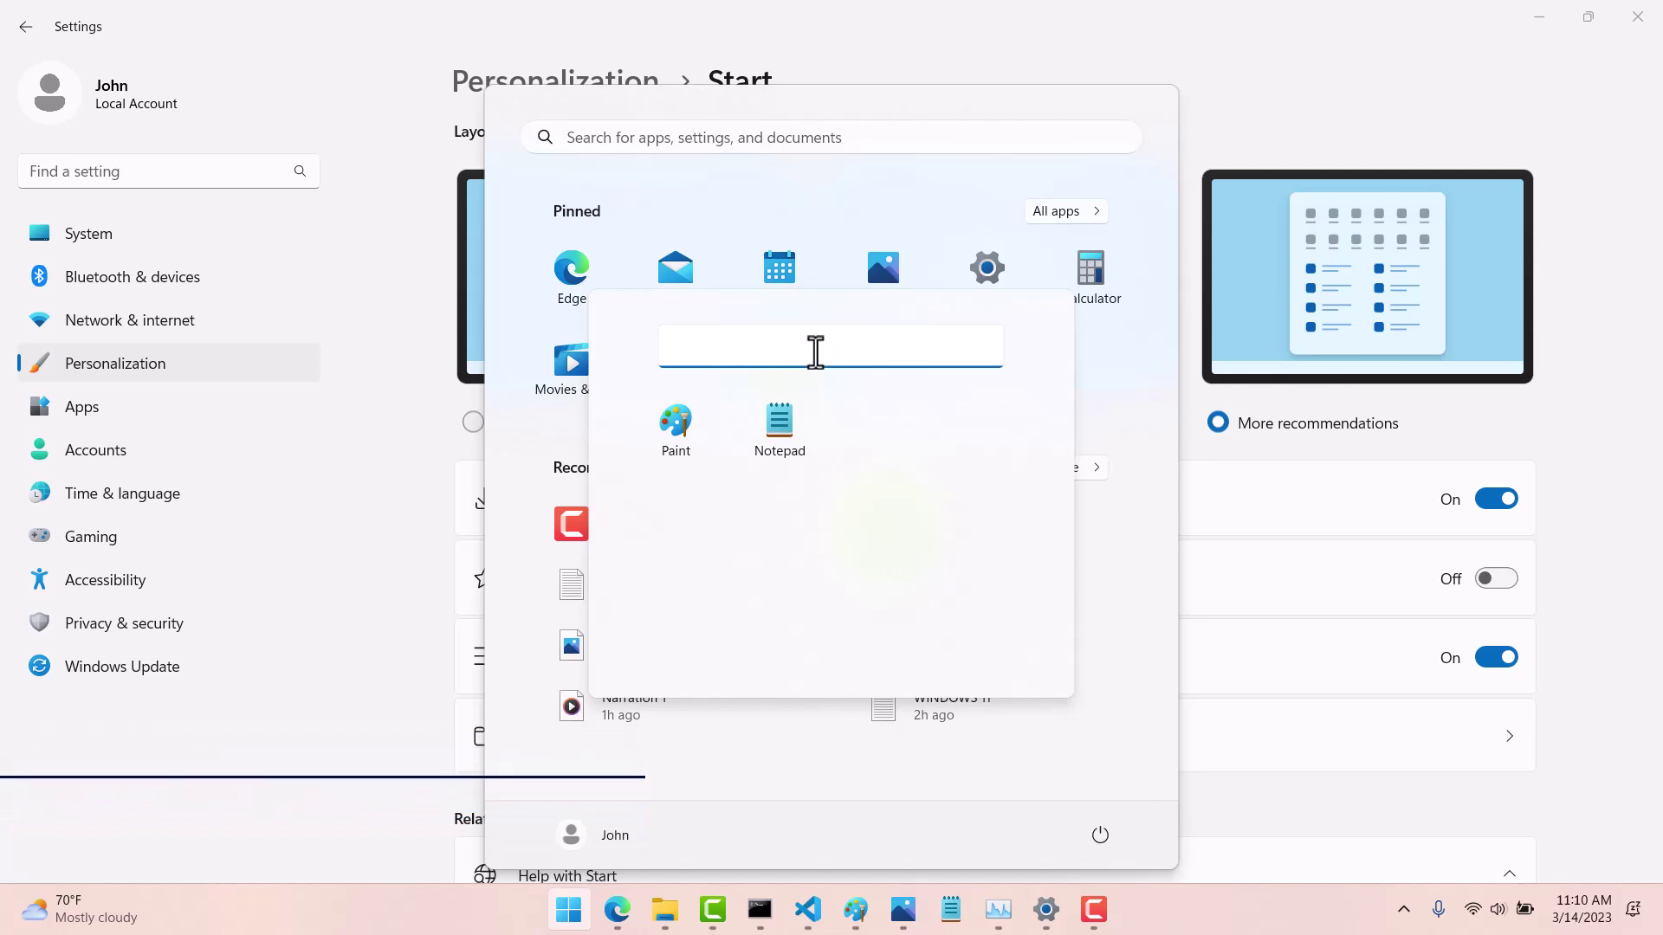
pyautogui.write('MORE APPS')
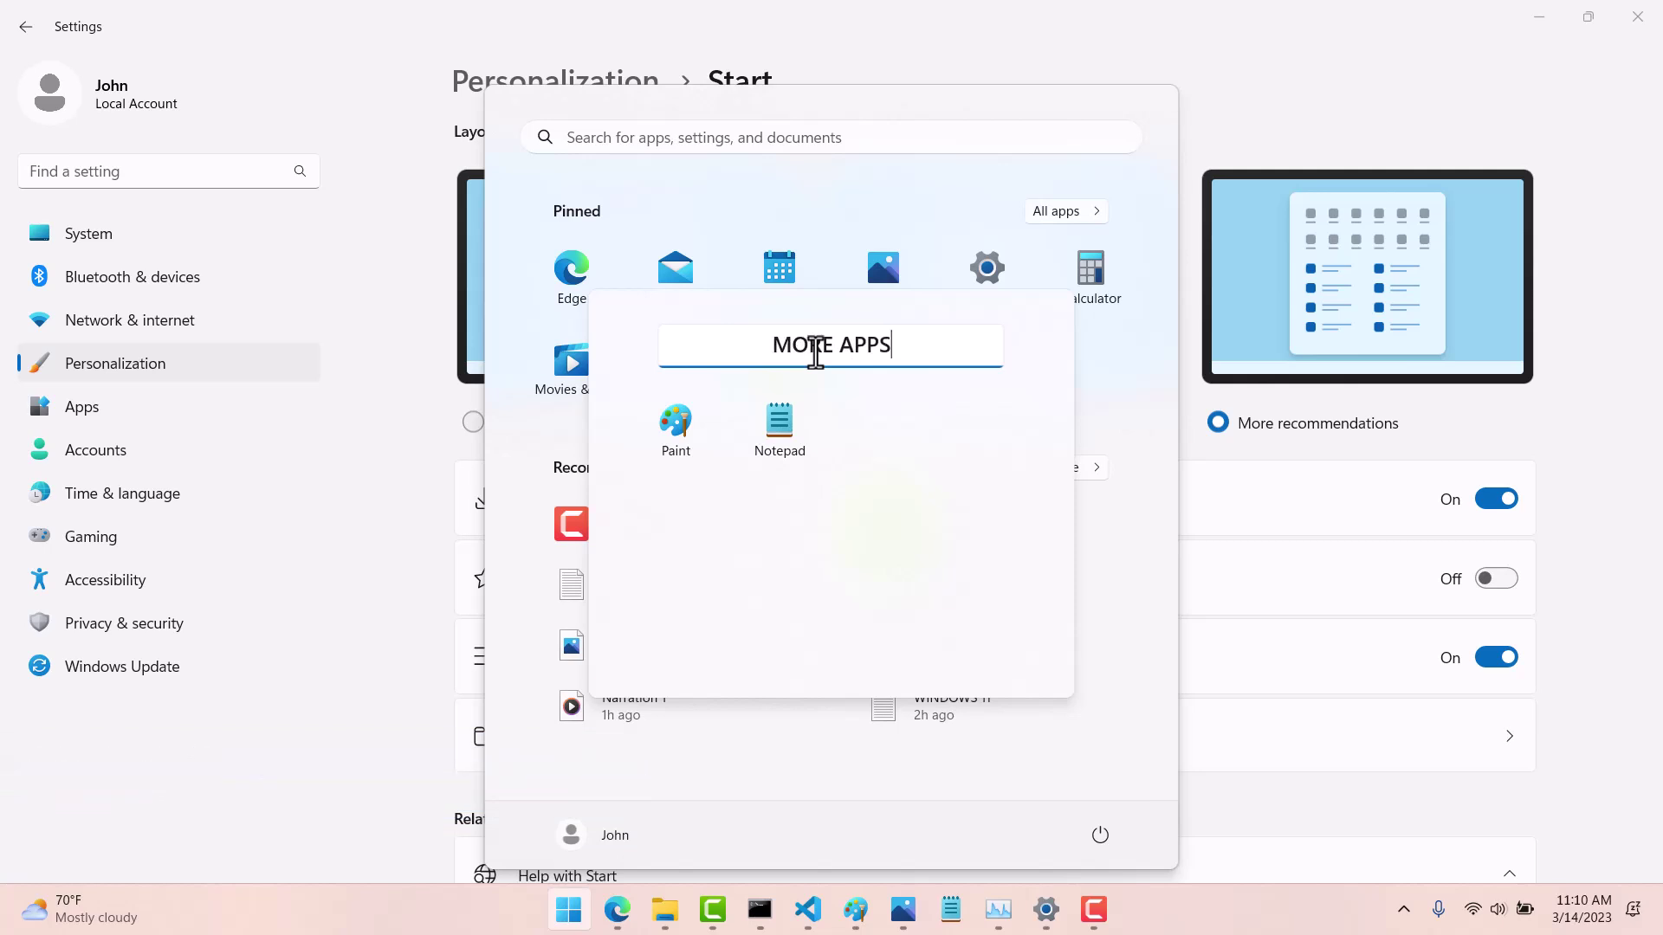
pyautogui.press('Return')
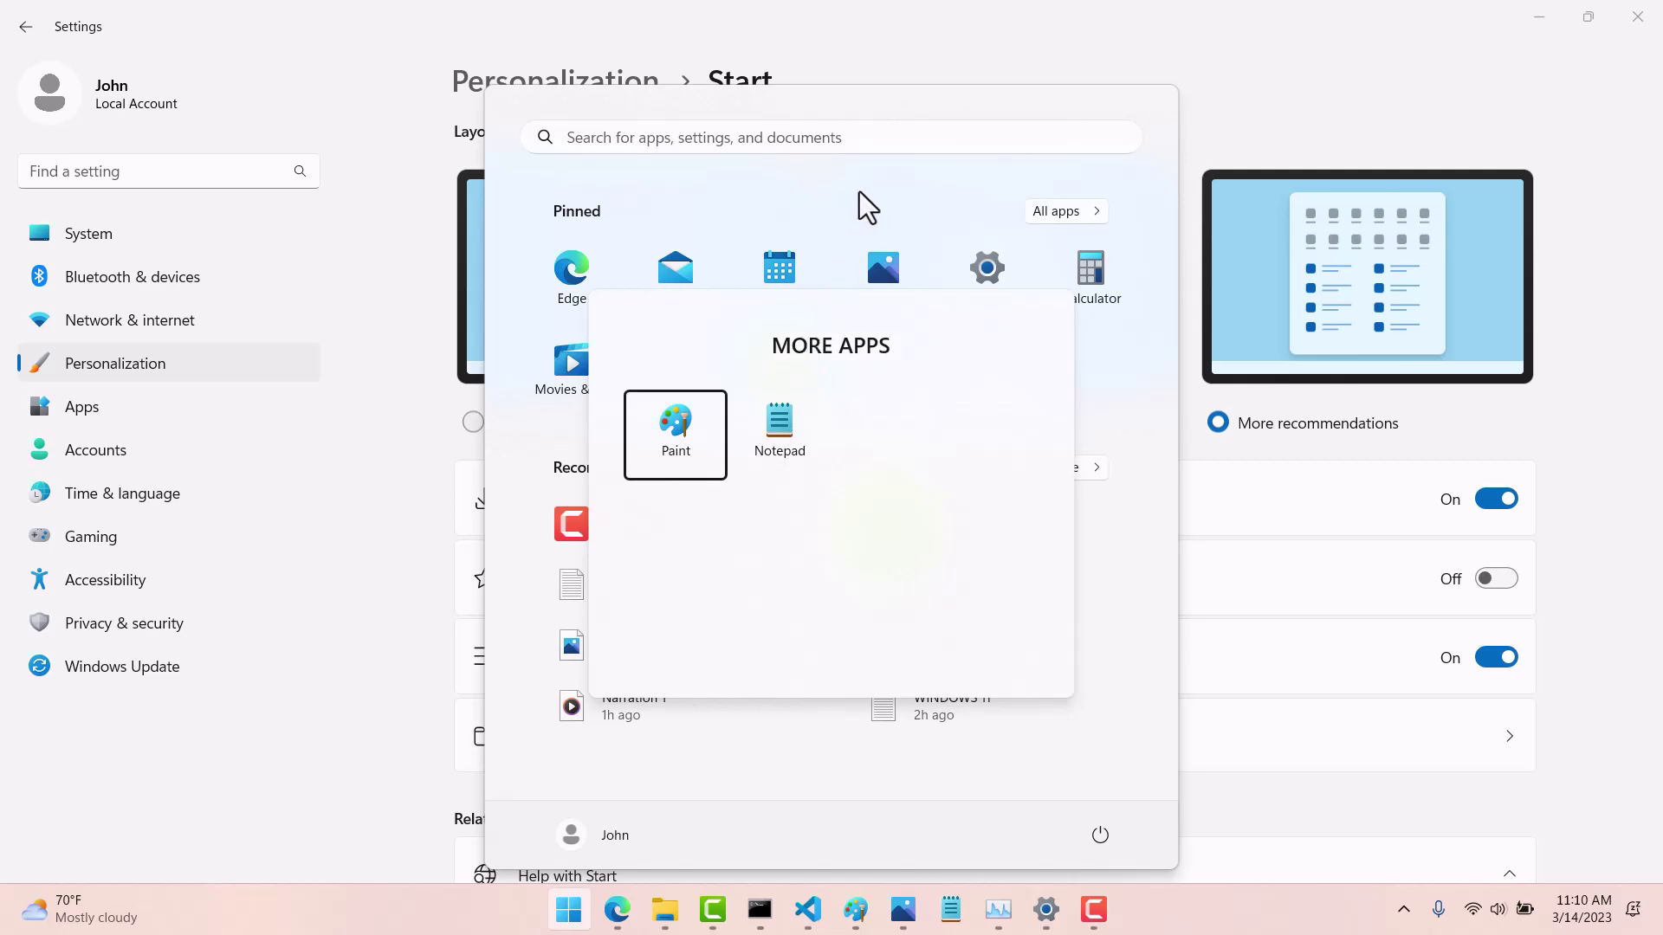
pyautogui.click(867, 209)
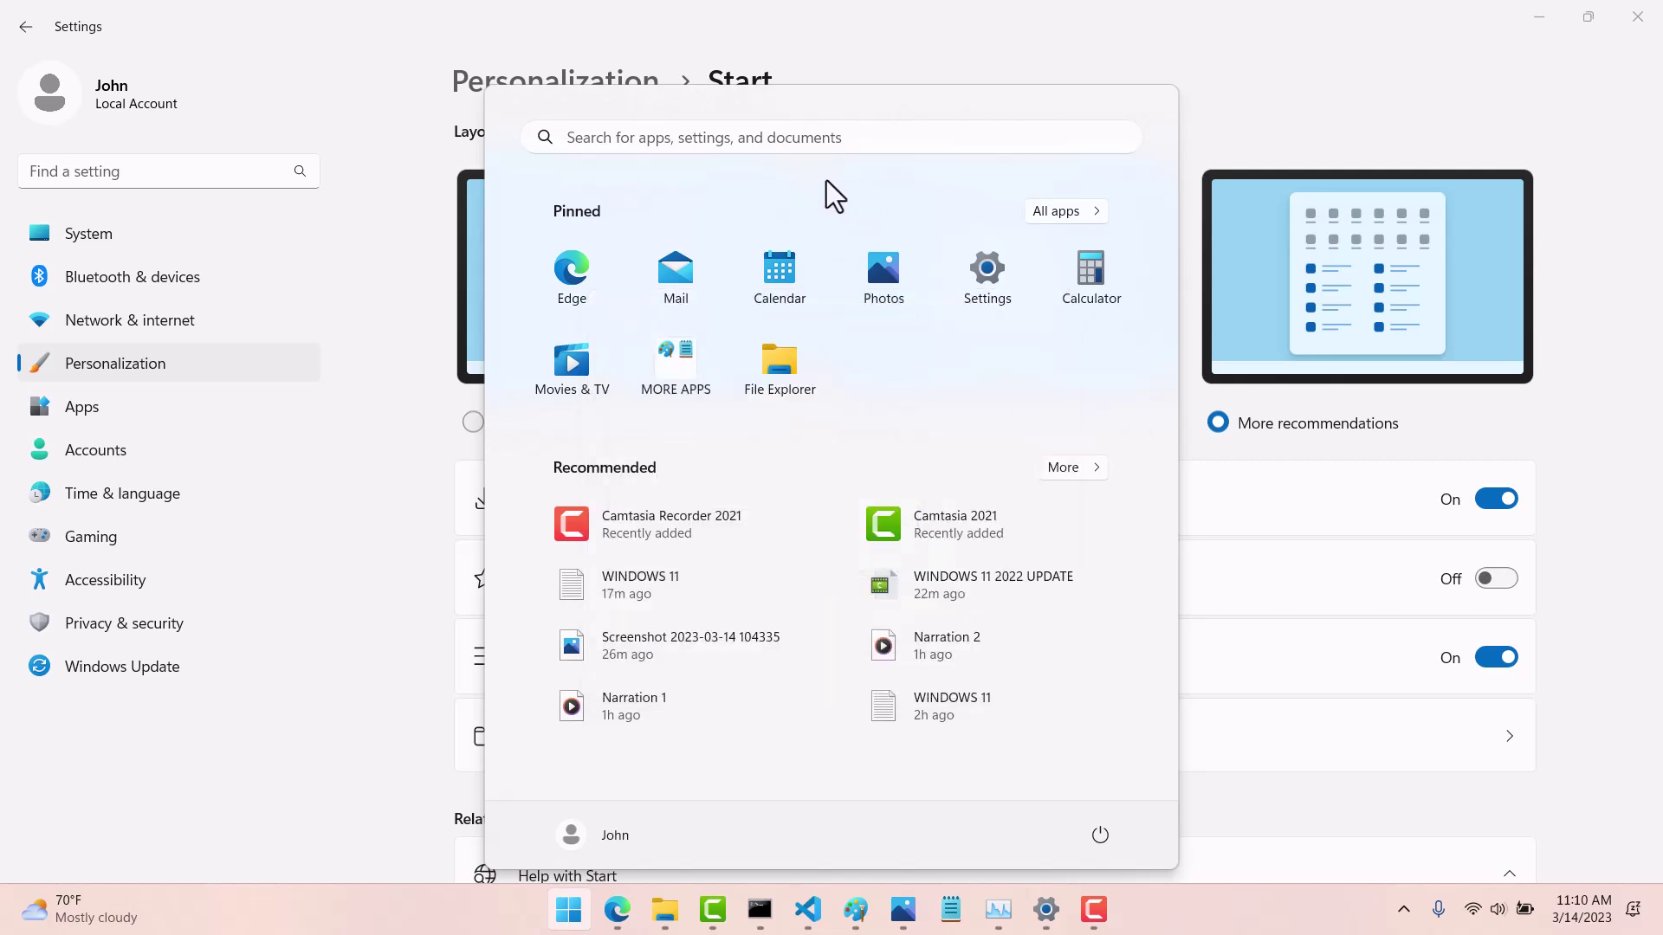
# Step: Move Paint out of the MORE APPS folder back to the pinned apps to dissolve the folder, and close the Start menu
pyautogui.click(683, 381)
pyautogui.moveTo(676, 417)
pyautogui.mouseDown()
pyautogui.moveTo(690, 345)
pyautogui.moveTo(768, 232)
pyautogui.moveTo(754, 230)
pyautogui.mouseUp()
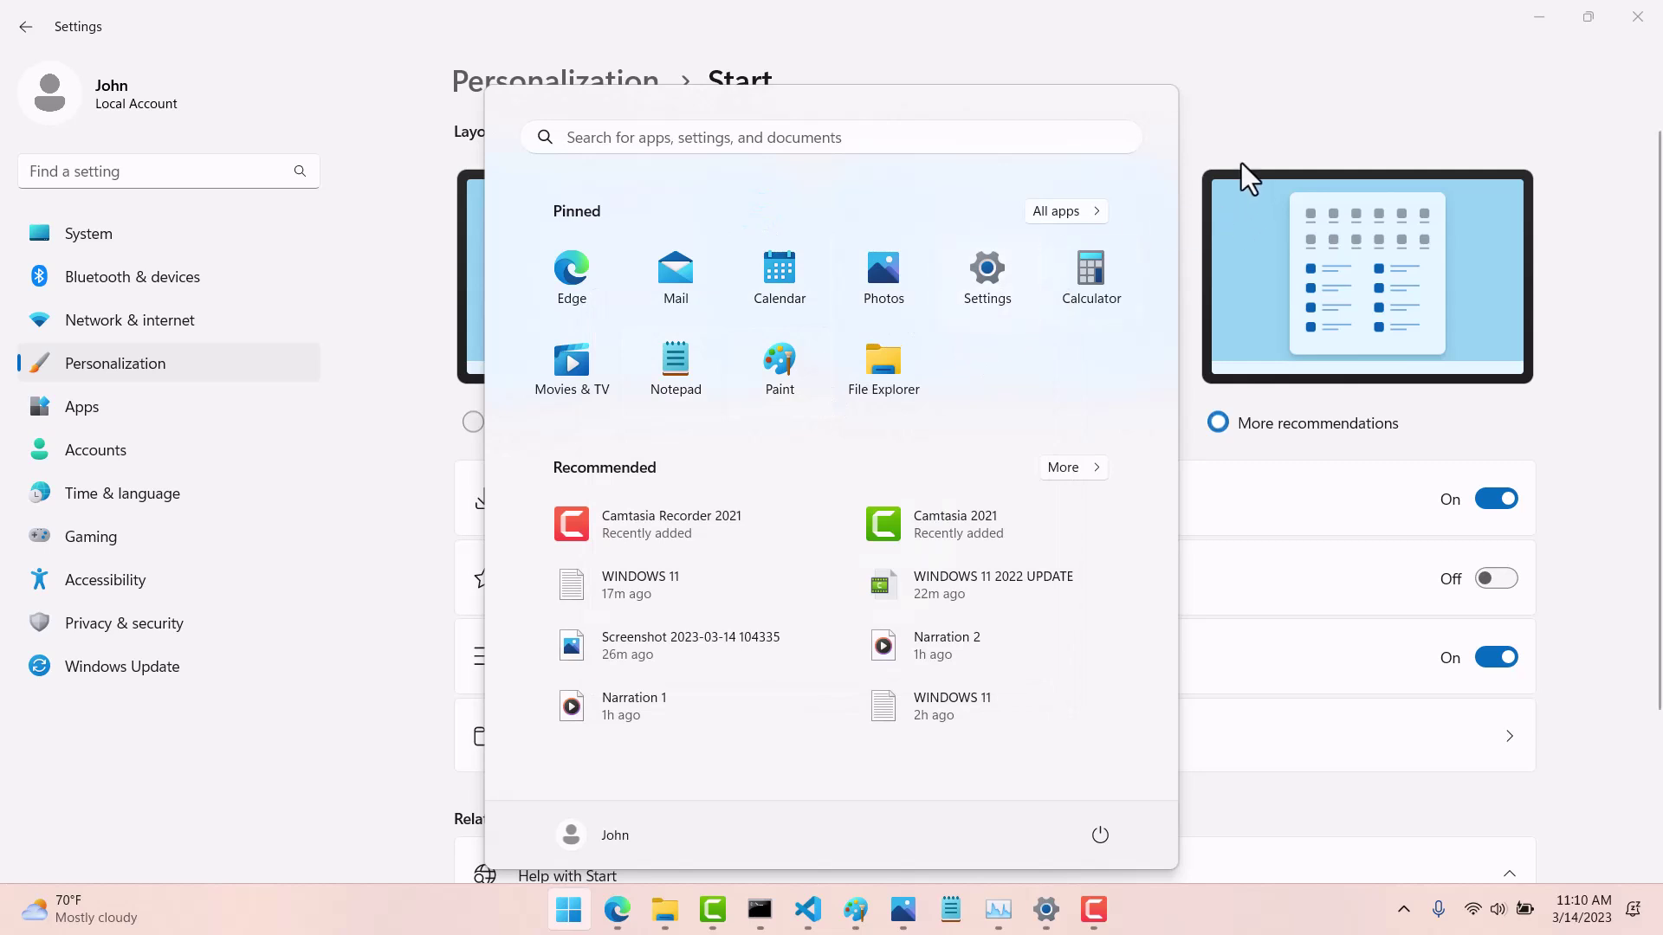
pyautogui.click(1236, 139)
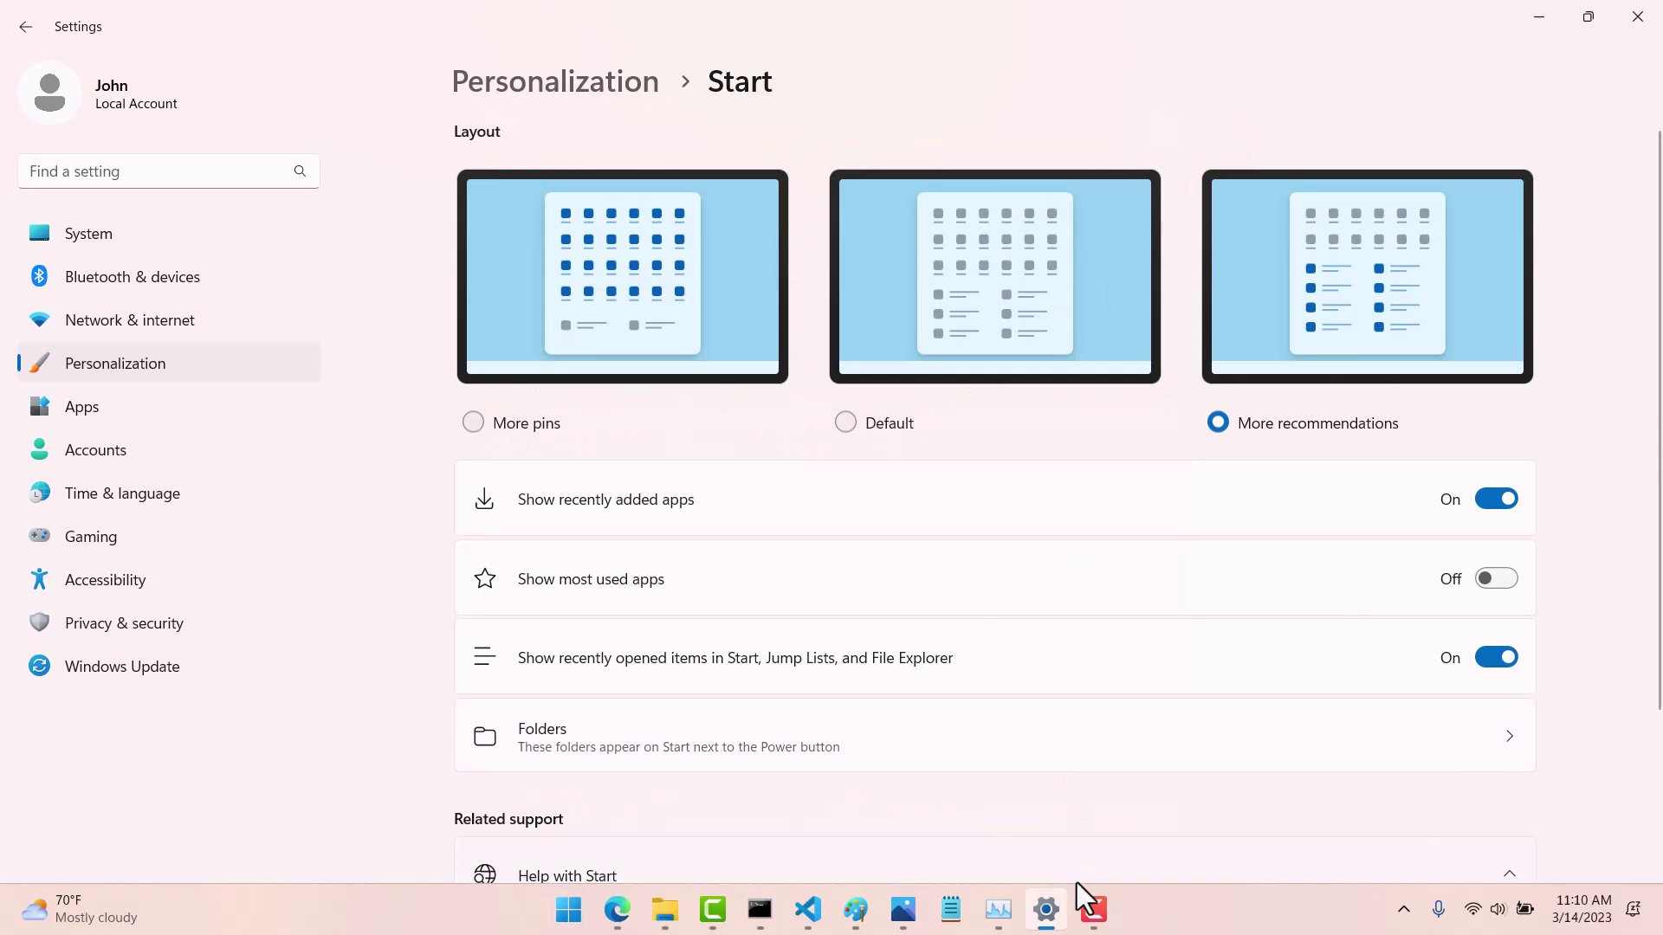
pyautogui.click(1097, 911)
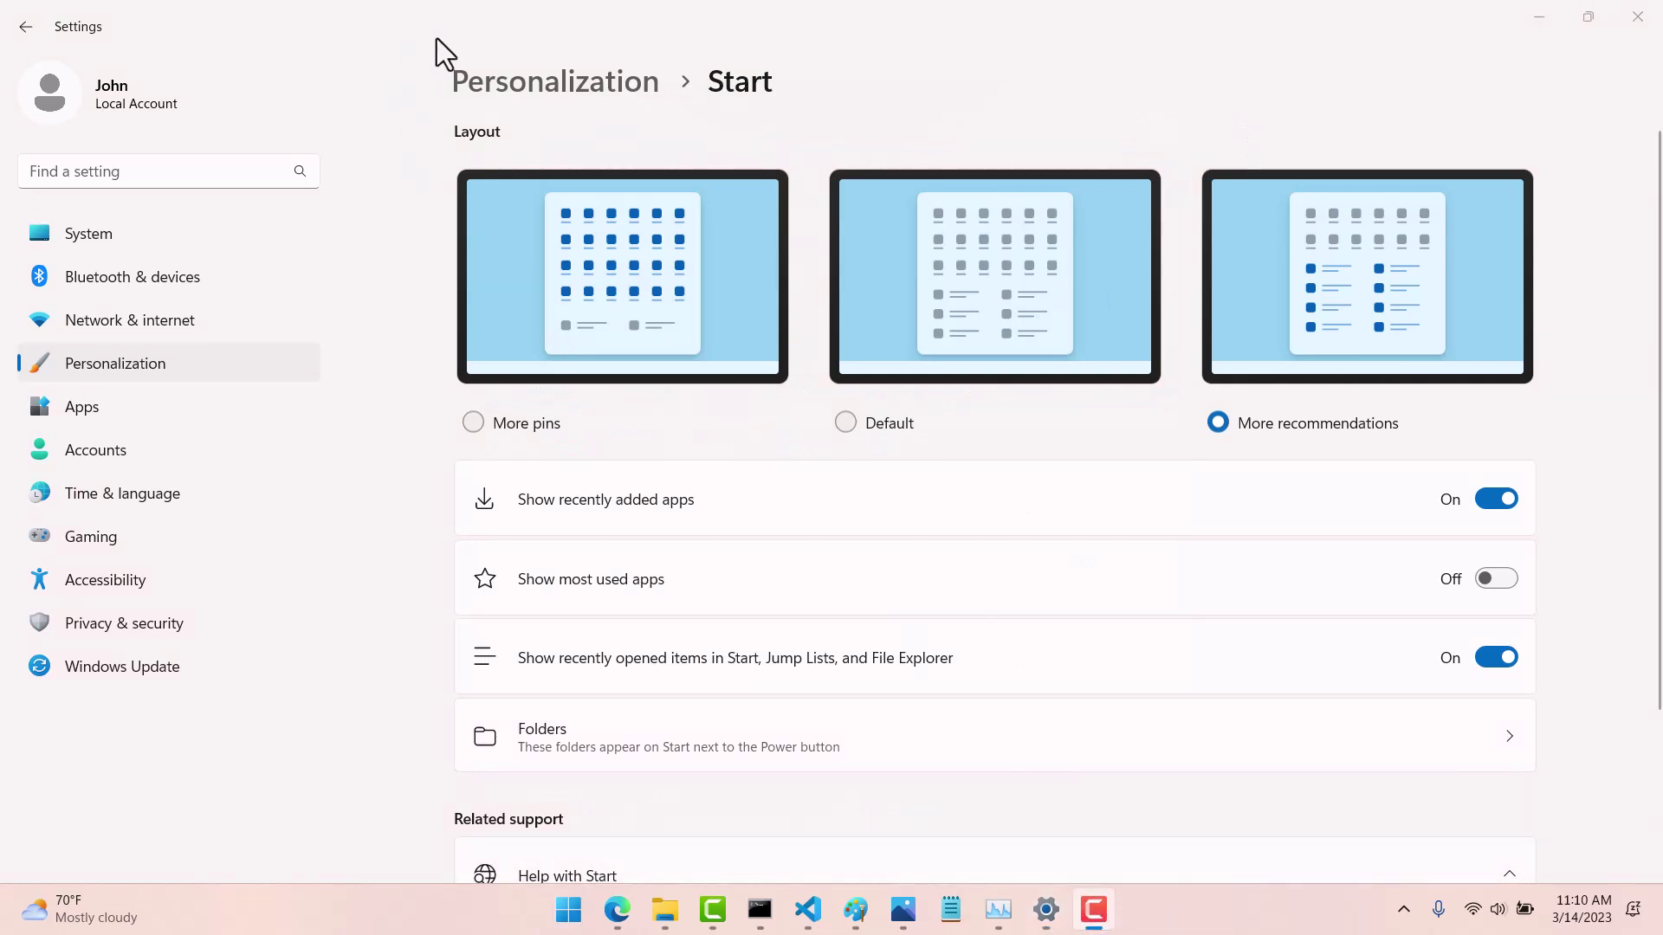